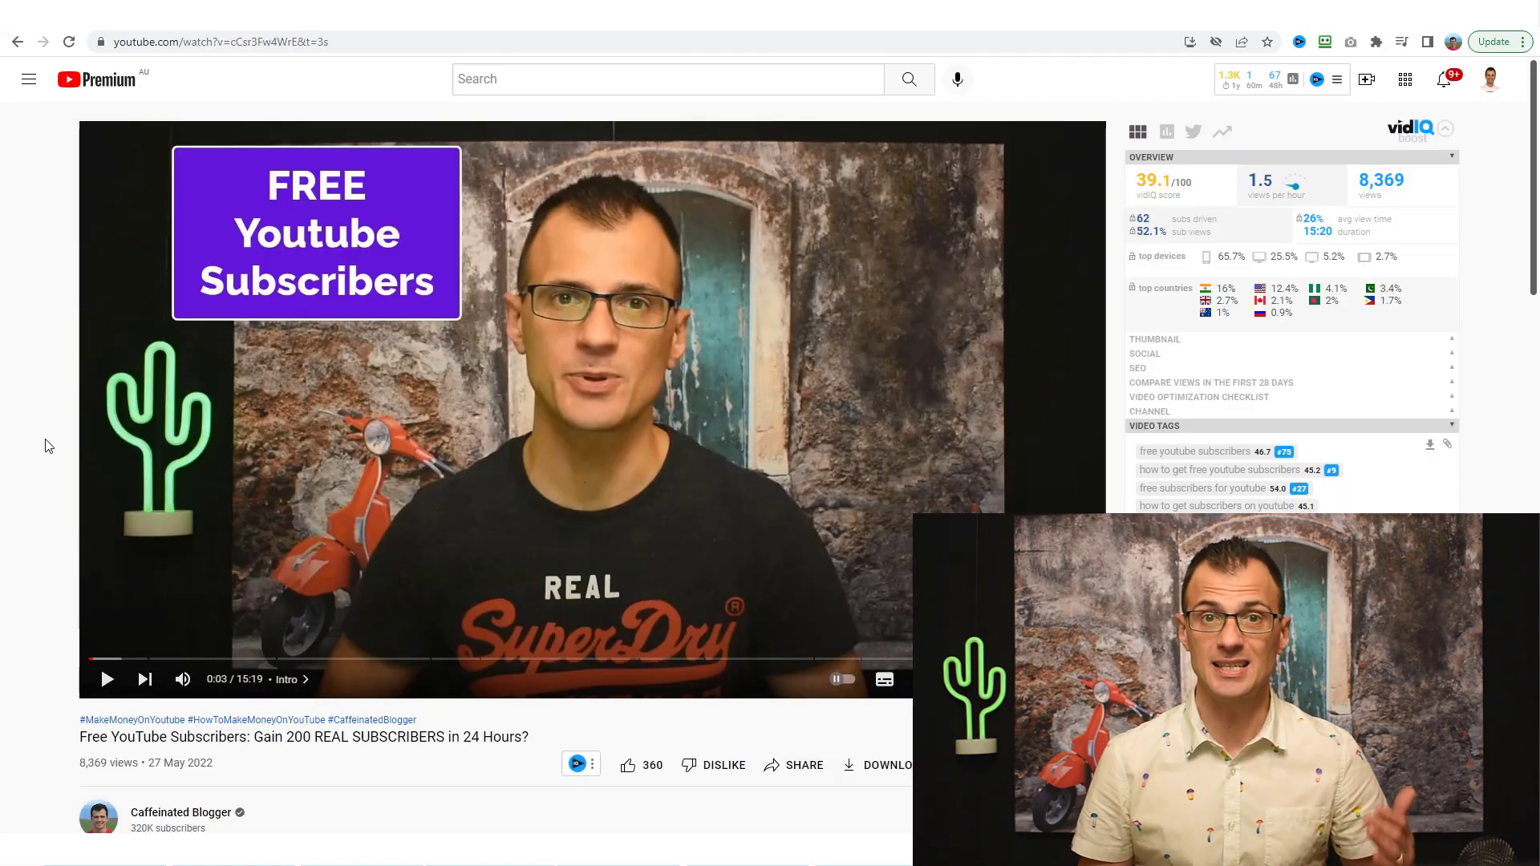
# Scroll up and down the YouTube video page to review it.
pyautogui.scroll(-7, 48, 445)
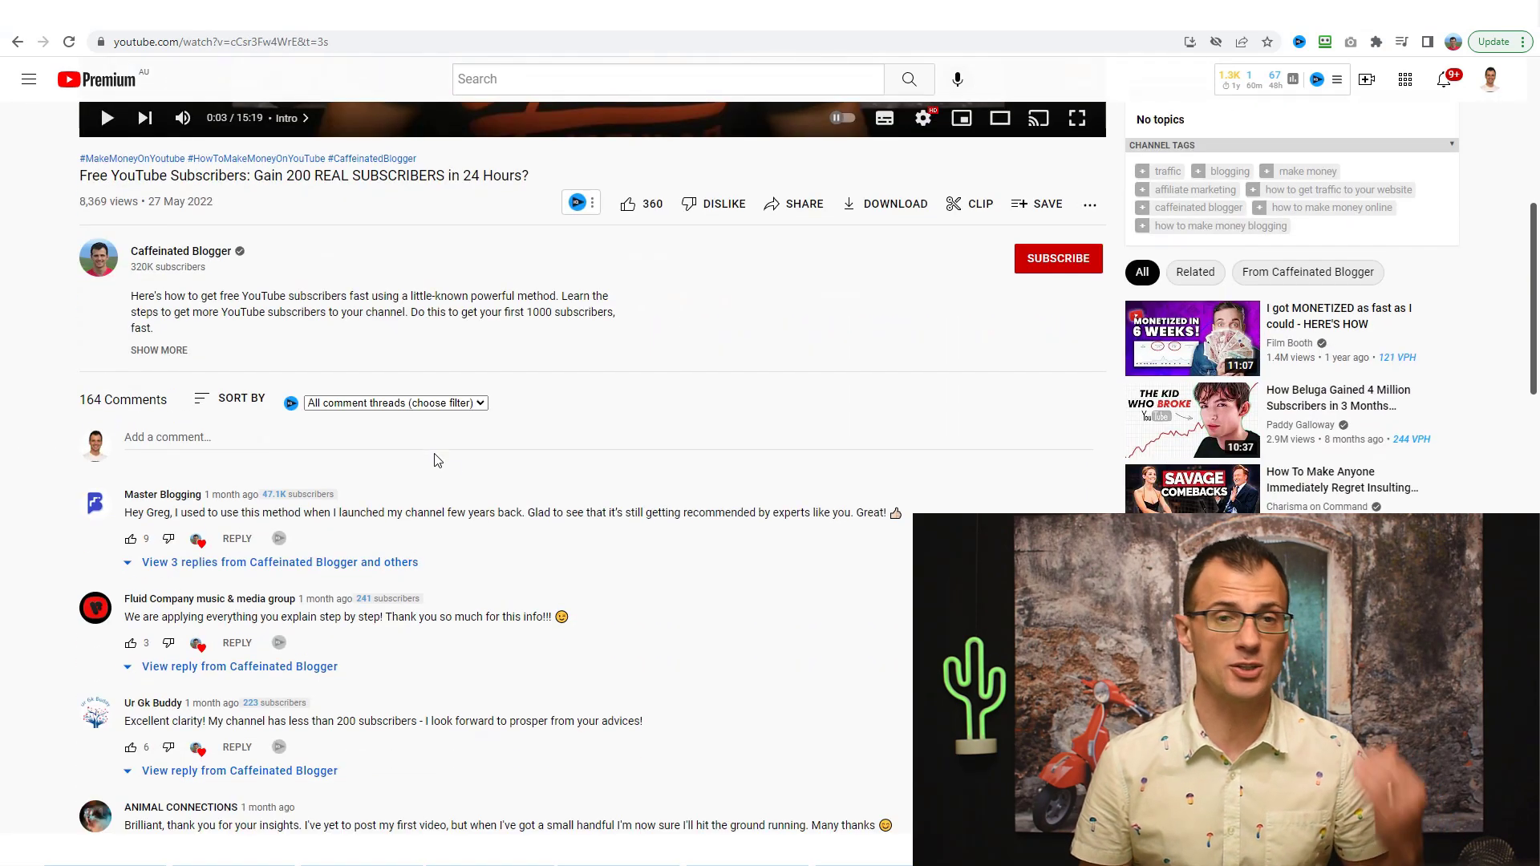
pyautogui.scroll(1, 613, 640)
pyautogui.scroll(-1, 606, 658)
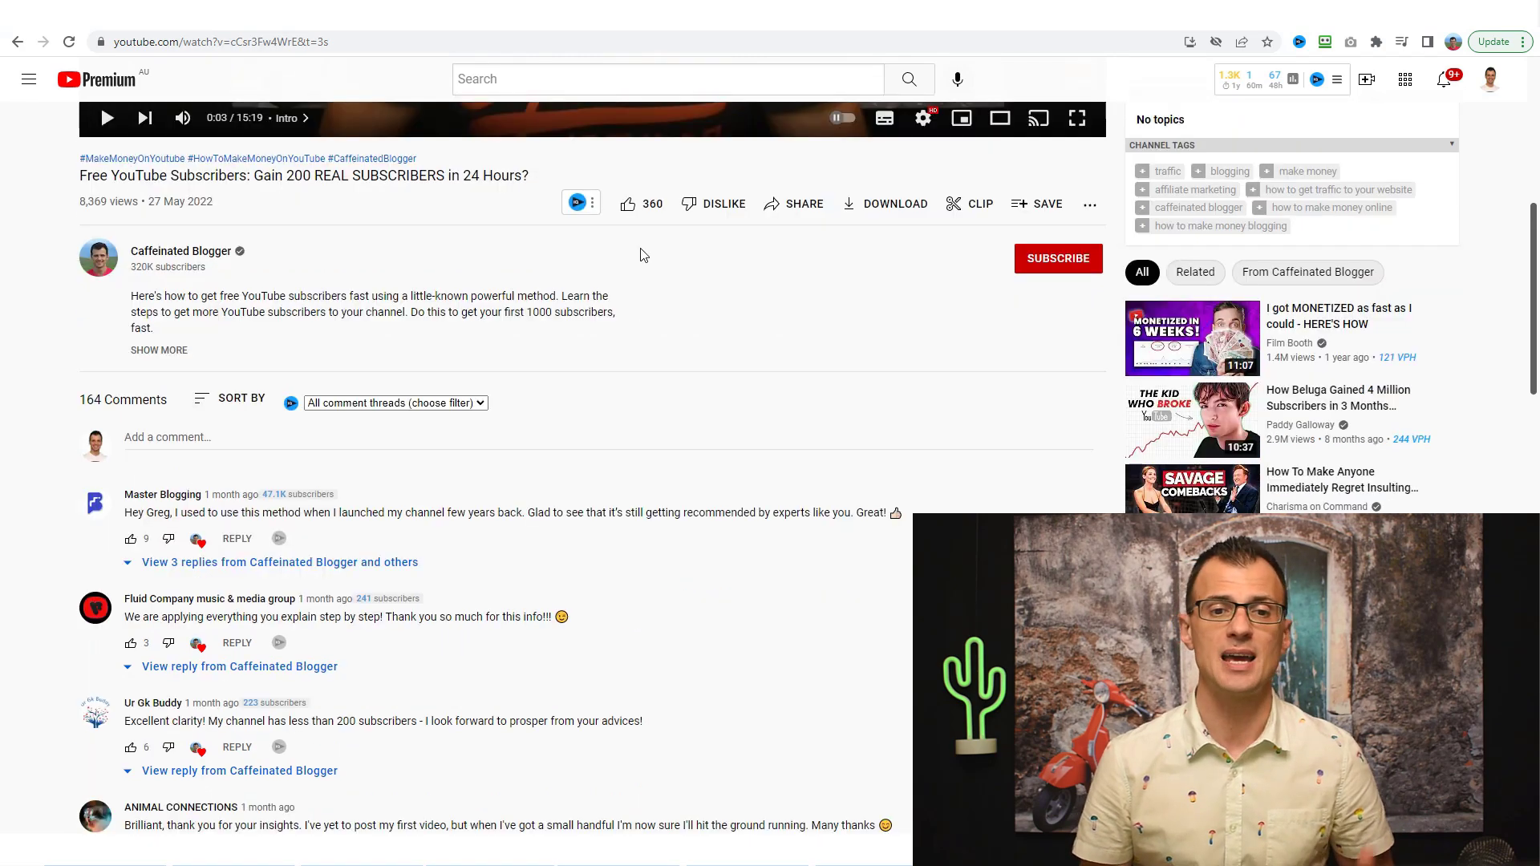
pyautogui.scroll(-3, 385, 361)
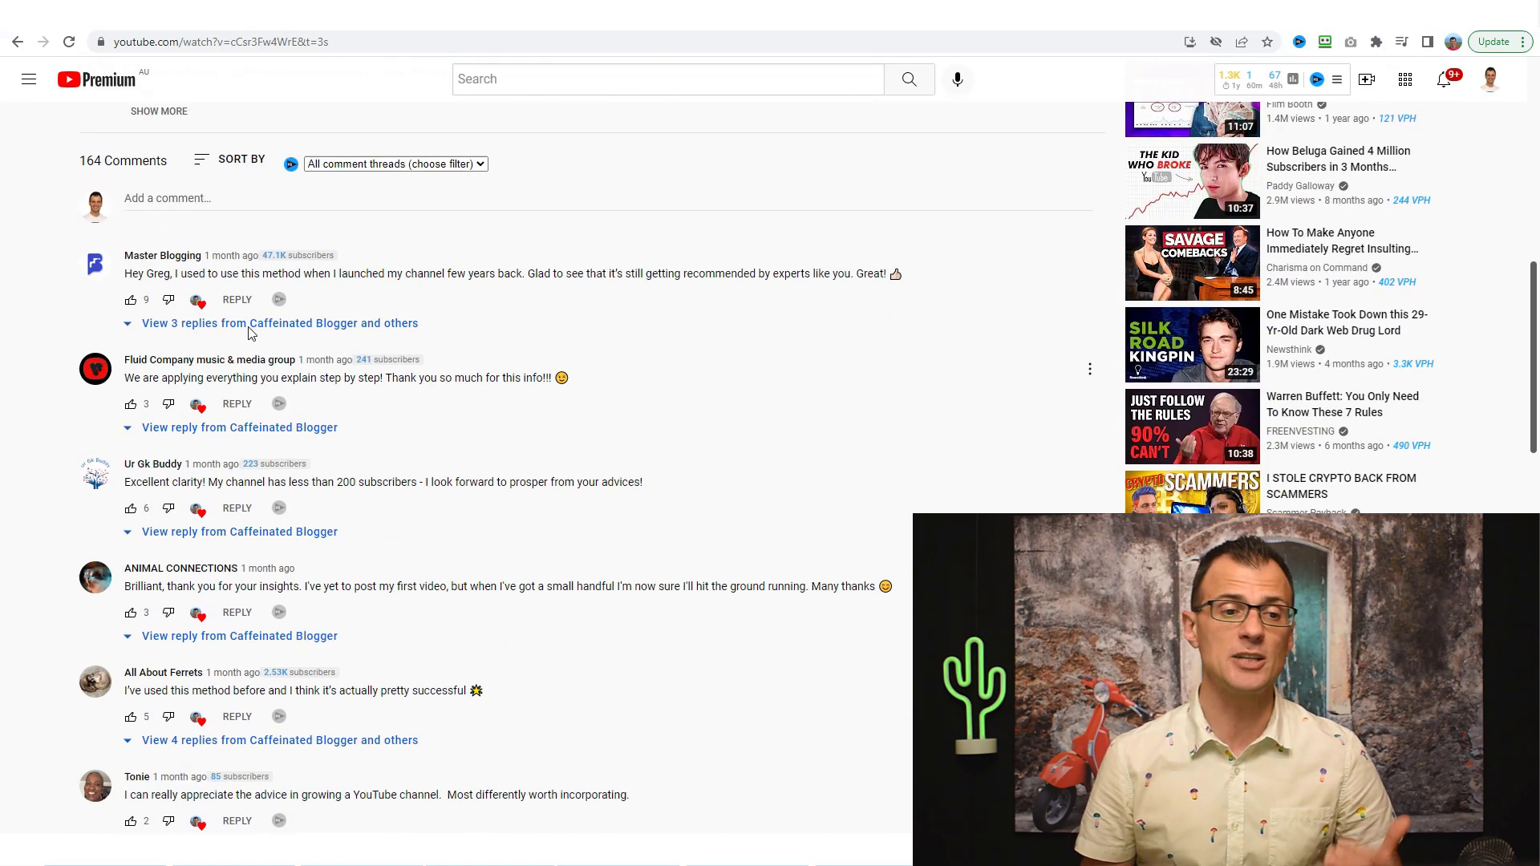
pyautogui.scroll(-3, 454, 499)
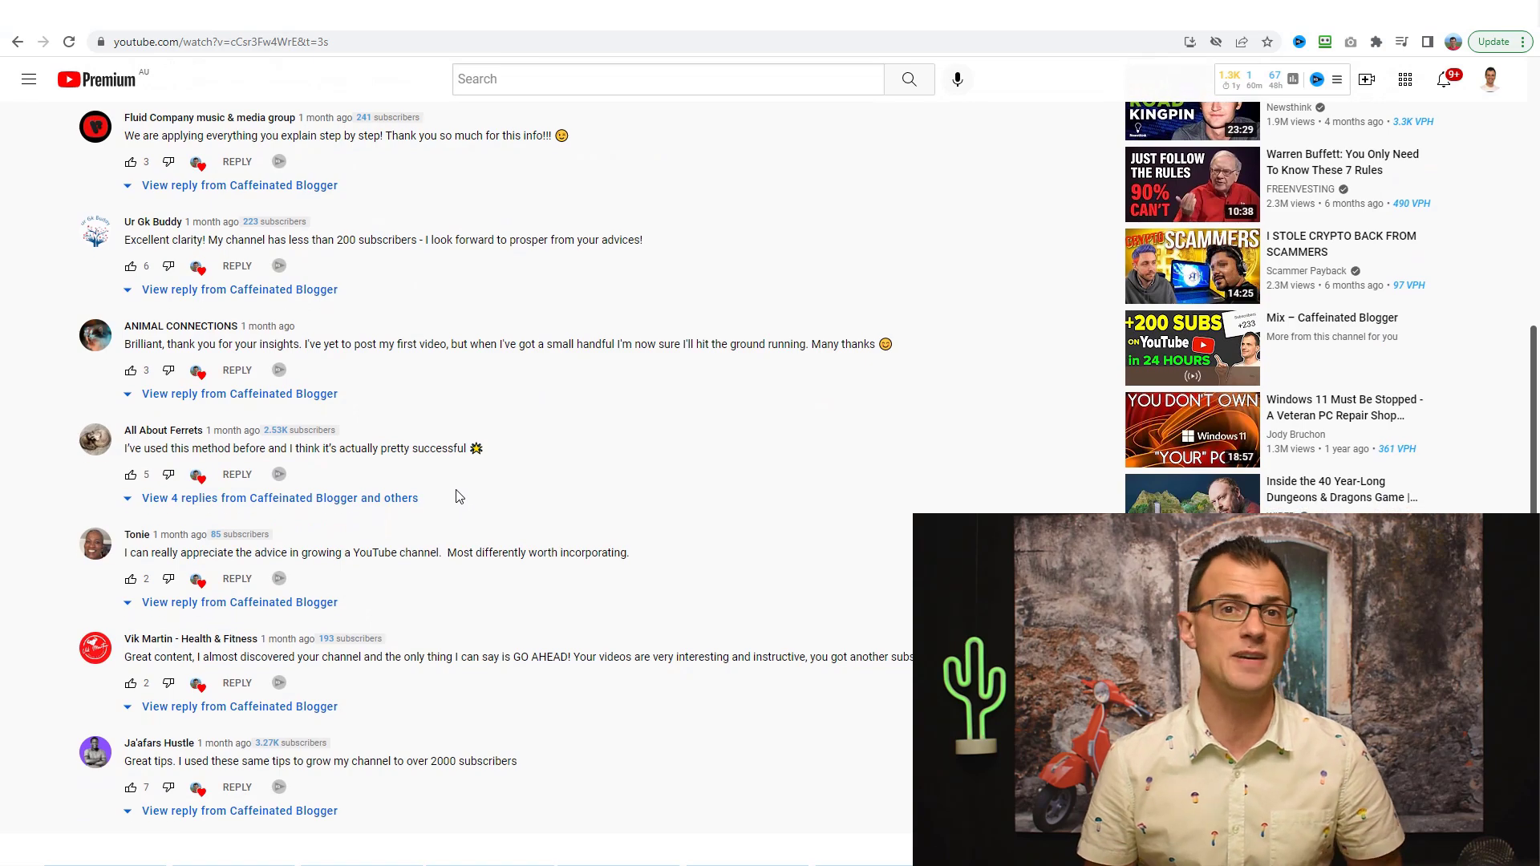
pyautogui.scroll(4, 479, 550)
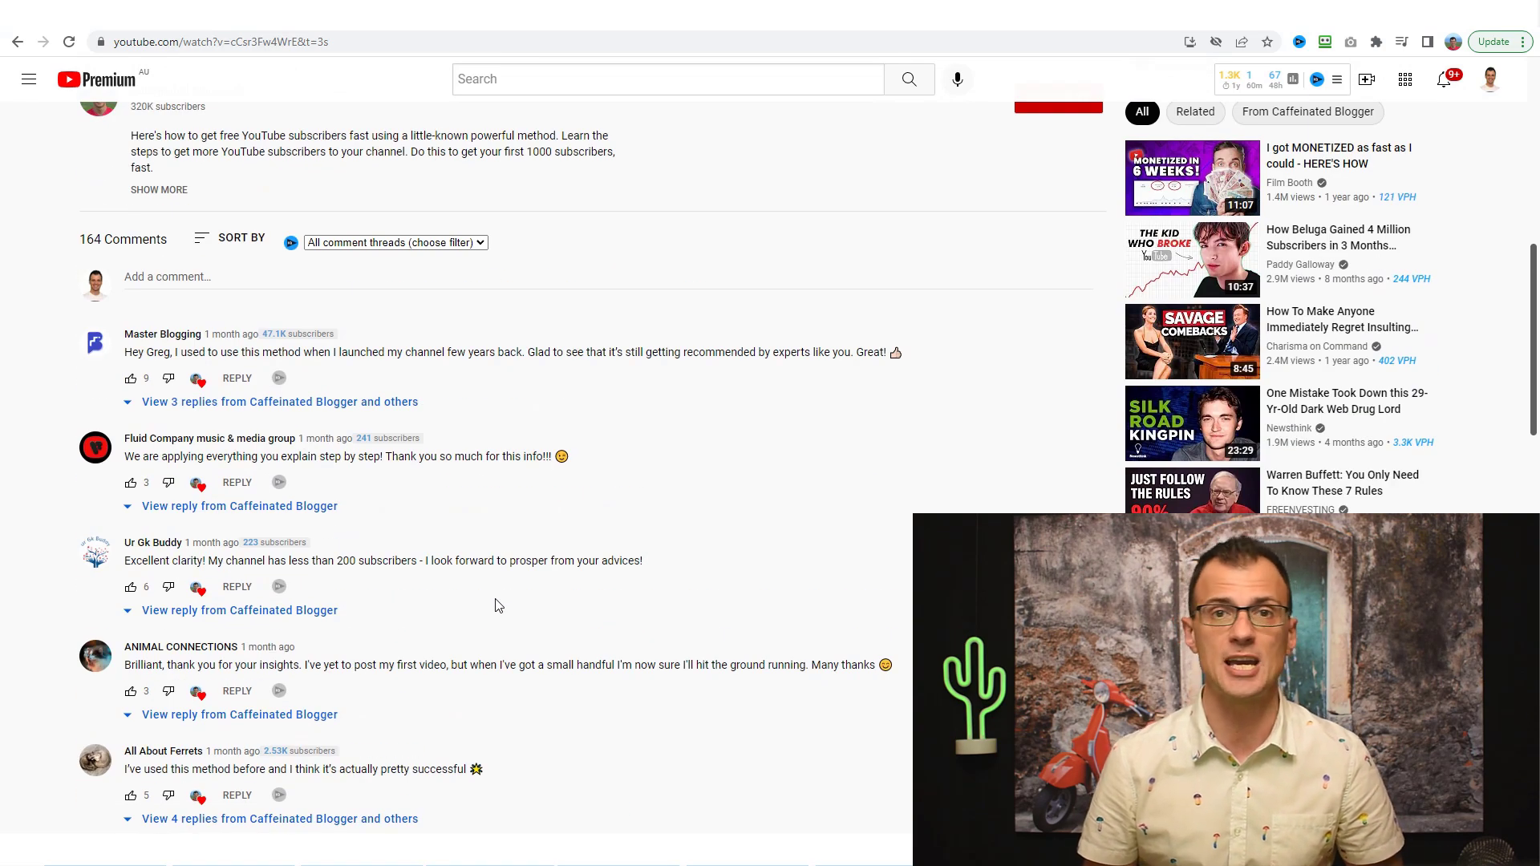
pyautogui.scroll(2, 562, 634)
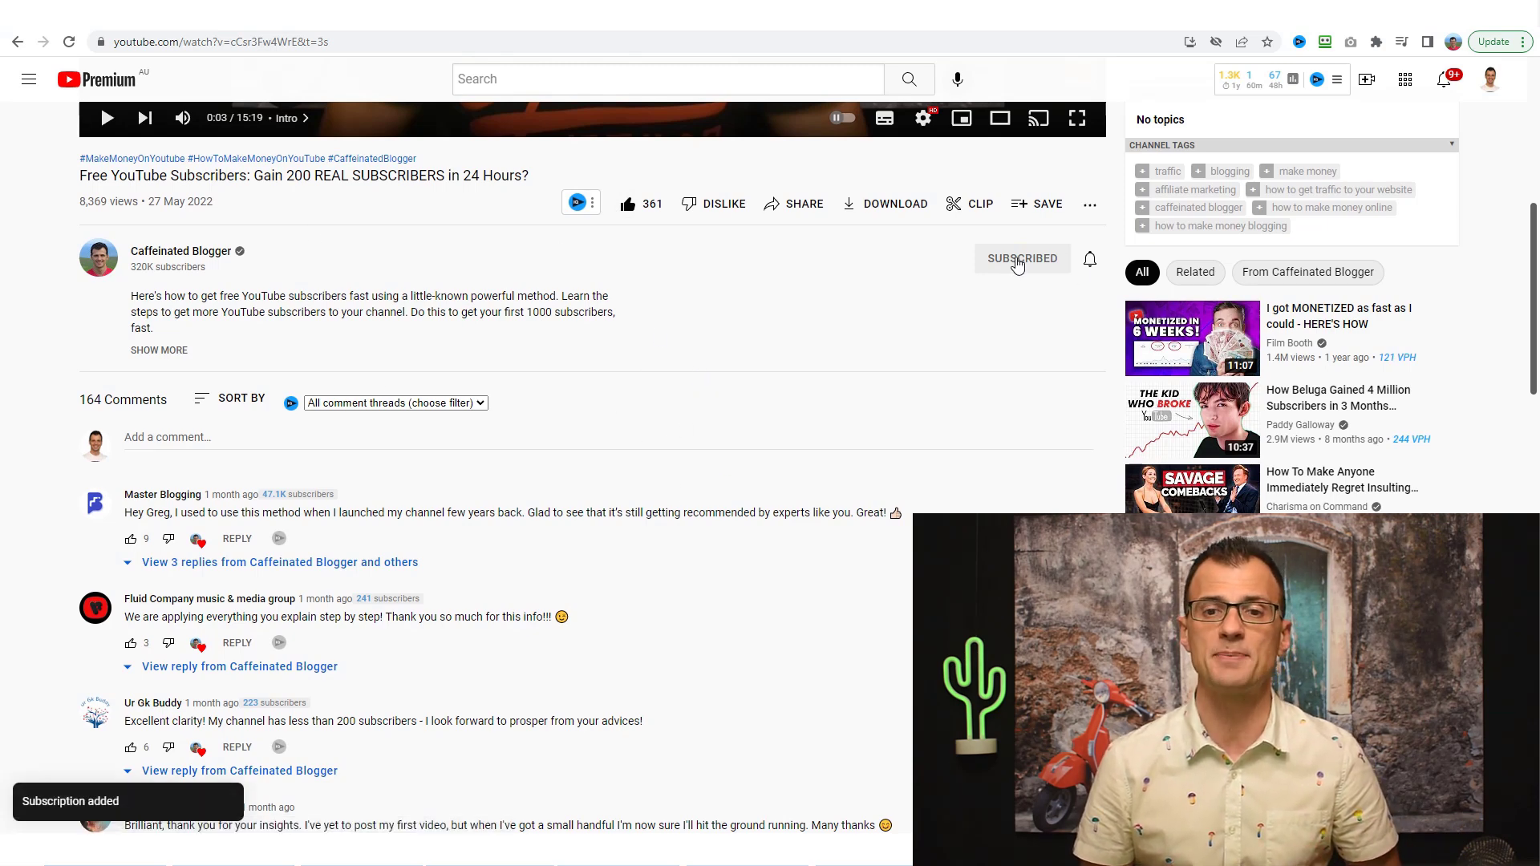
# Return to the Caffeinated Blogger channel page and scroll down through it.
pyautogui.click(212, 253)
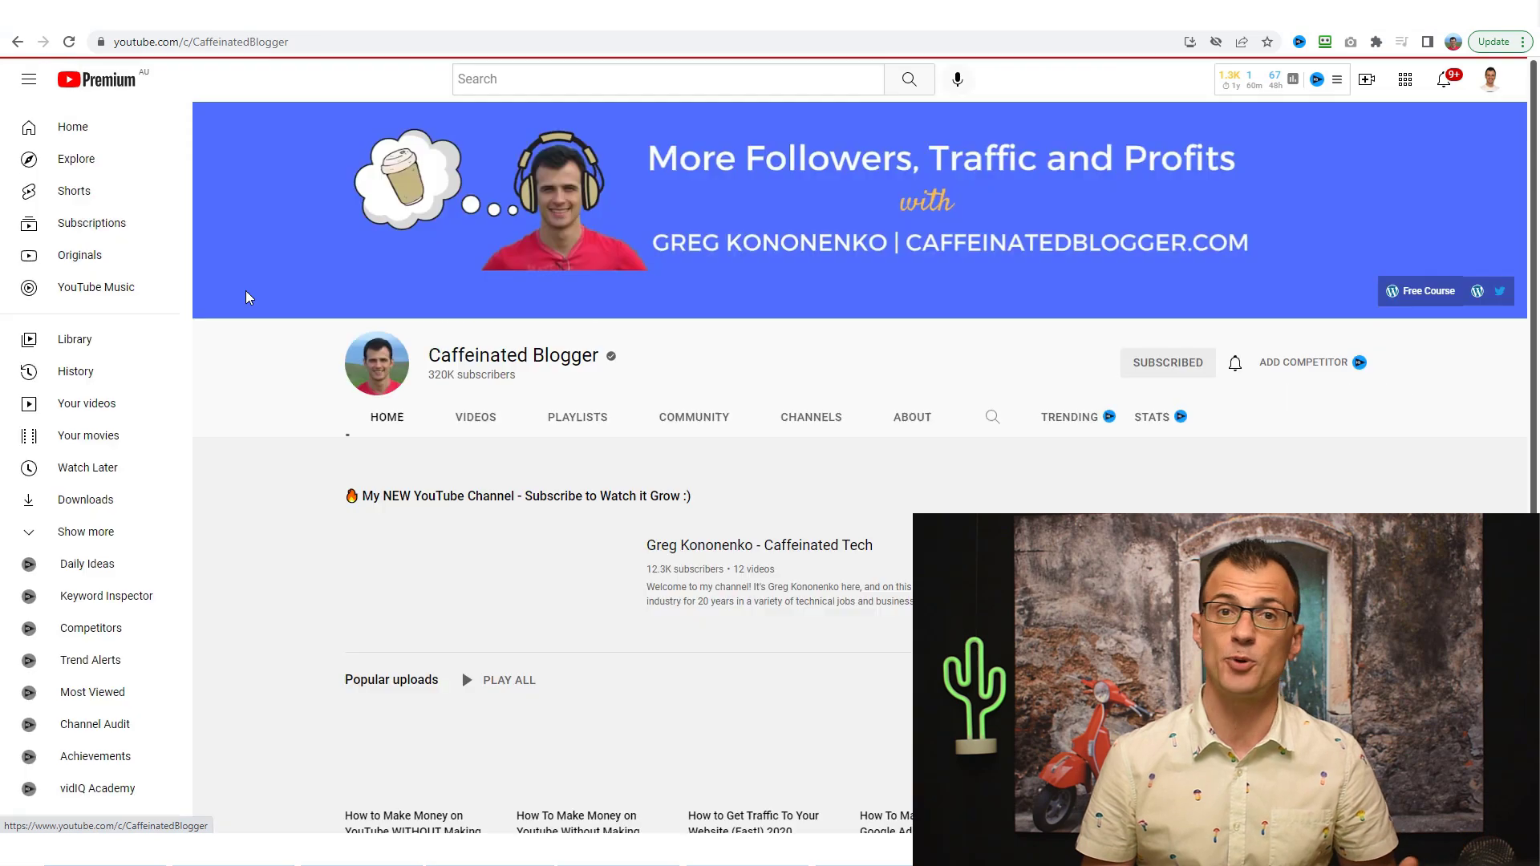
pyautogui.scroll(-1, 1053, 284)
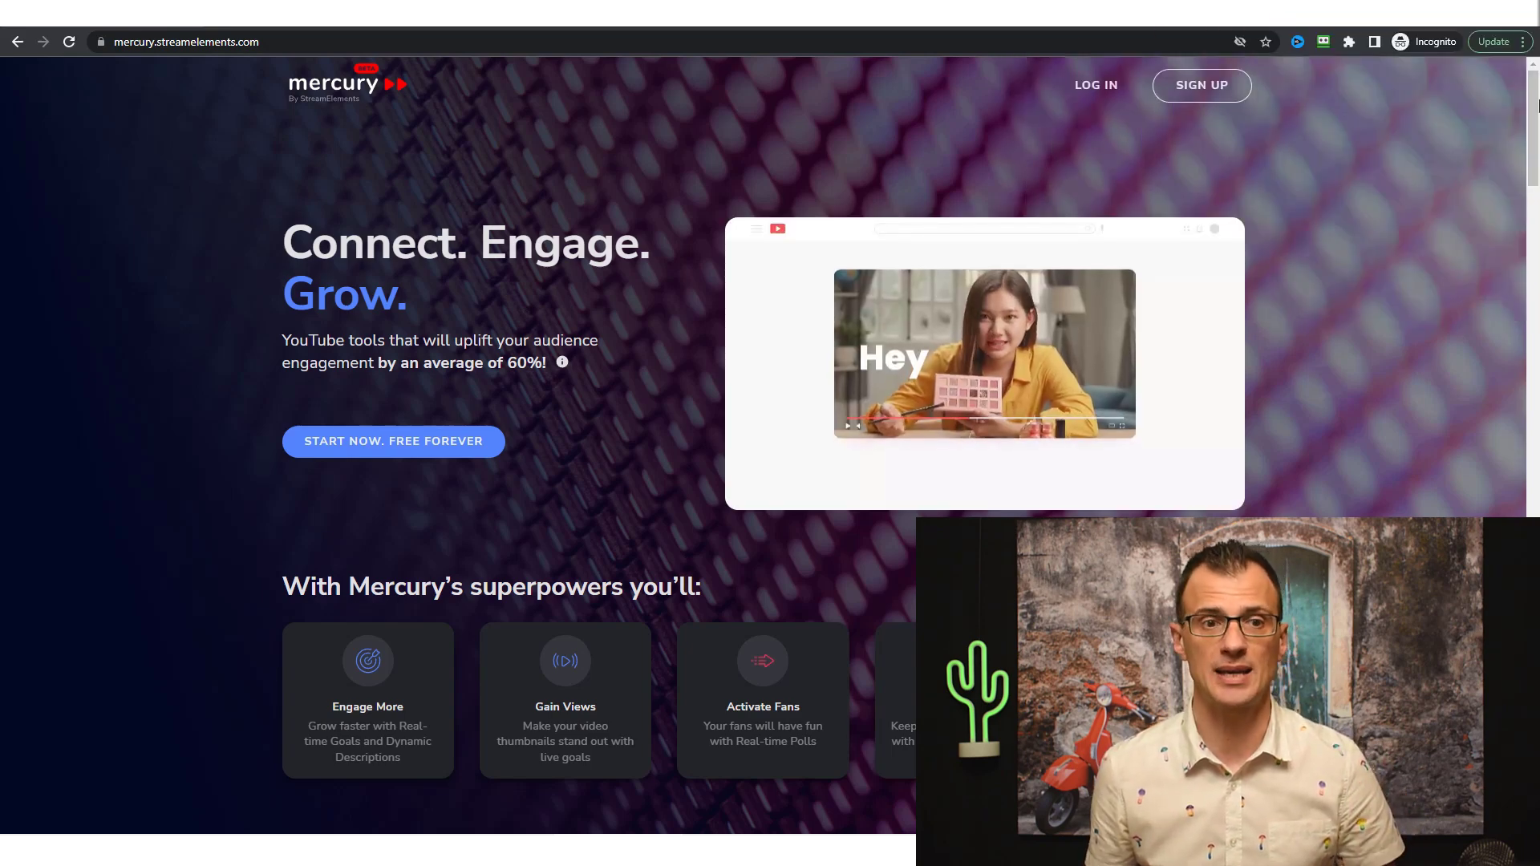
# Enlarge the Mercury page and advance through three more creator testimonials to the last one.
pyautogui.hotkey('ctrl', '+')
pyautogui.hotkey('ctrl', '+')
pyautogui.hotkey('ctrl', '+')
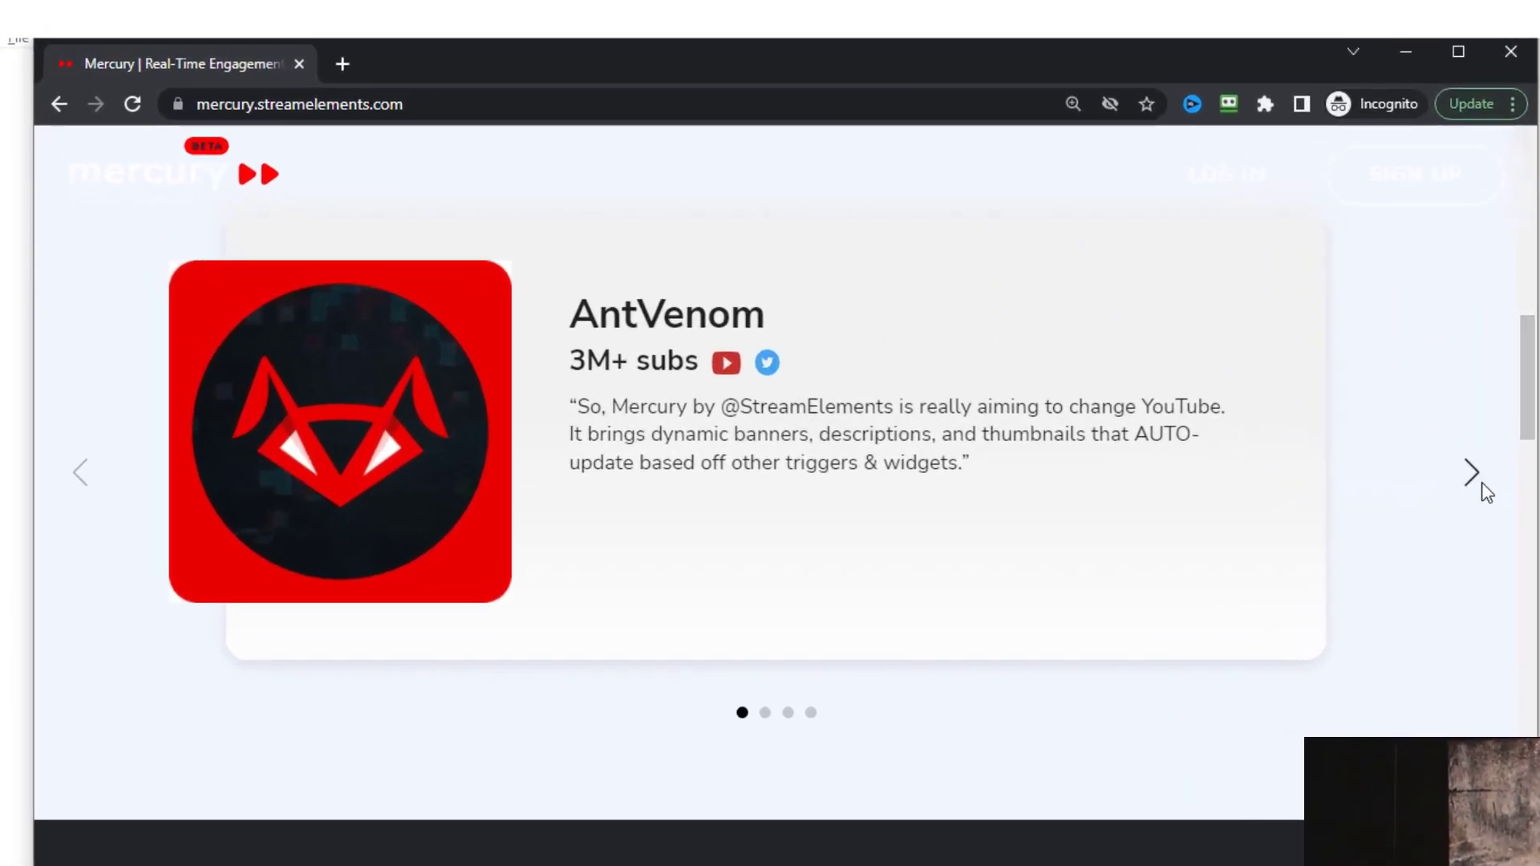
pyautogui.click(1470, 474)
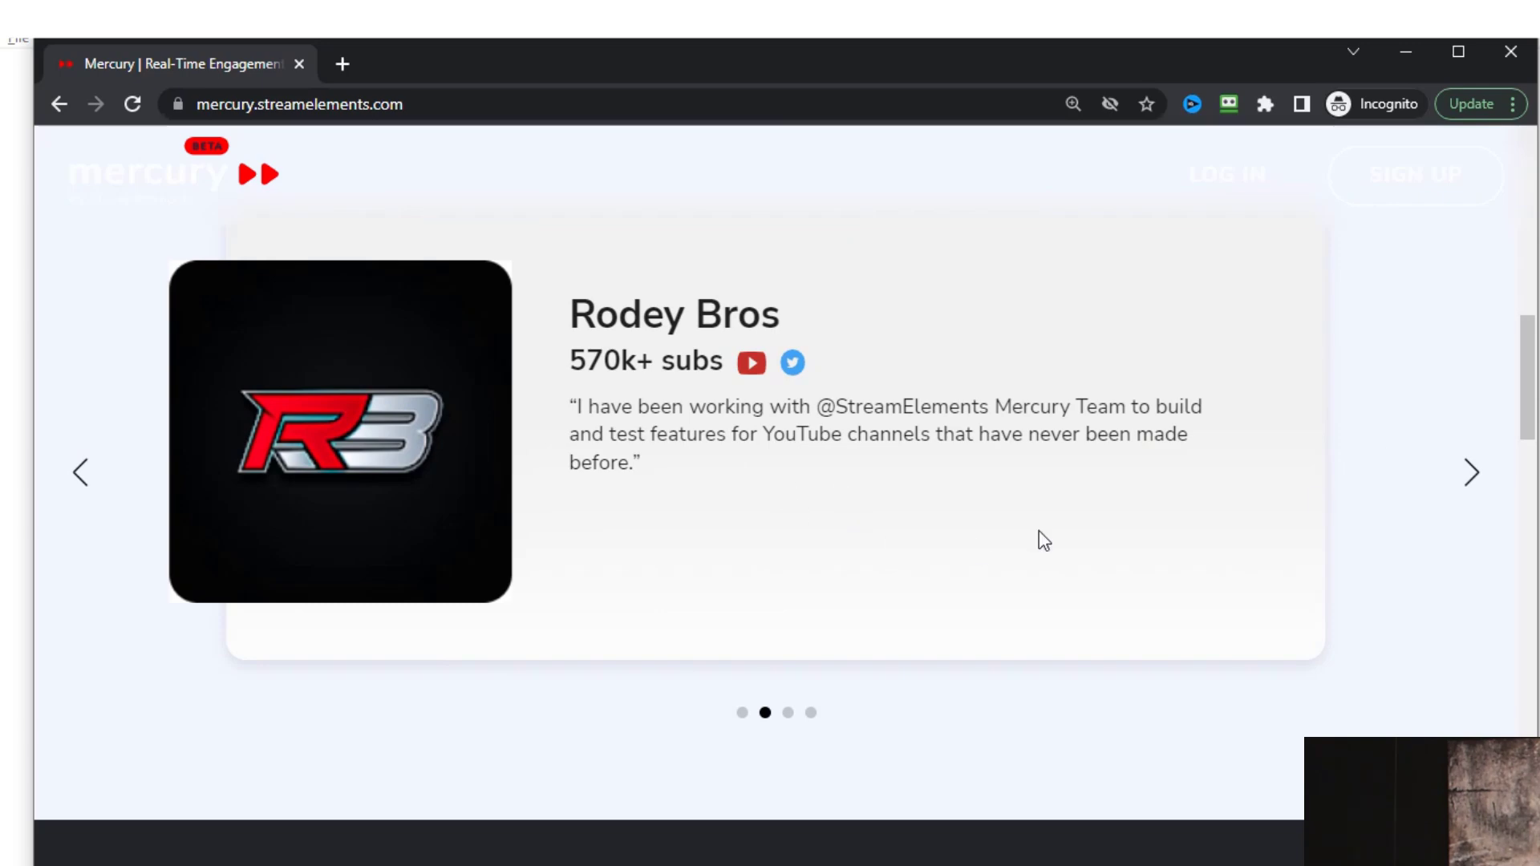
pyautogui.click(1474, 479)
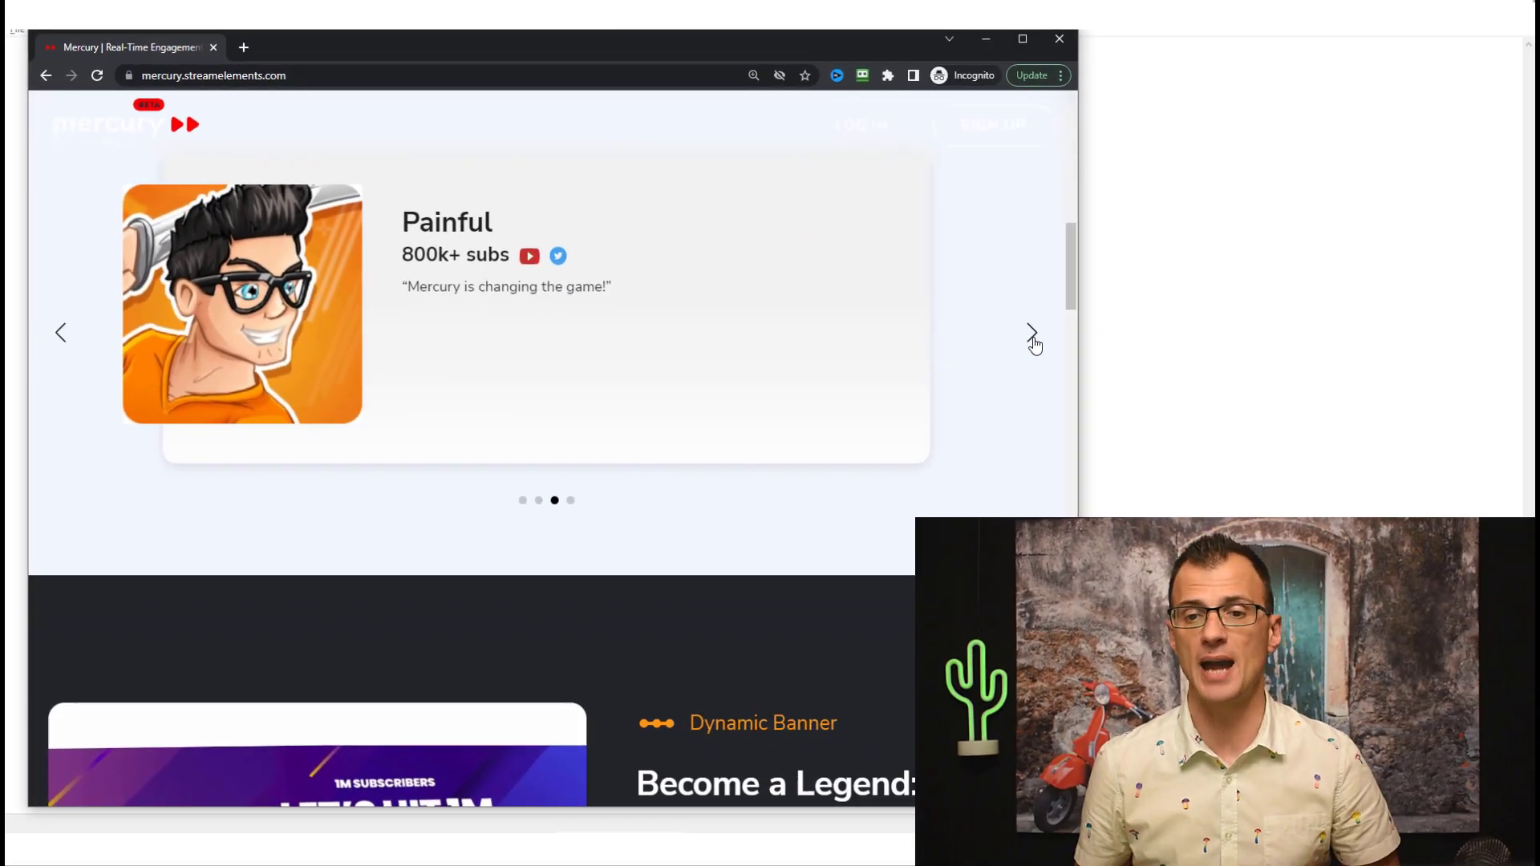
pyautogui.click(1474, 479)
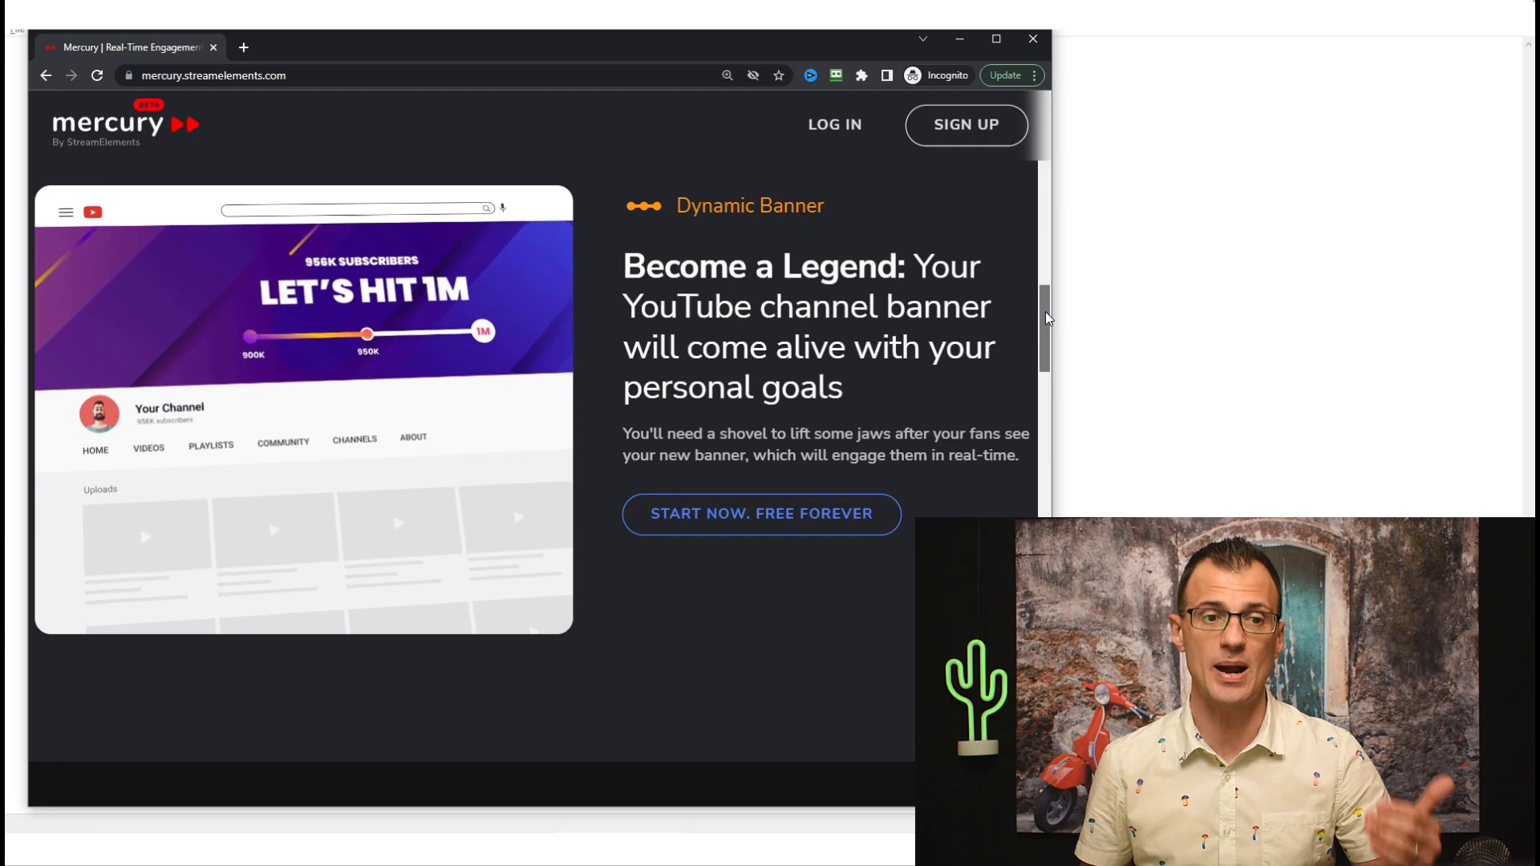
pyautogui.moveTo(1046, 318); pyautogui.dragTo(1043, 408)
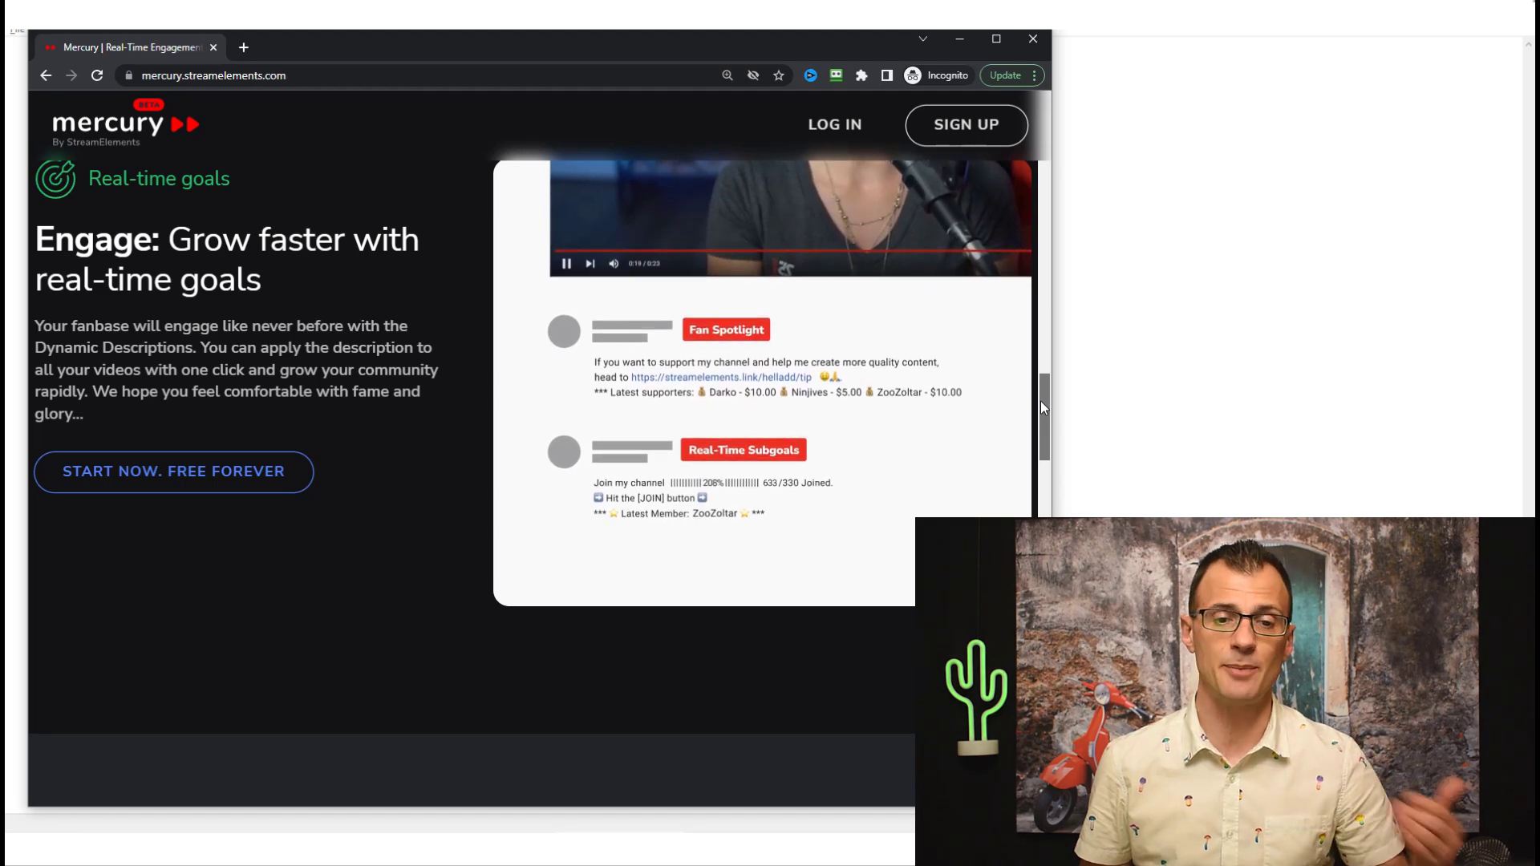
pyautogui.moveTo(1041, 401); pyautogui.dragTo(1043, 413)
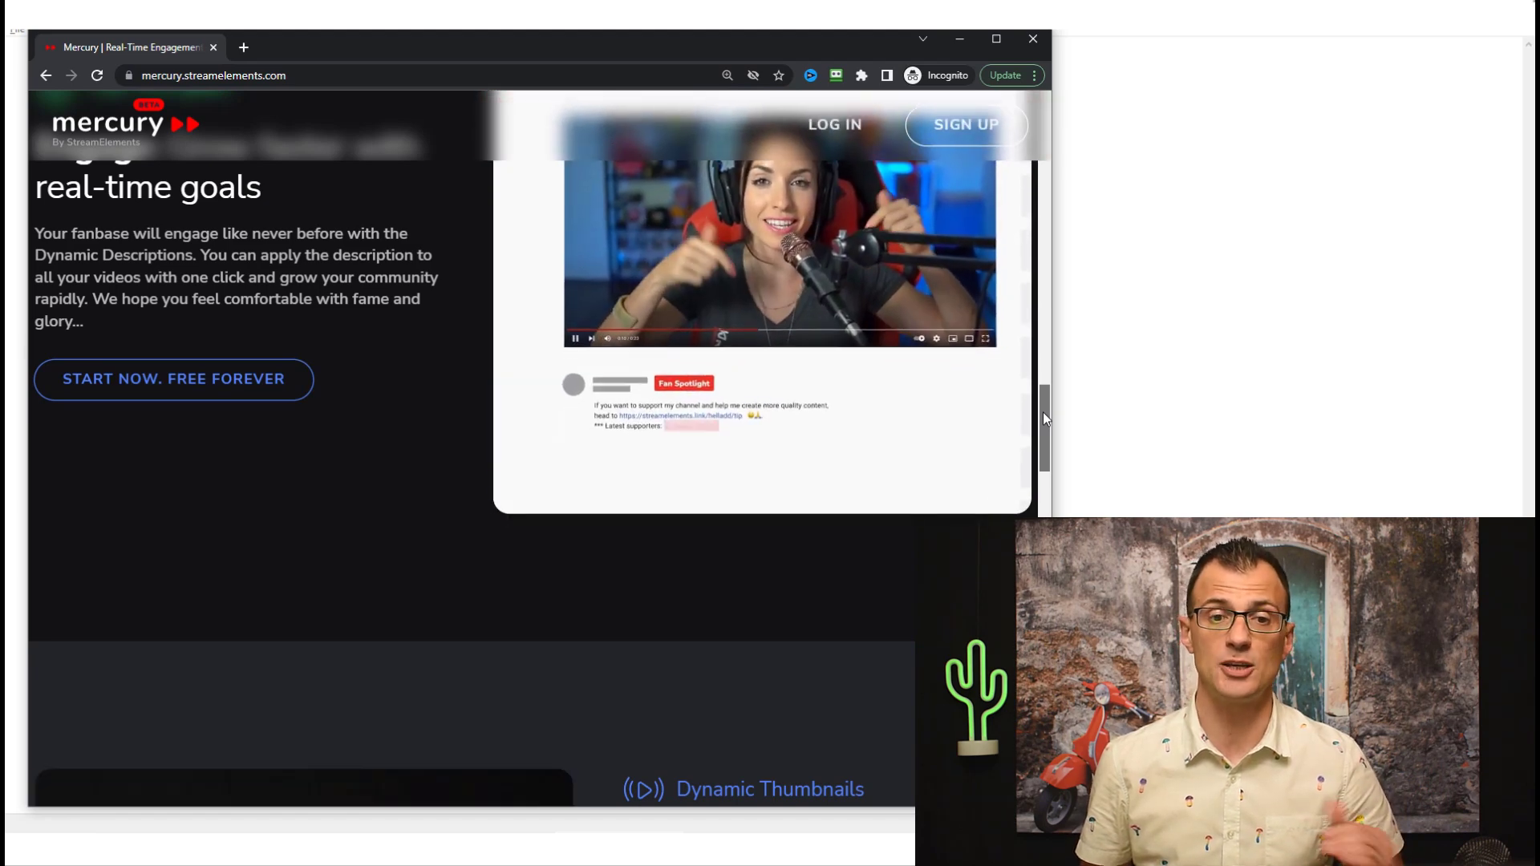
pyautogui.moveTo(1043, 413); pyautogui.dragTo(1039, 503)
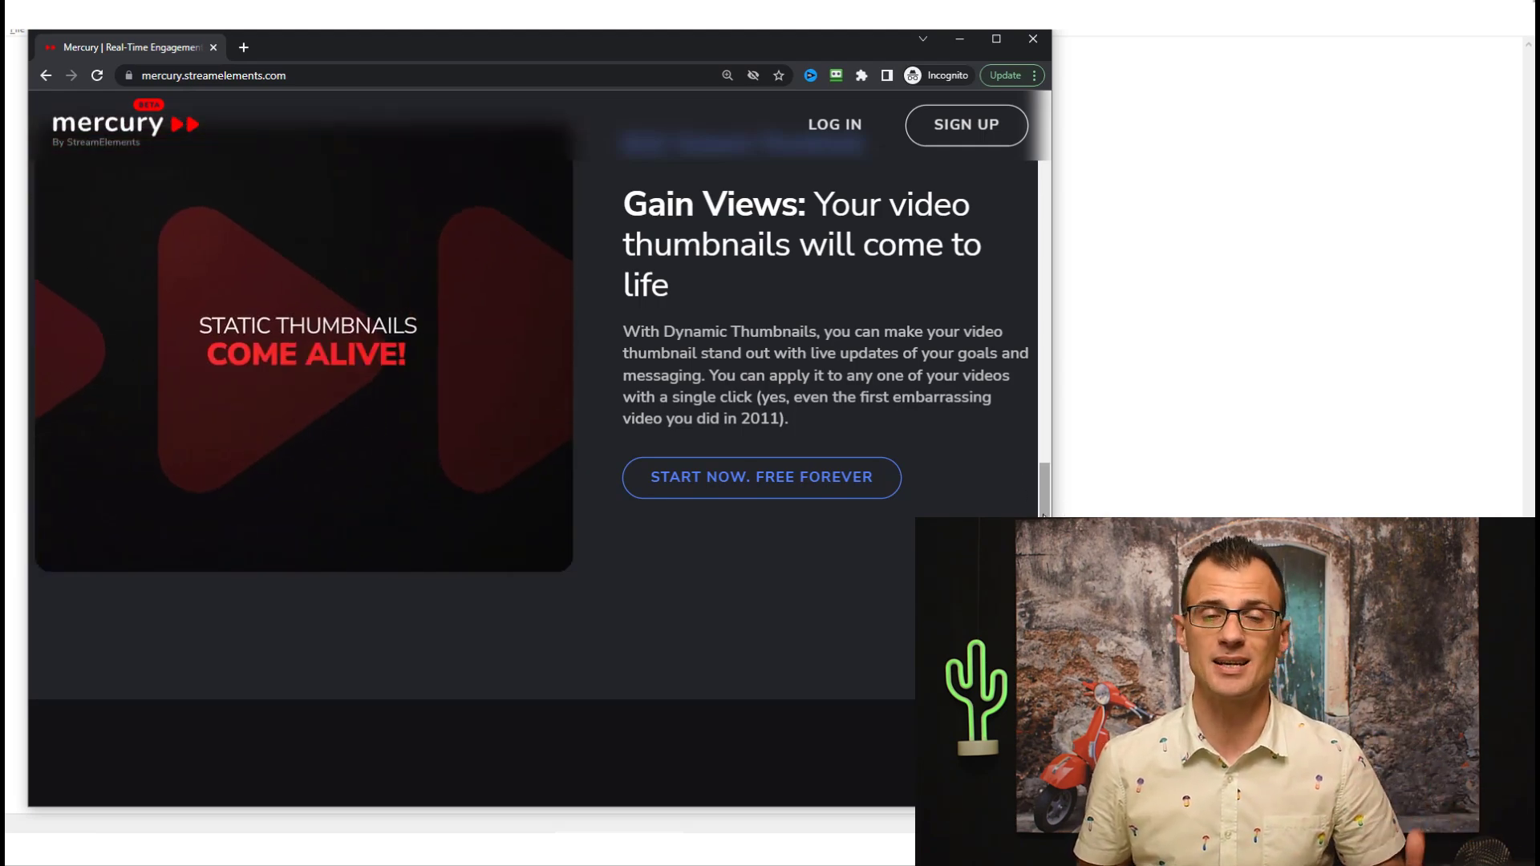
pyautogui.scroll(-1, 1043, 516)
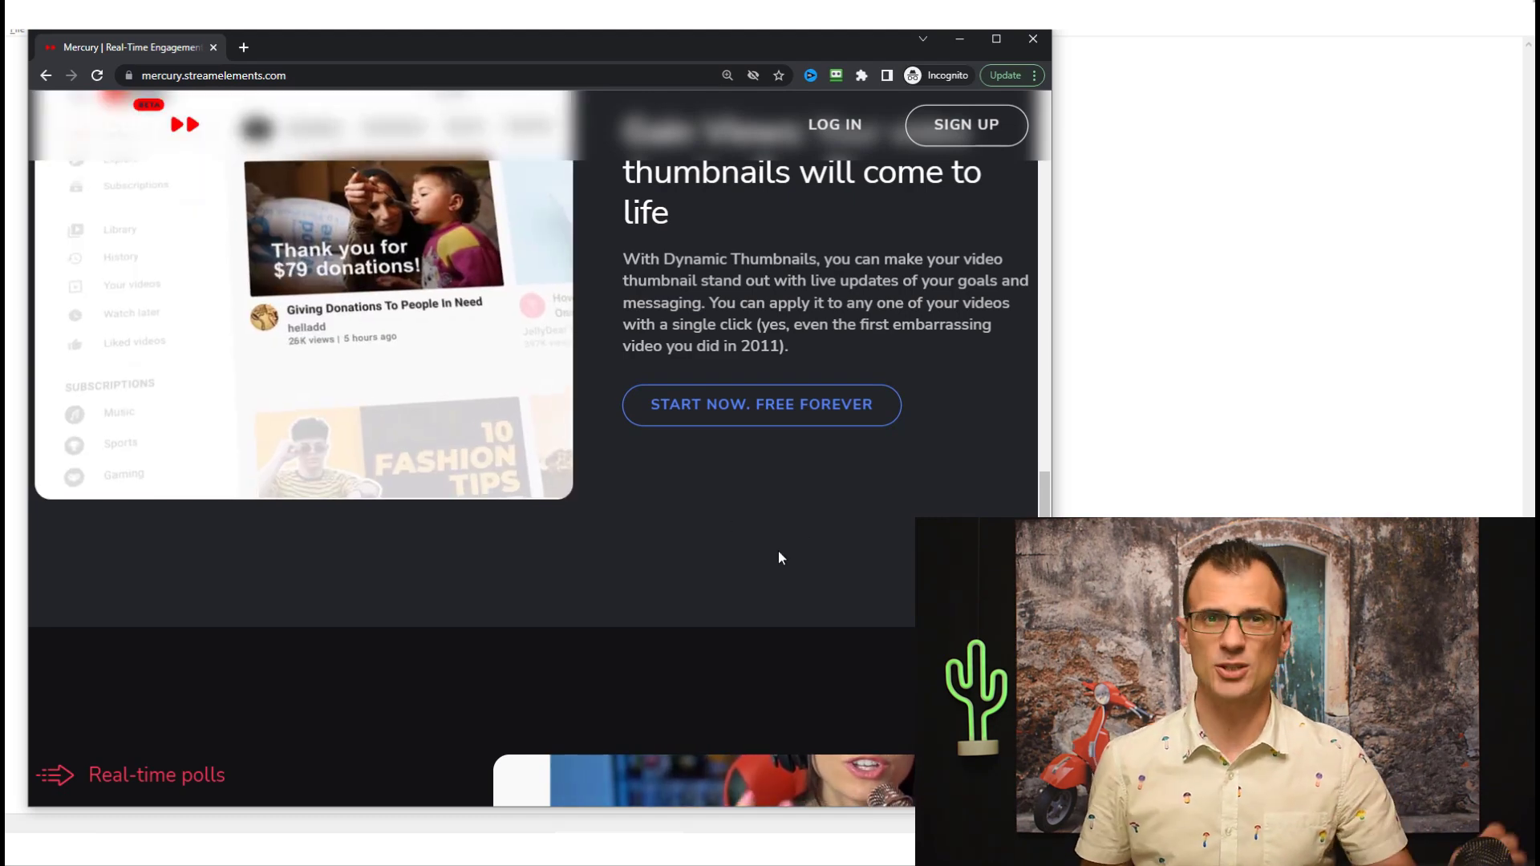
pyautogui.scroll(-8, 369, 596)
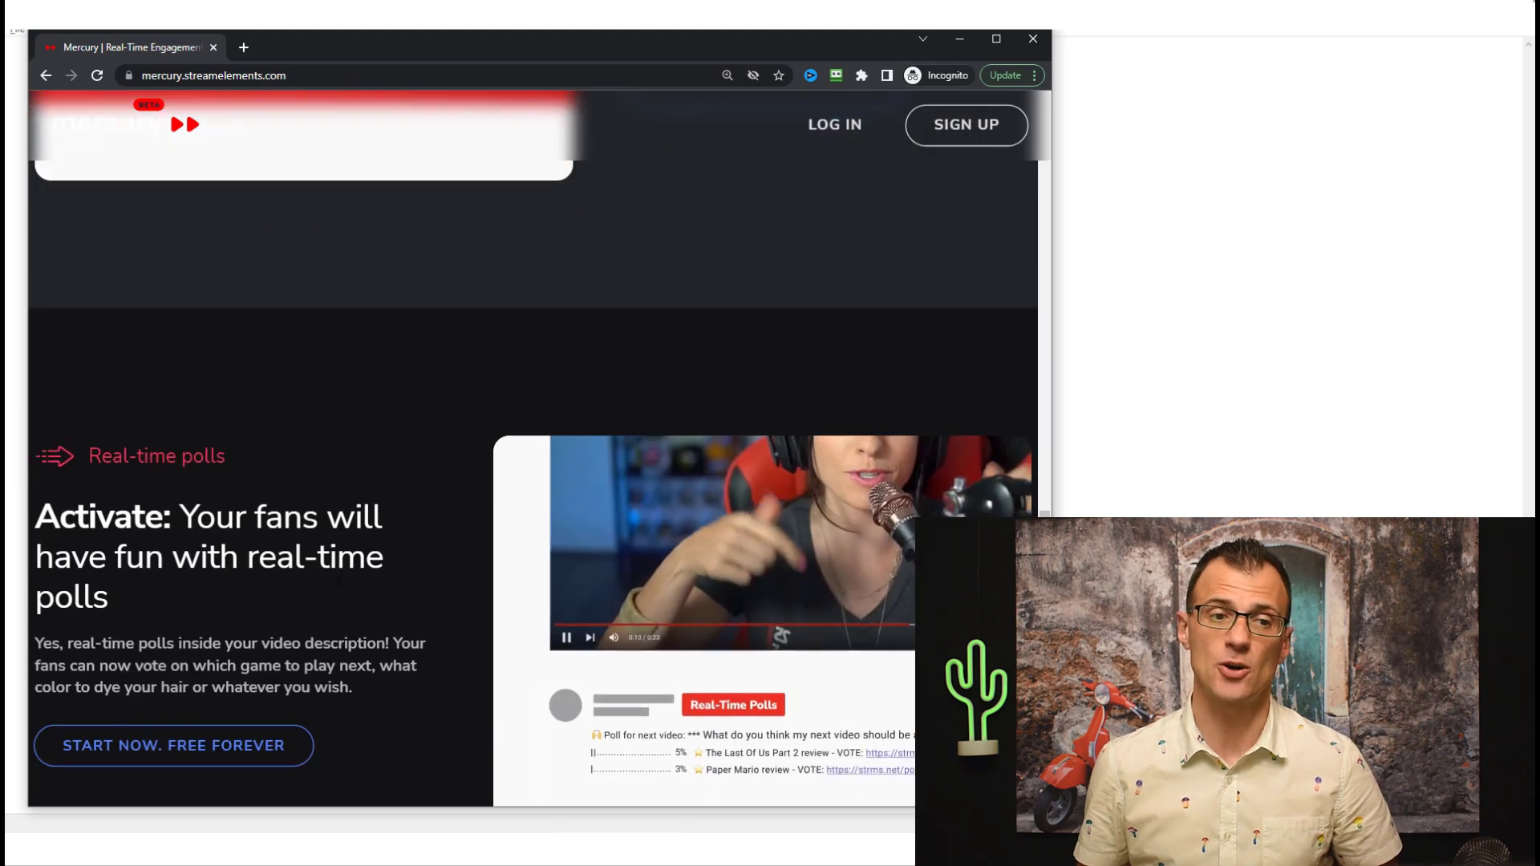
pyautogui.scroll(-2, 731, 600)
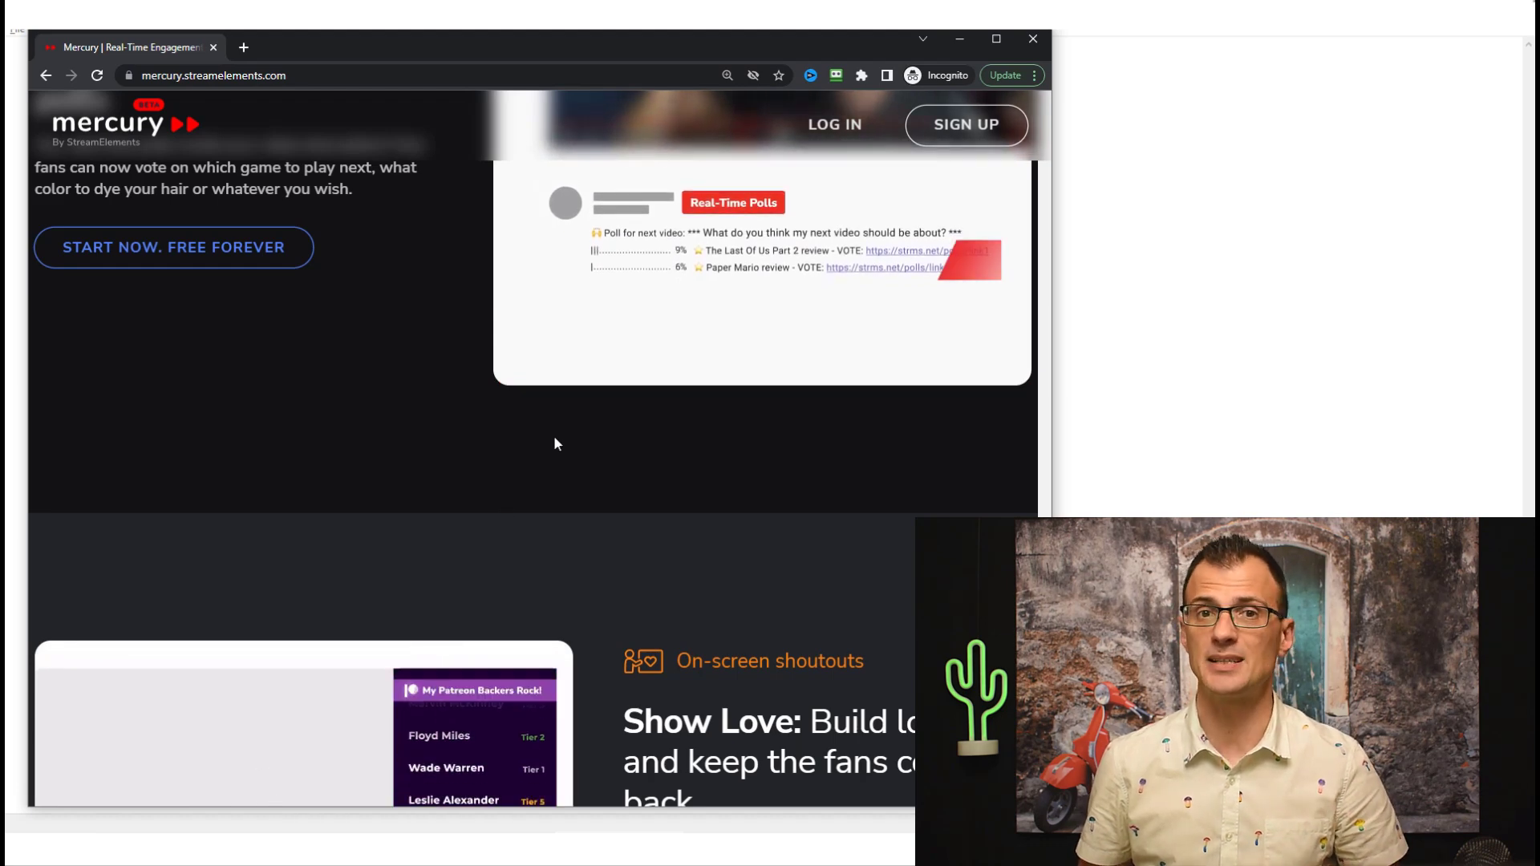
pyautogui.scroll(-4, 504, 461)
pyautogui.scroll(2, 471, 407)
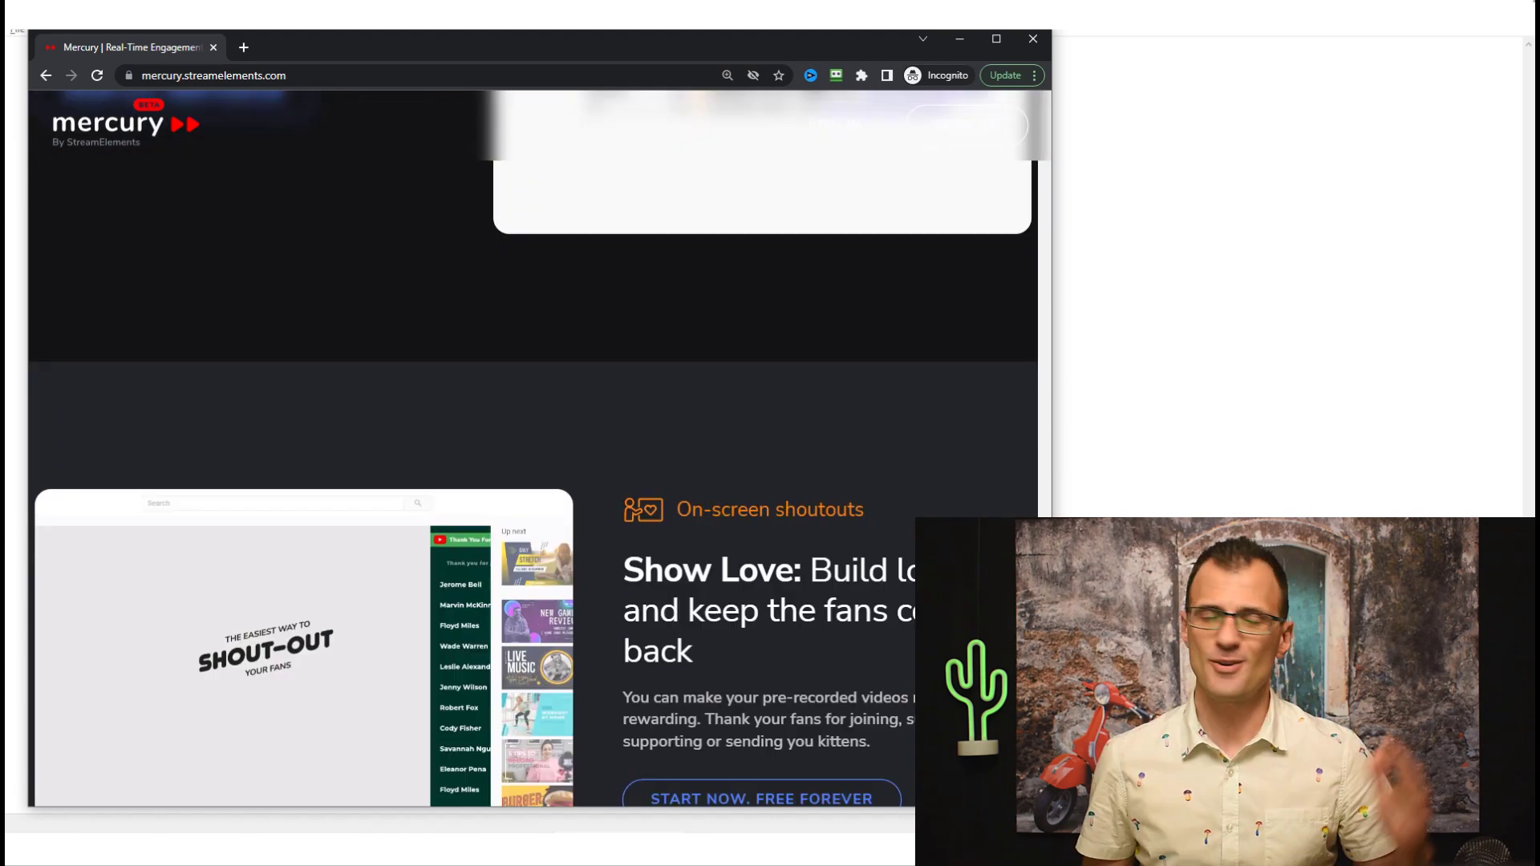
pyautogui.scroll(1, 533, 449)
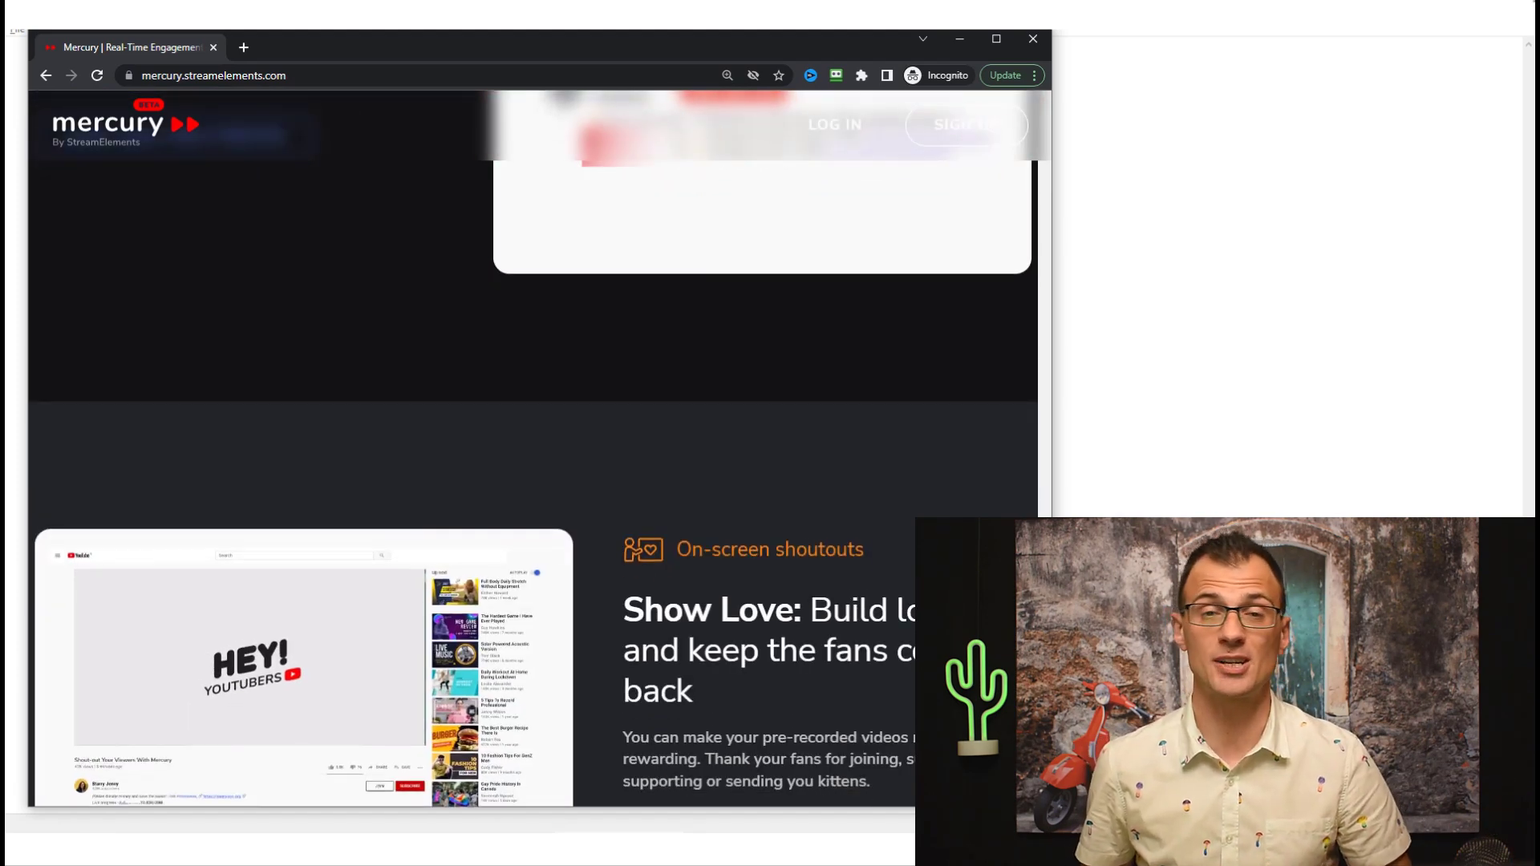
pyautogui.scroll(-1, 534, 449)
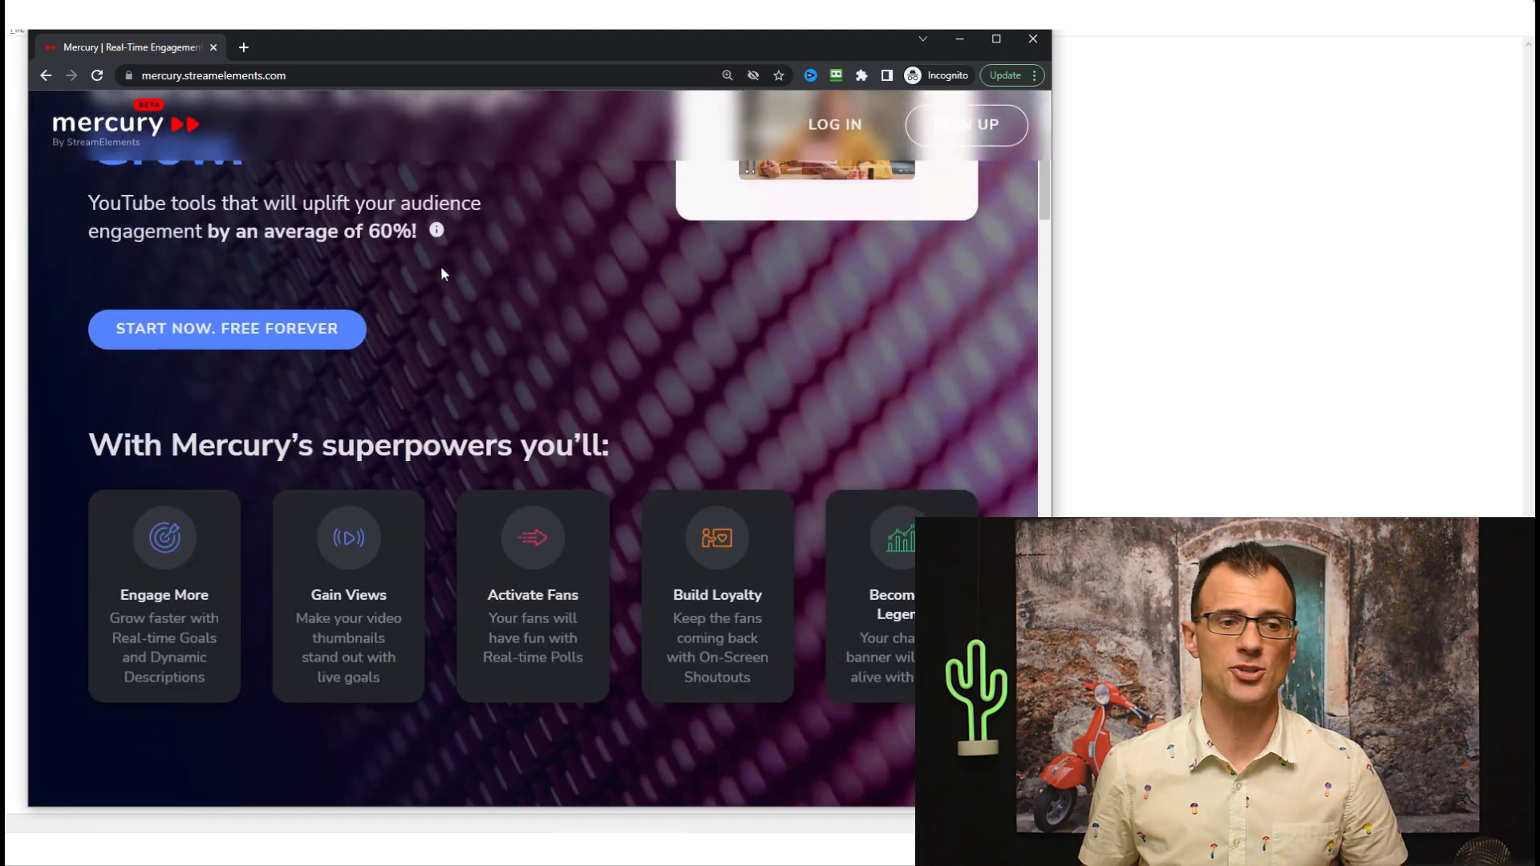
# Start the free Mercury sign-up, then go to the Dynamic Banner feature from the dashboard.
pyautogui.click(191, 339)
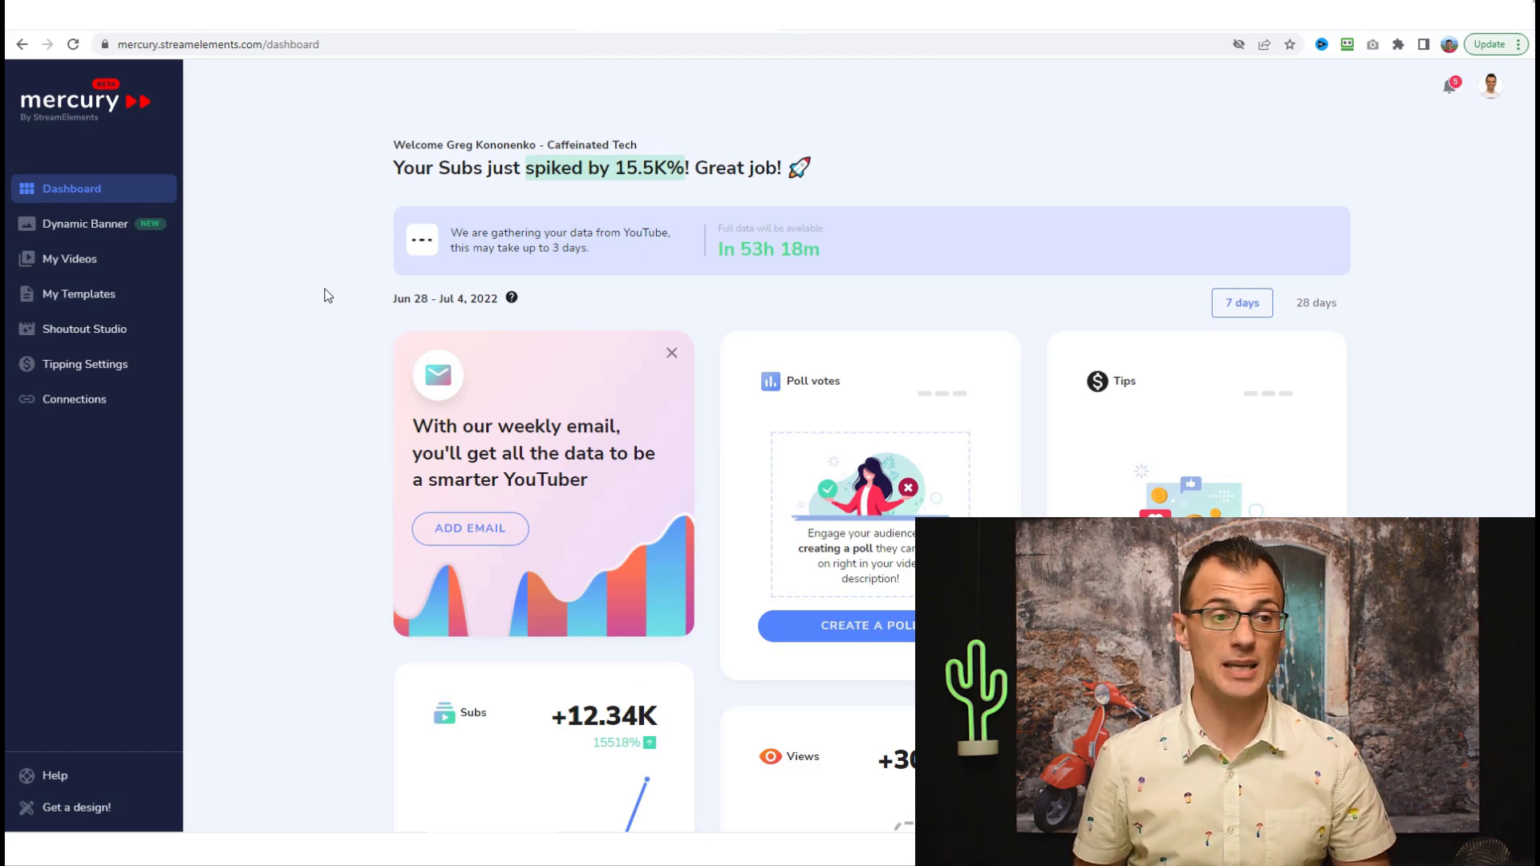
pyautogui.scroll(-8, 333, 418)
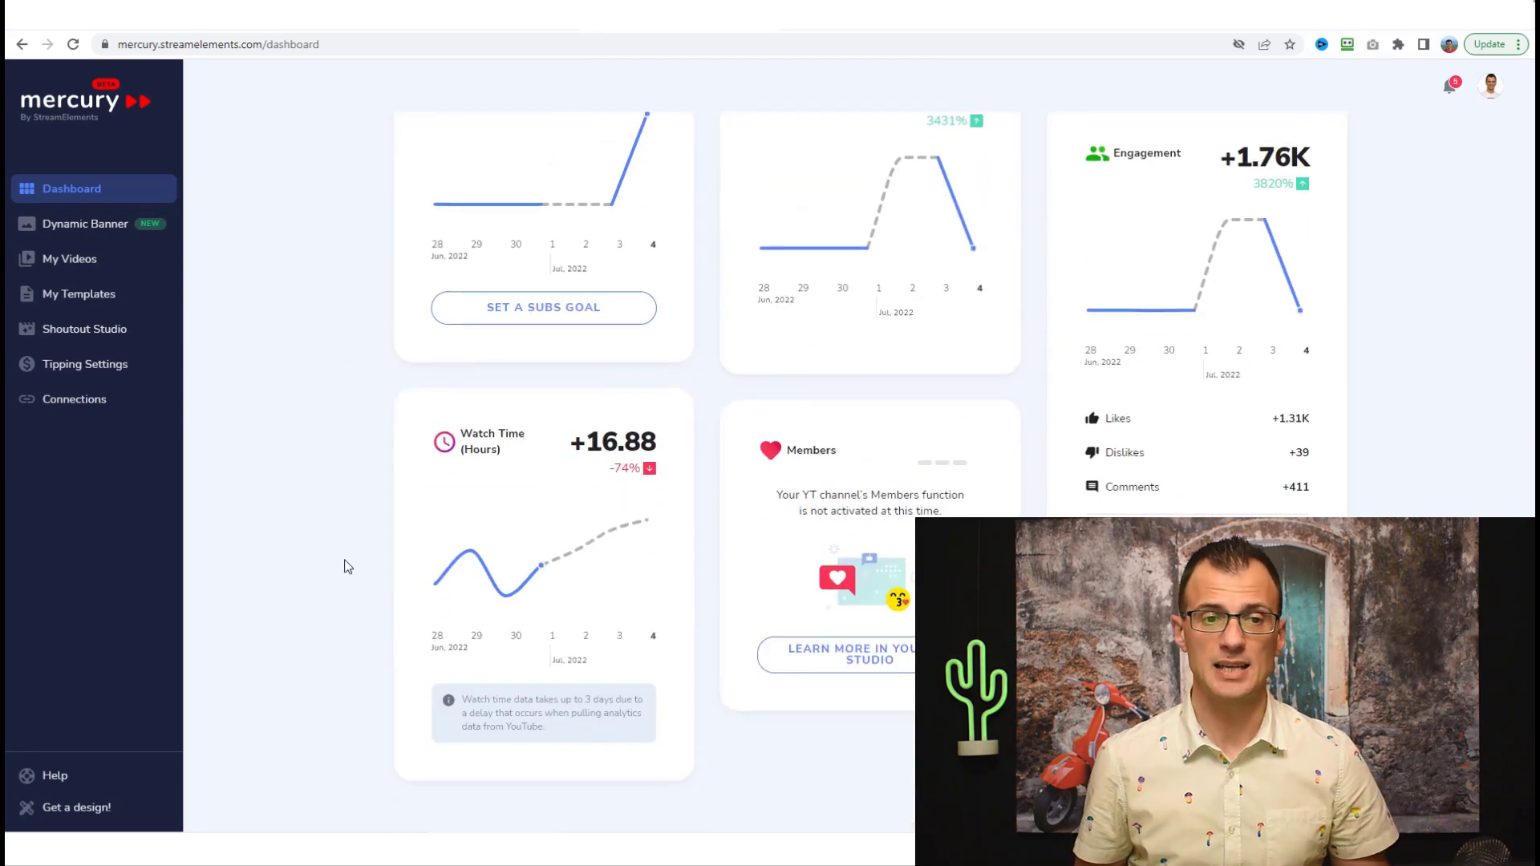
pyautogui.scroll(10, 365, 623)
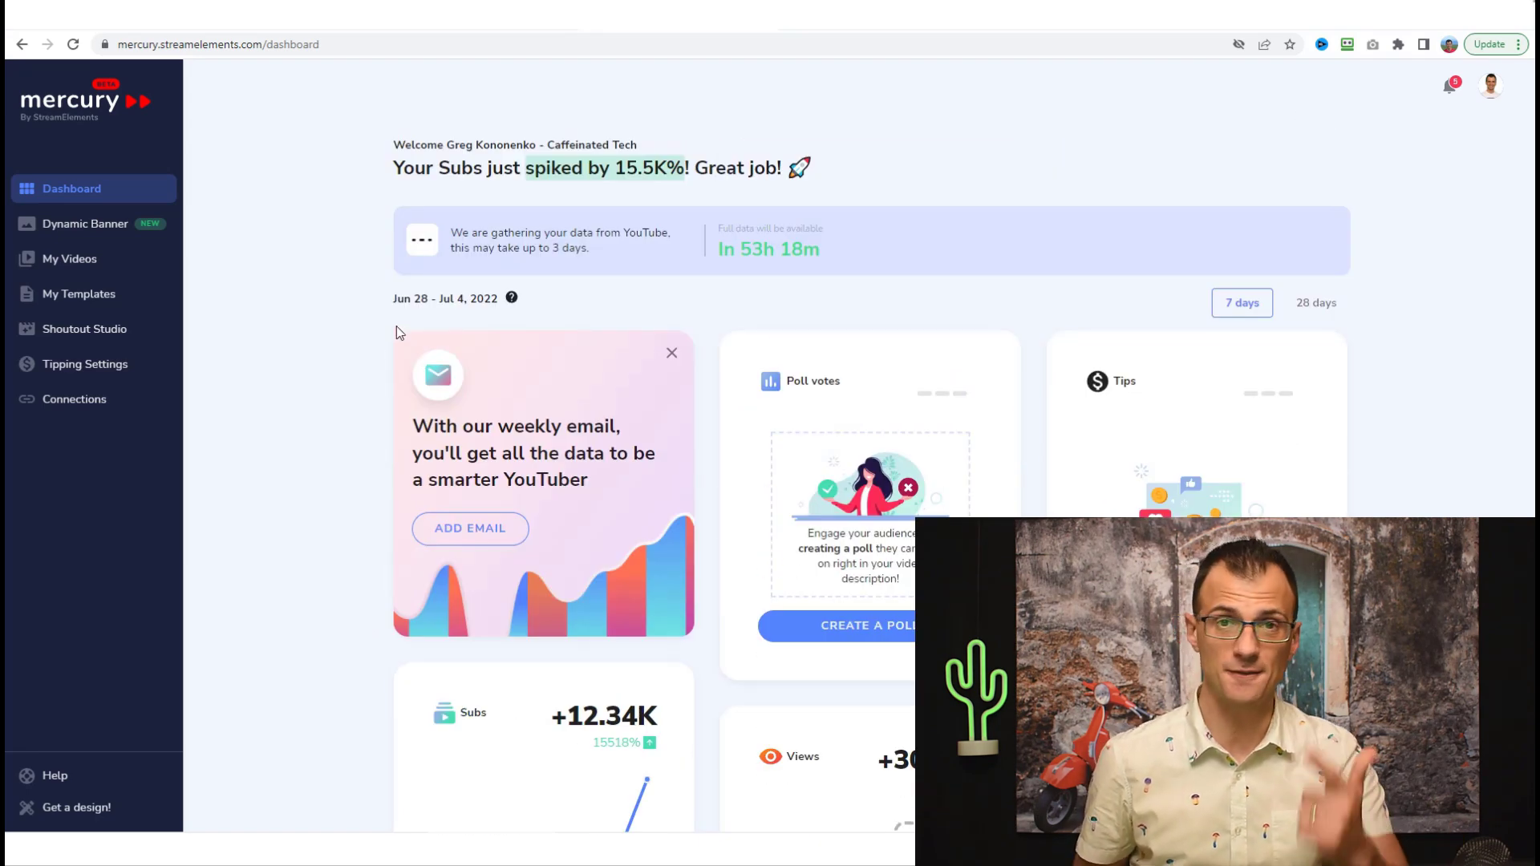
pyautogui.click(85, 241)
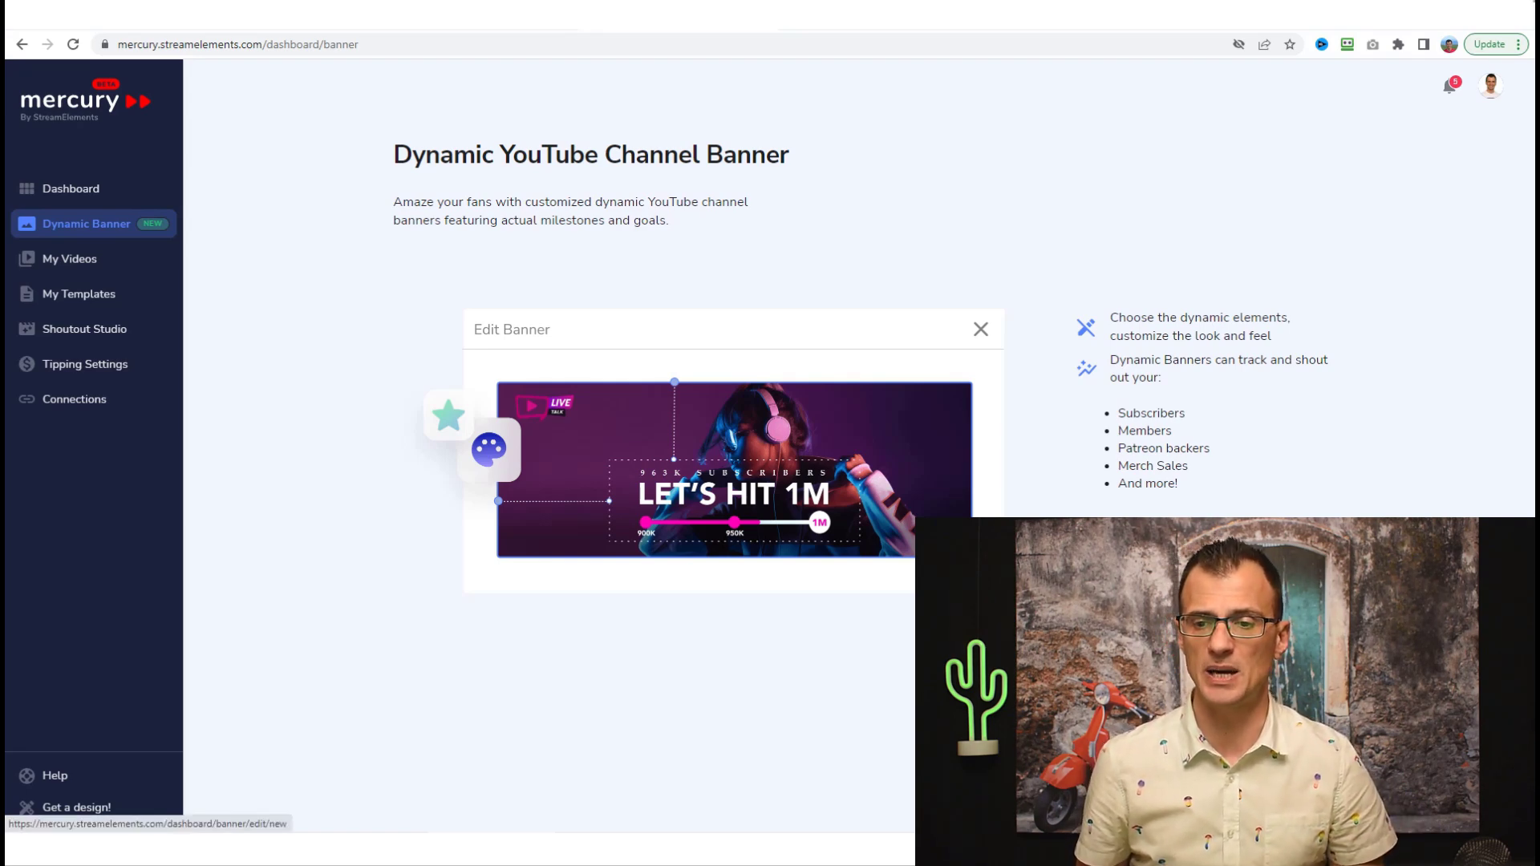
# Start a new dynamic banner and preview it at desktop size.
pyautogui.click(71, 492)
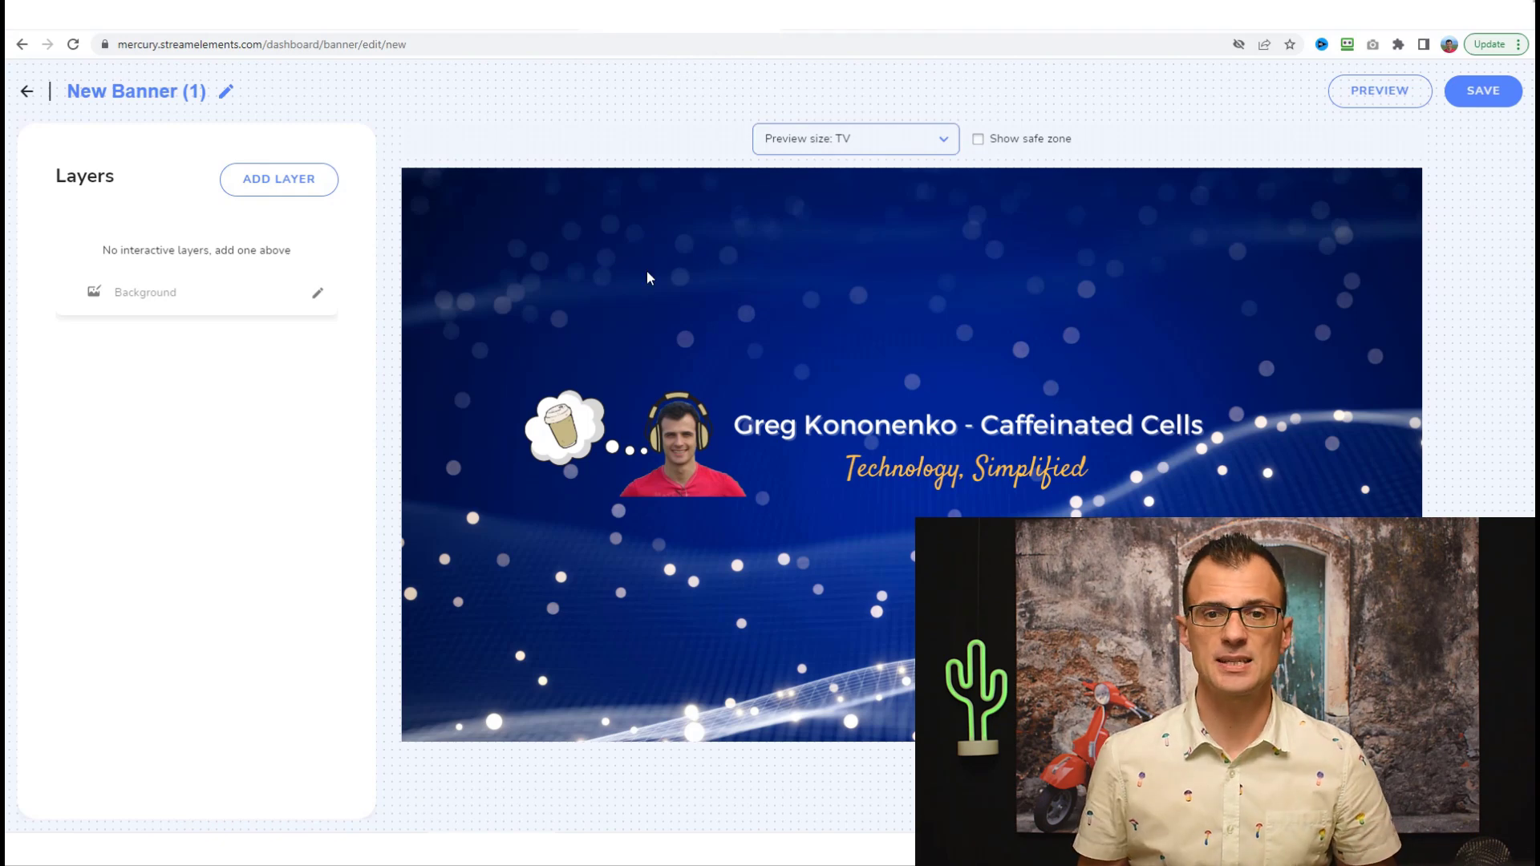
pyautogui.click(849, 144)
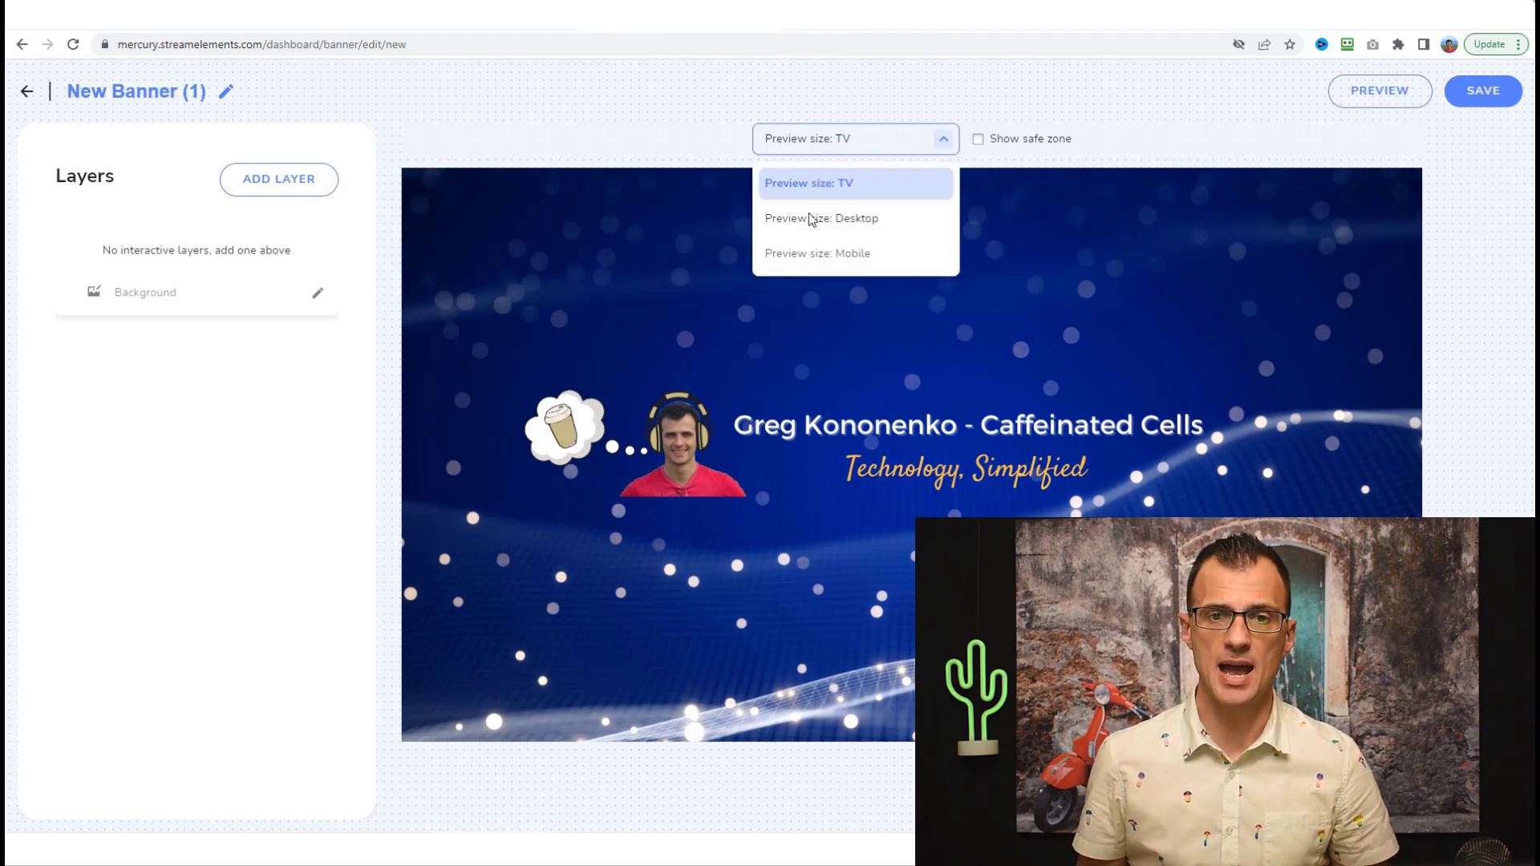
pyautogui.click(812, 219)
# Check the mobile preview, return to desktop with the safe zone shown, and open Add Layer.
pyautogui.click(824, 146)
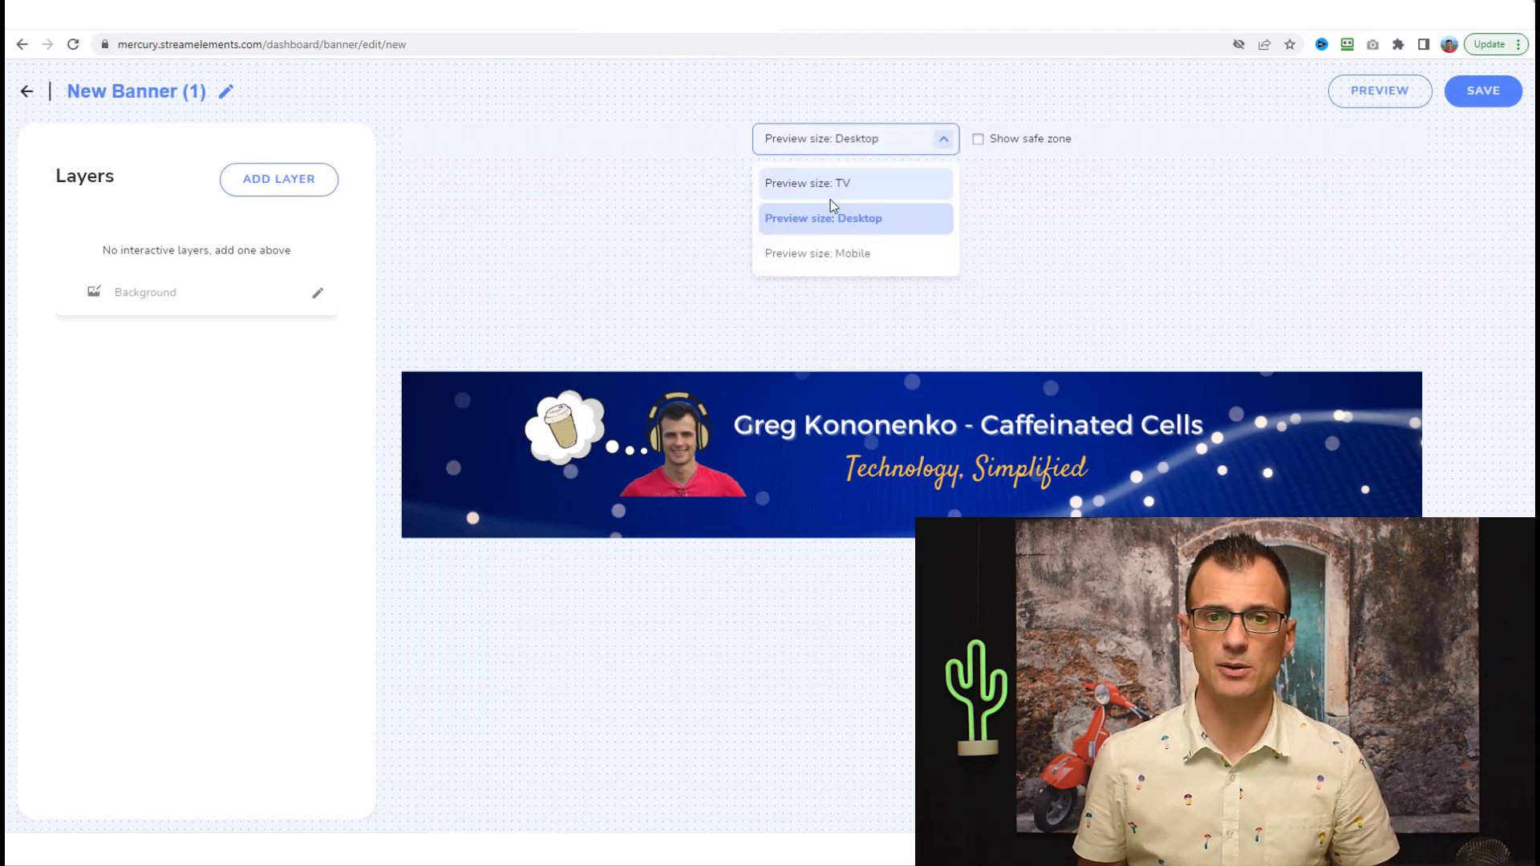
pyautogui.click(824, 255)
pyautogui.click(923, 143)
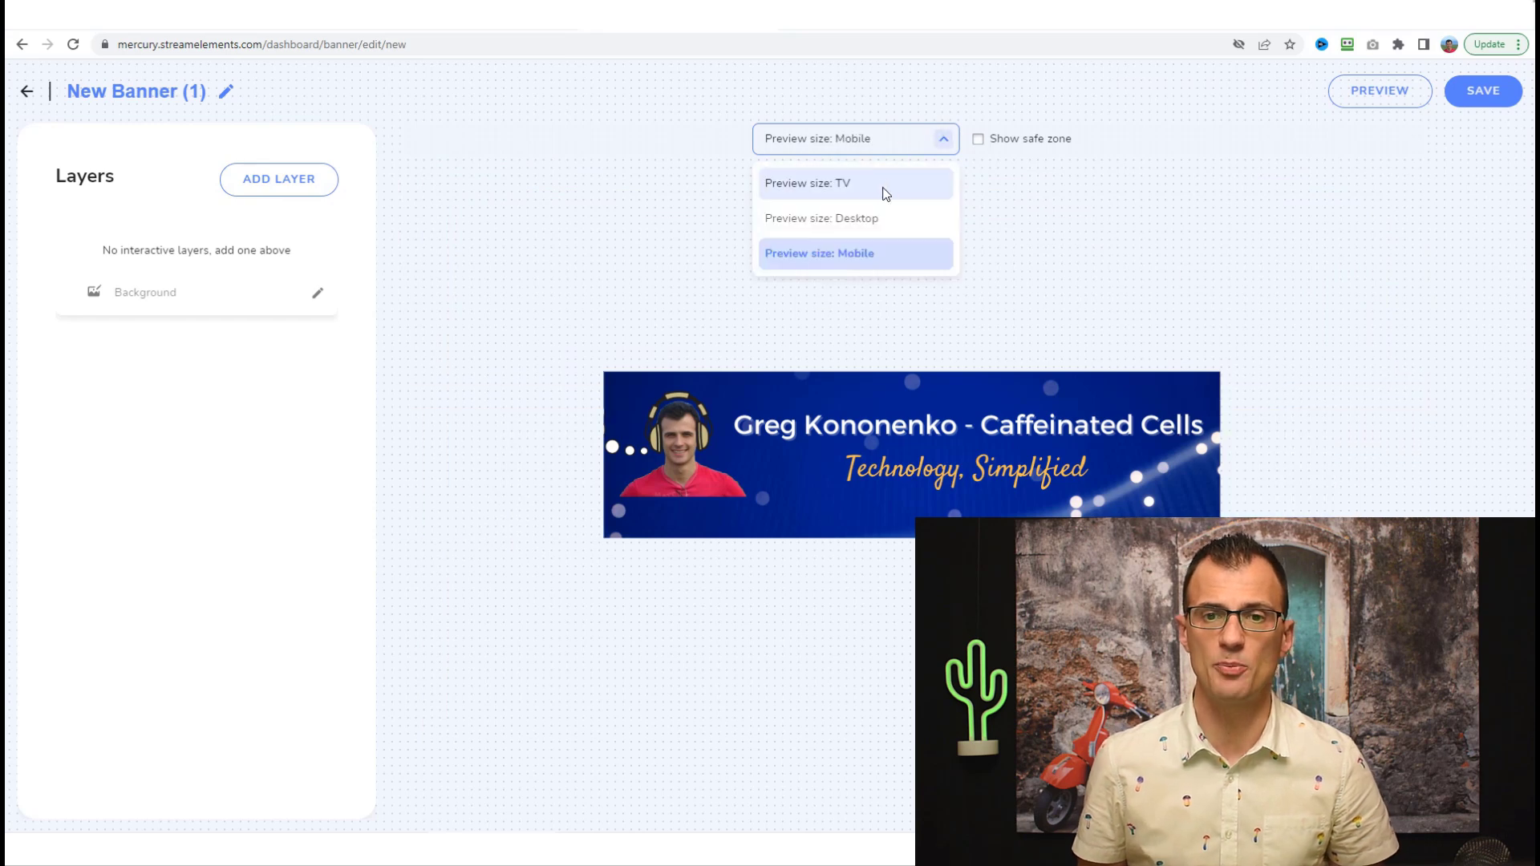
pyautogui.click(879, 216)
pyautogui.click(989, 153)
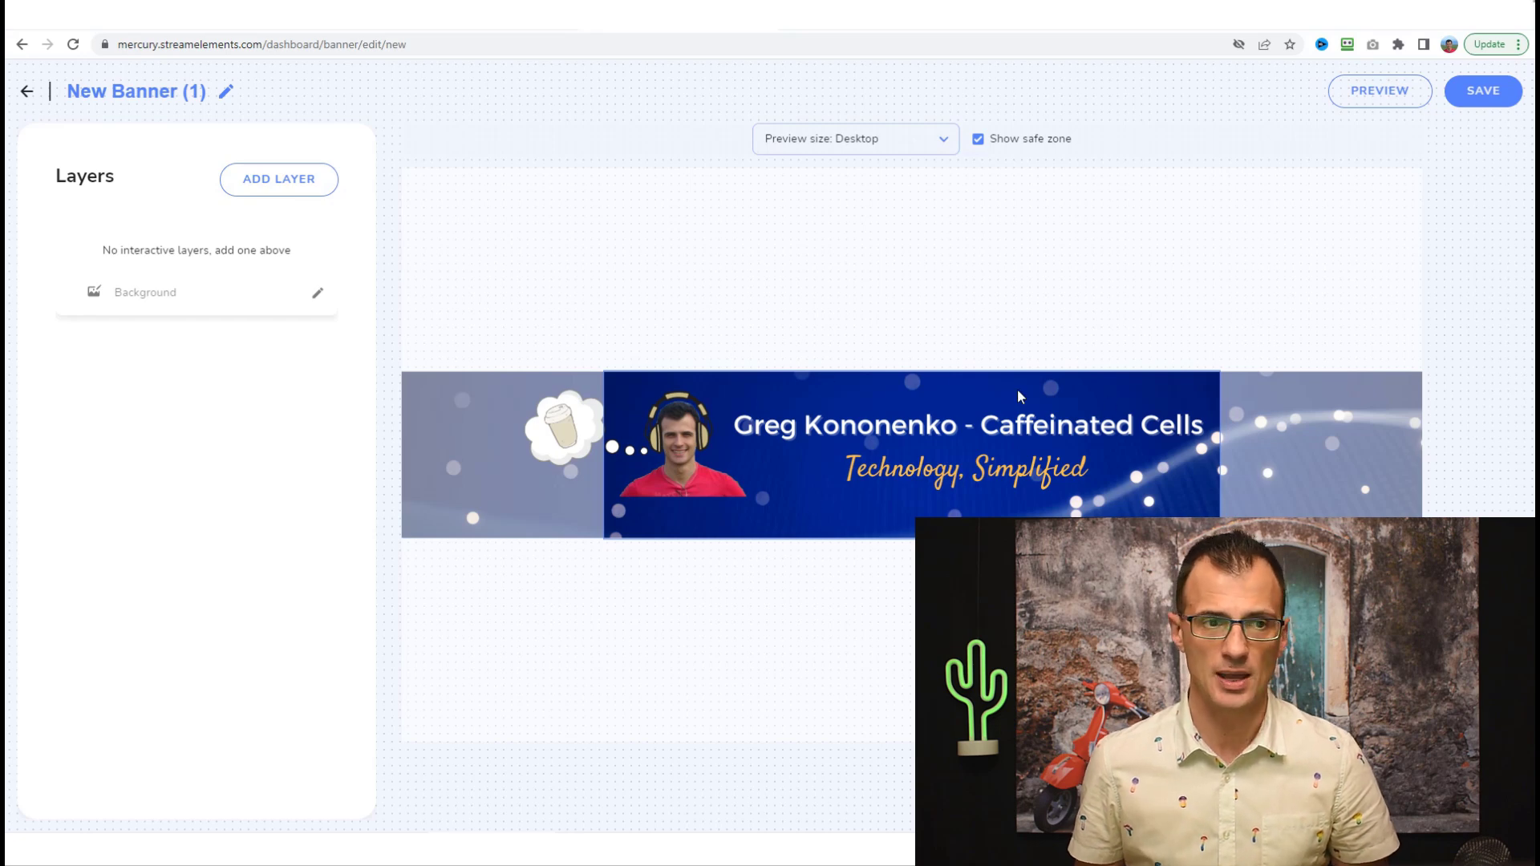
pyautogui.click(278, 189)
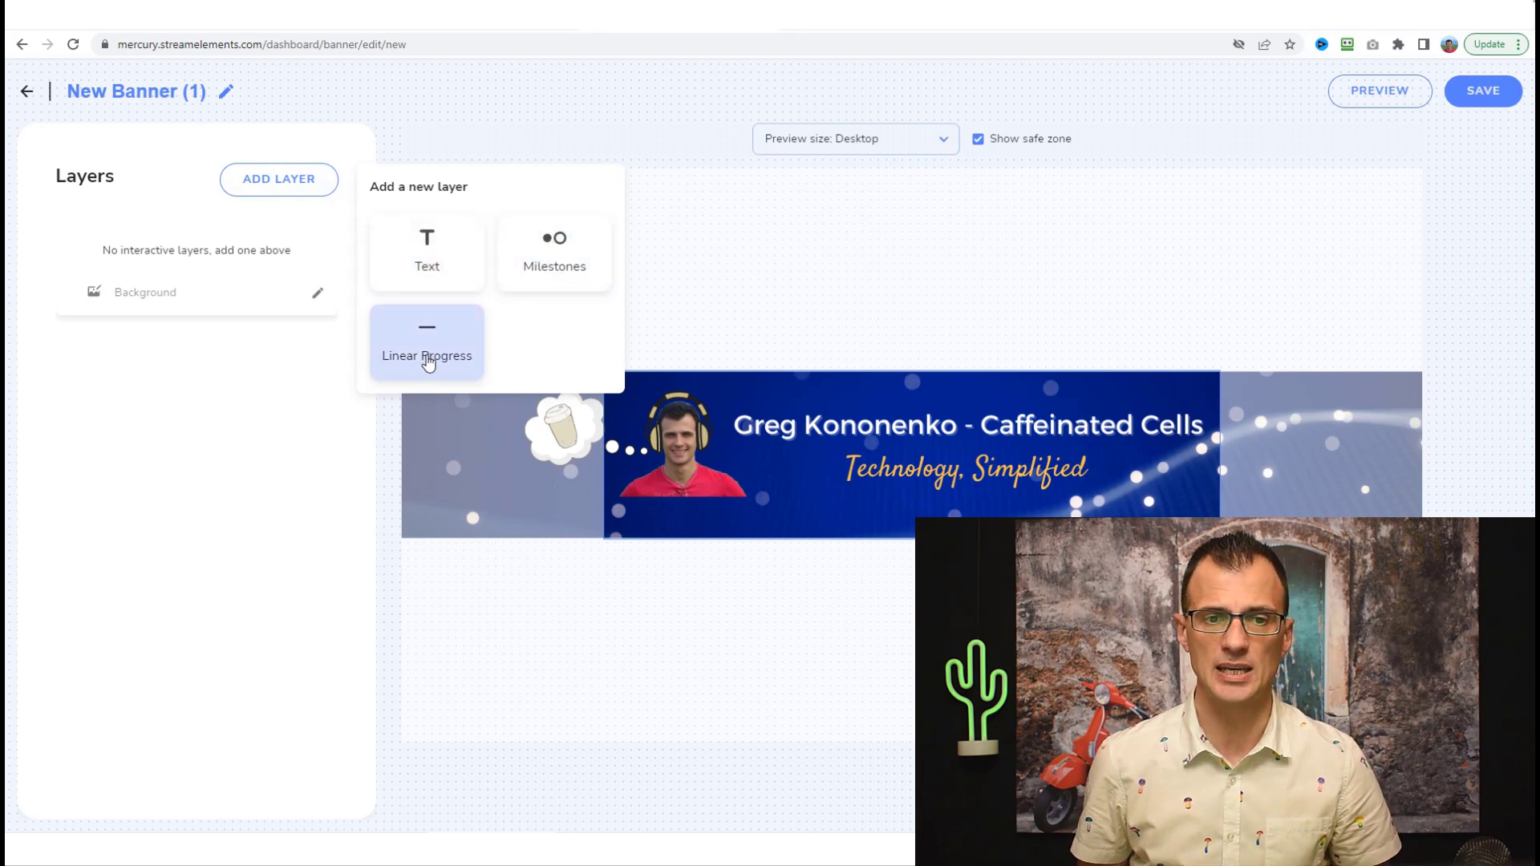
# Add a Milestones layer, then move and shrink the bar to sit below the subtitle.
pyautogui.click(549, 270)
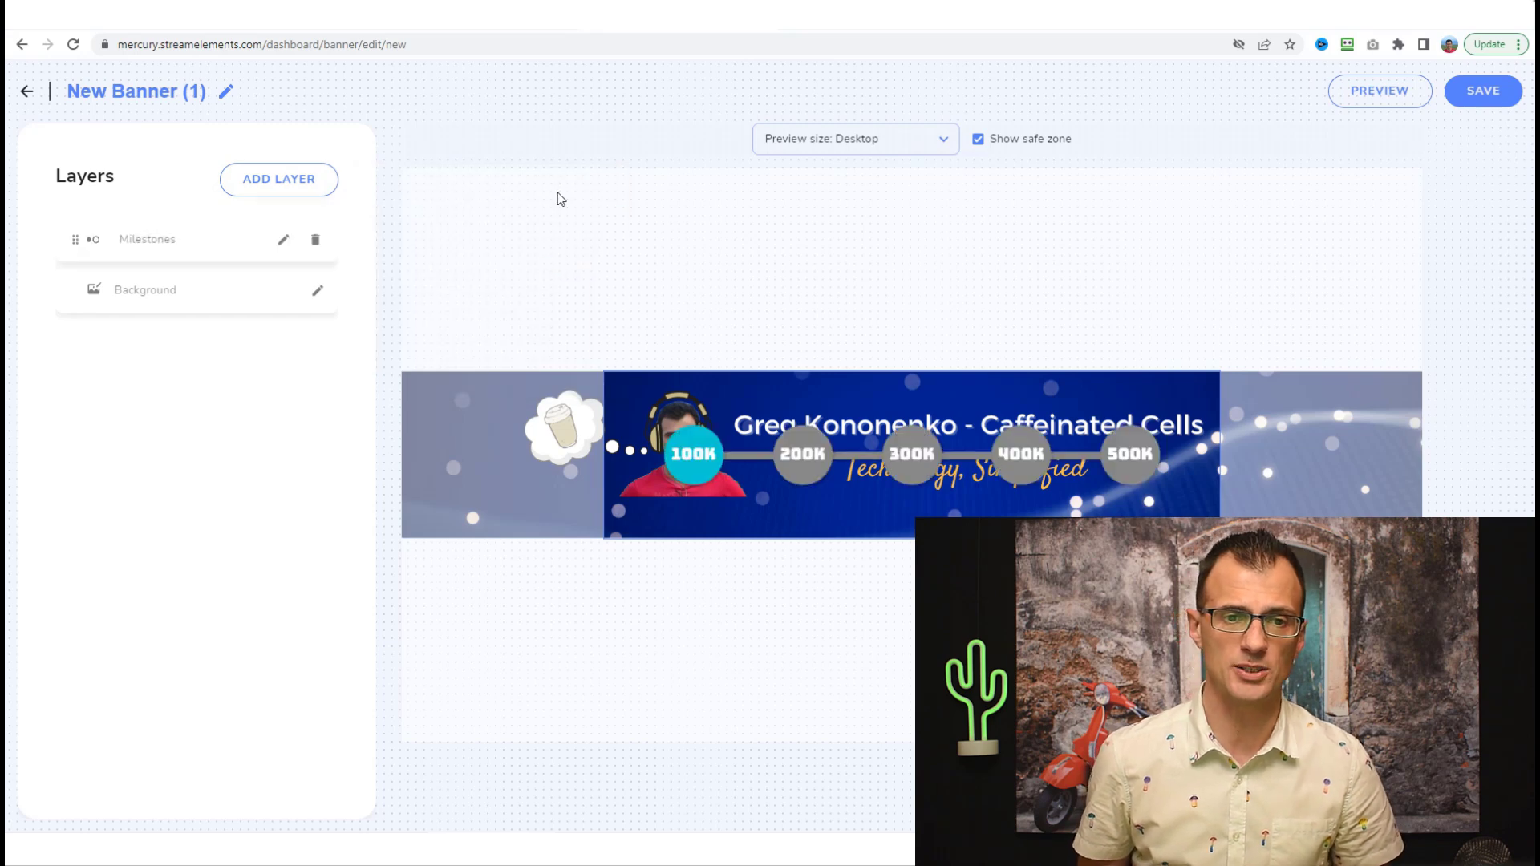
pyautogui.click(909, 459)
pyautogui.moveTo(910, 460); pyautogui.dragTo(921, 503)
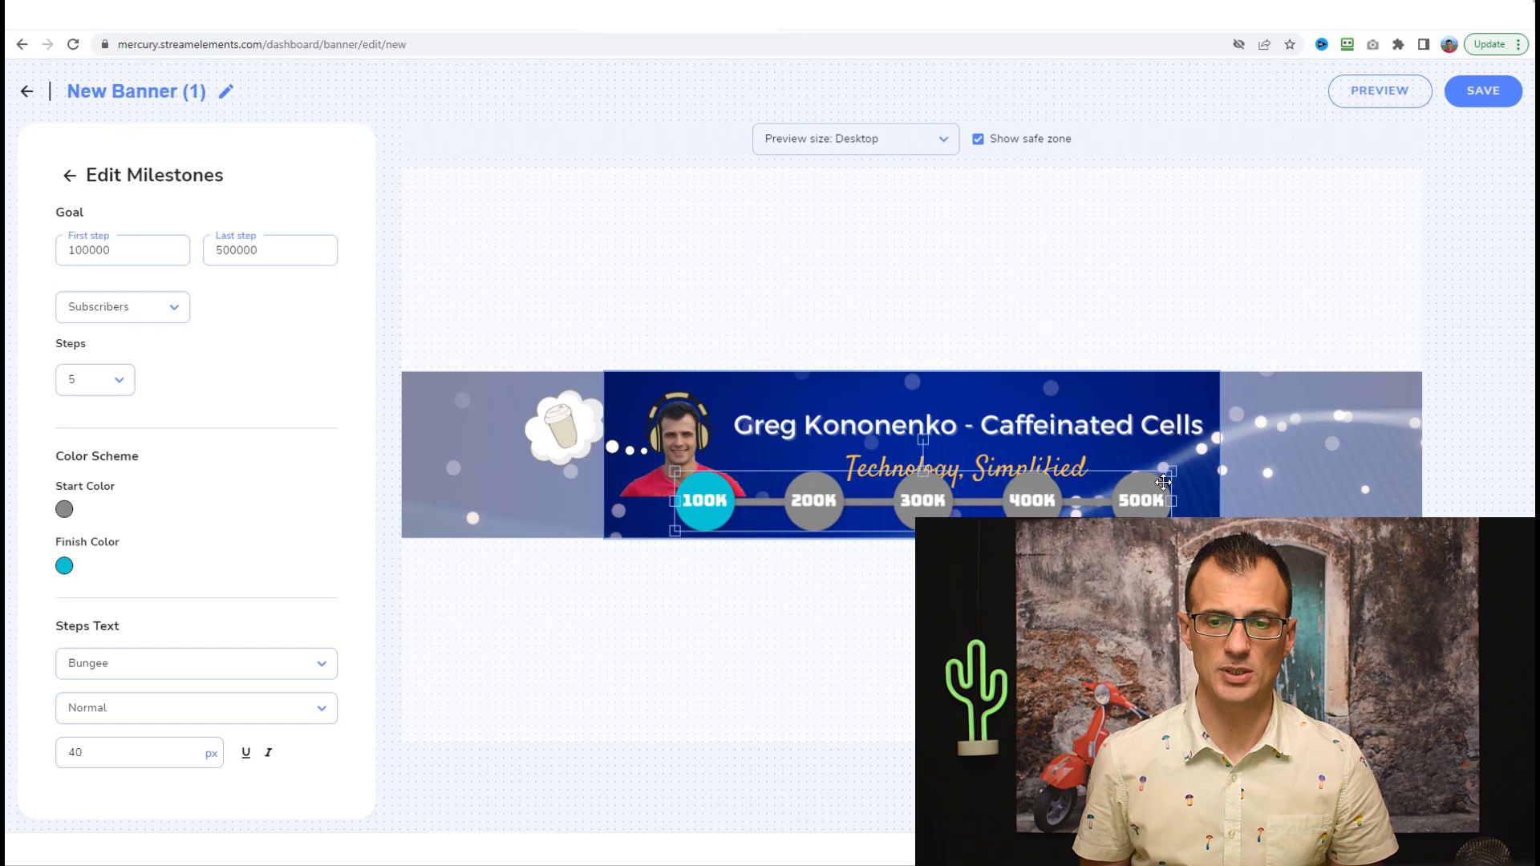
pyautogui.moveTo(1162, 475); pyautogui.dragTo(1051, 485)
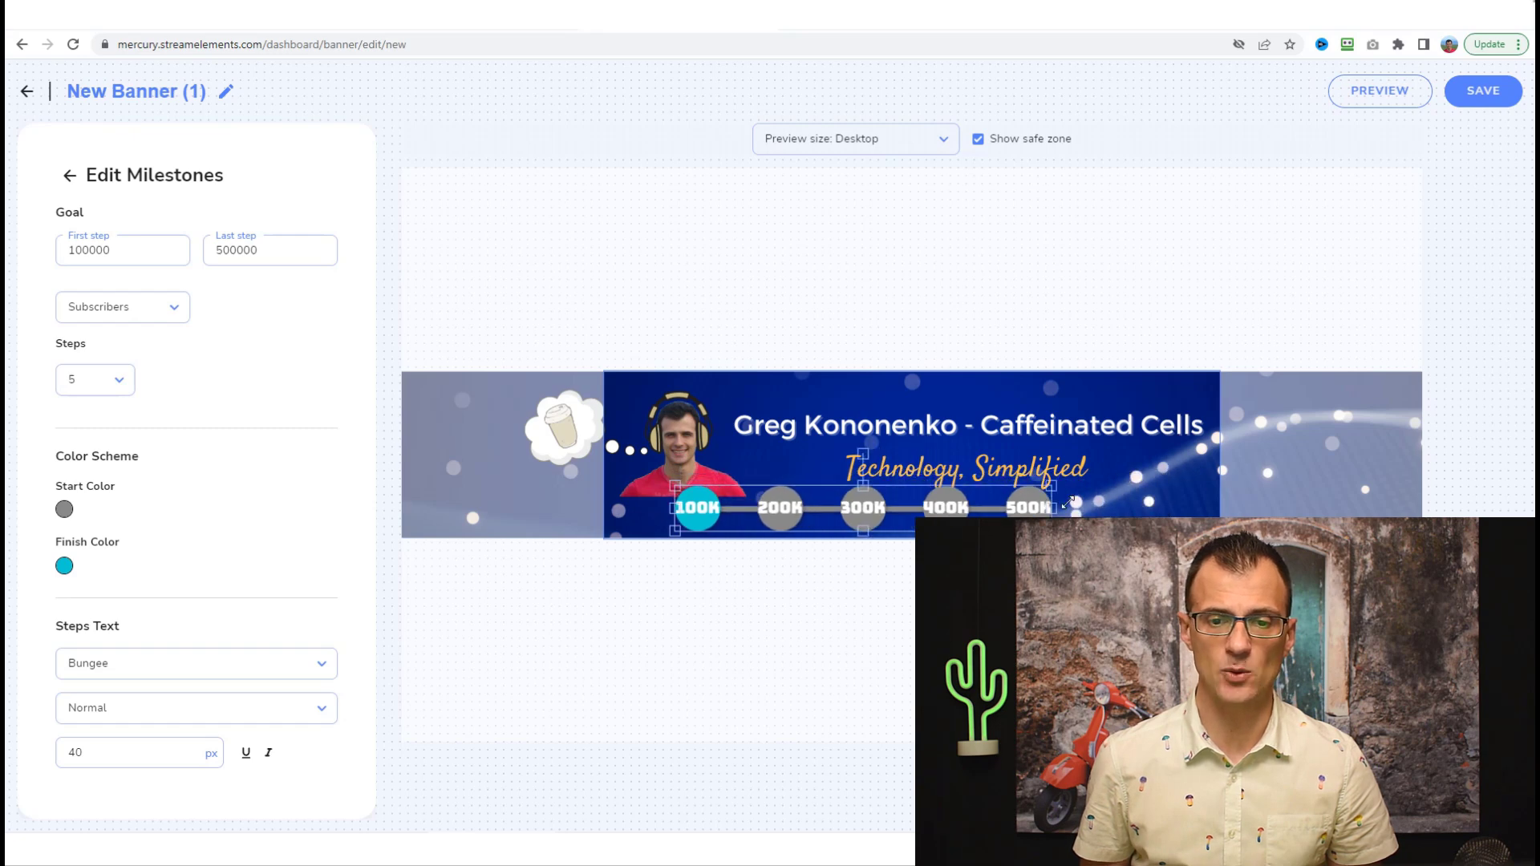
pyautogui.moveTo(950, 507); pyautogui.dragTo(1018, 506)
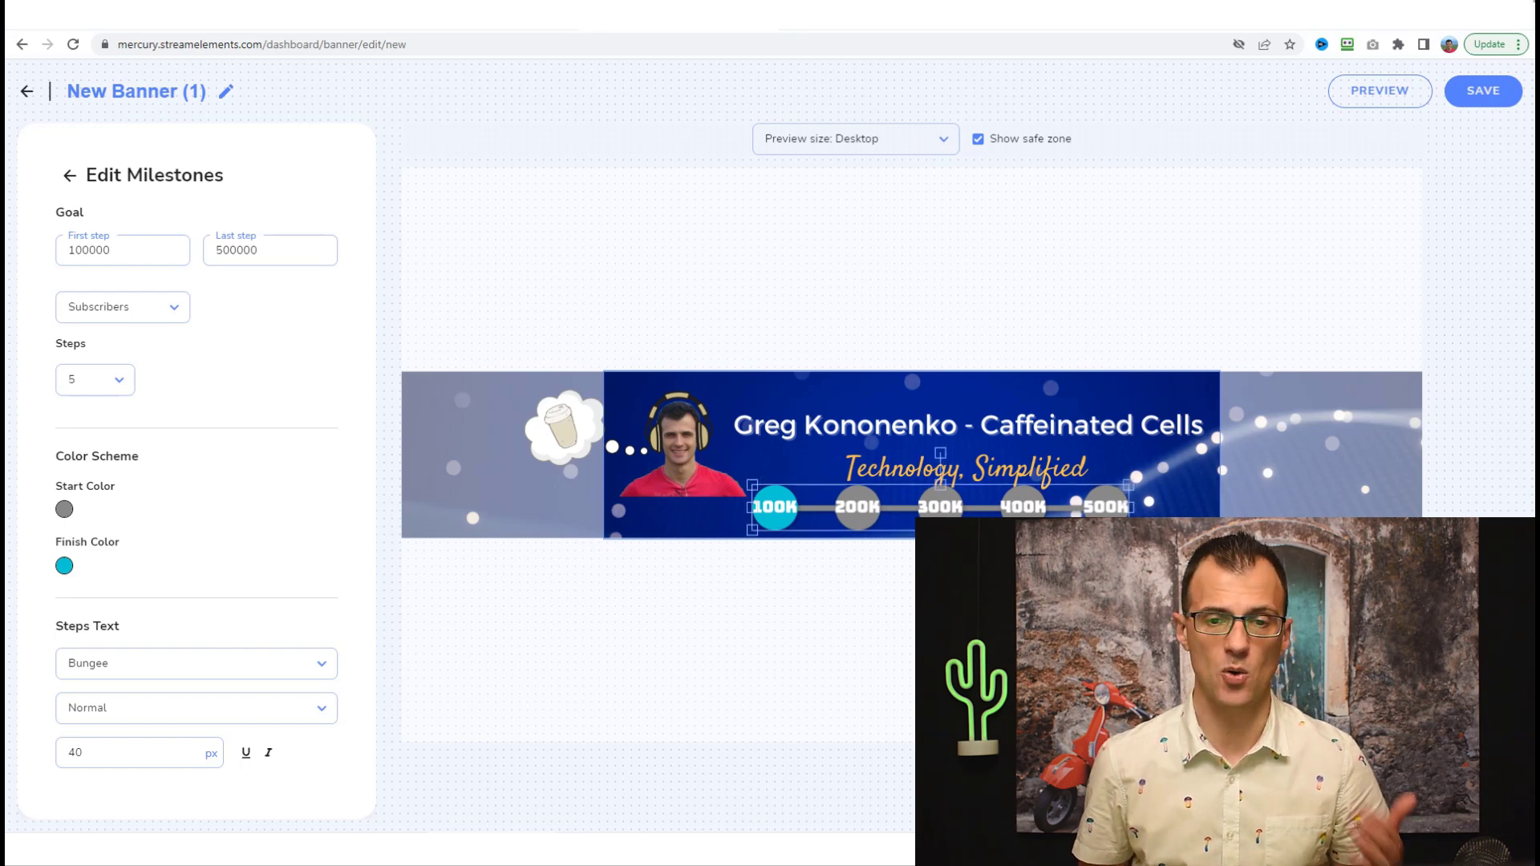
# Set the milestones' first step to 5000 and last step to 20000.
pyautogui.click(128, 250)
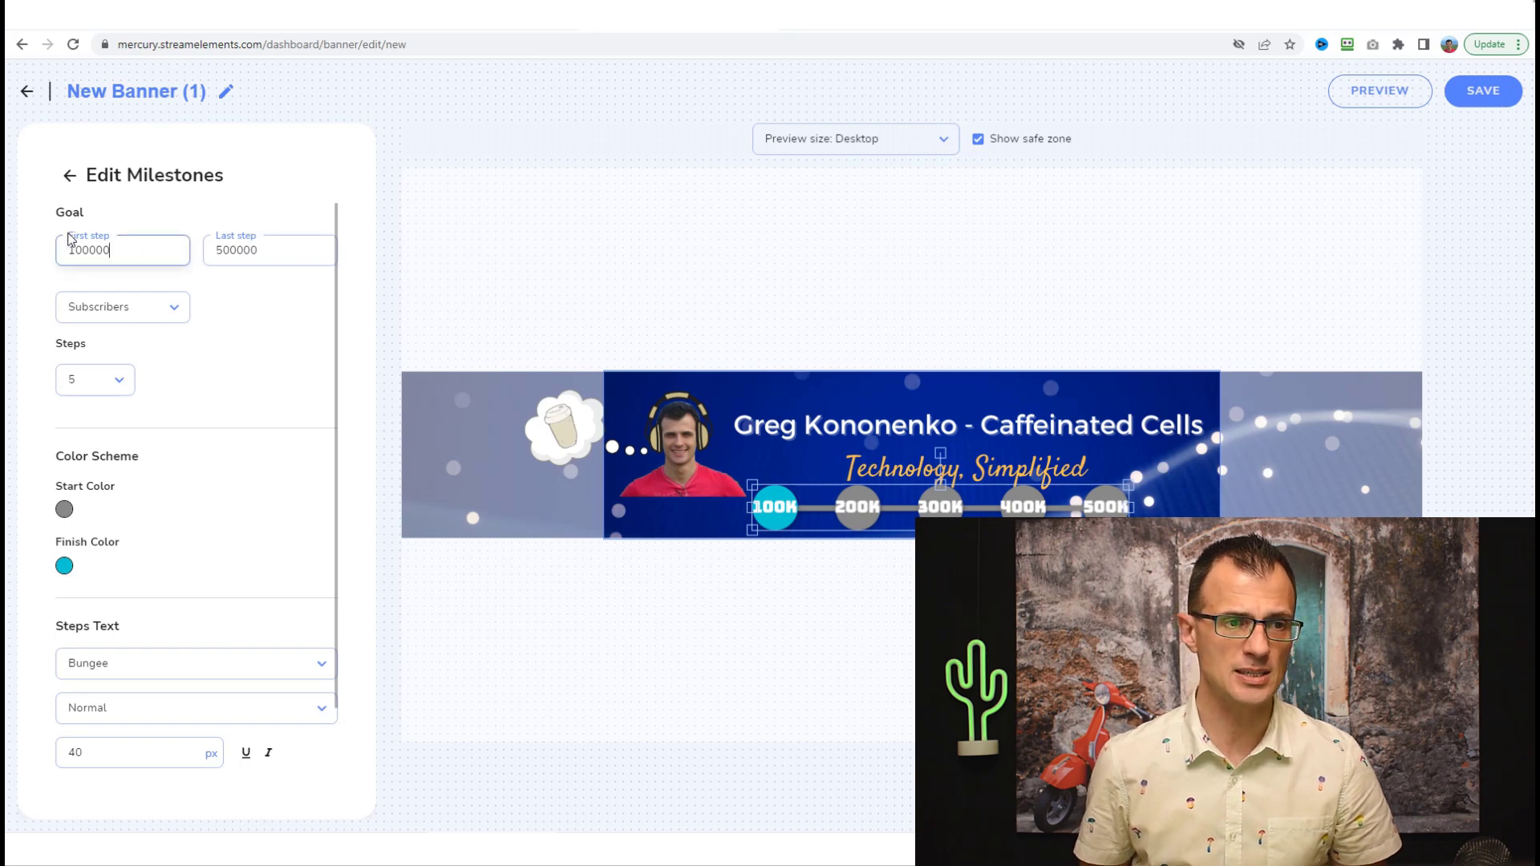
pyautogui.press('Tab')
pyautogui.write('400000')
pyautogui.doubleClick(148, 250)
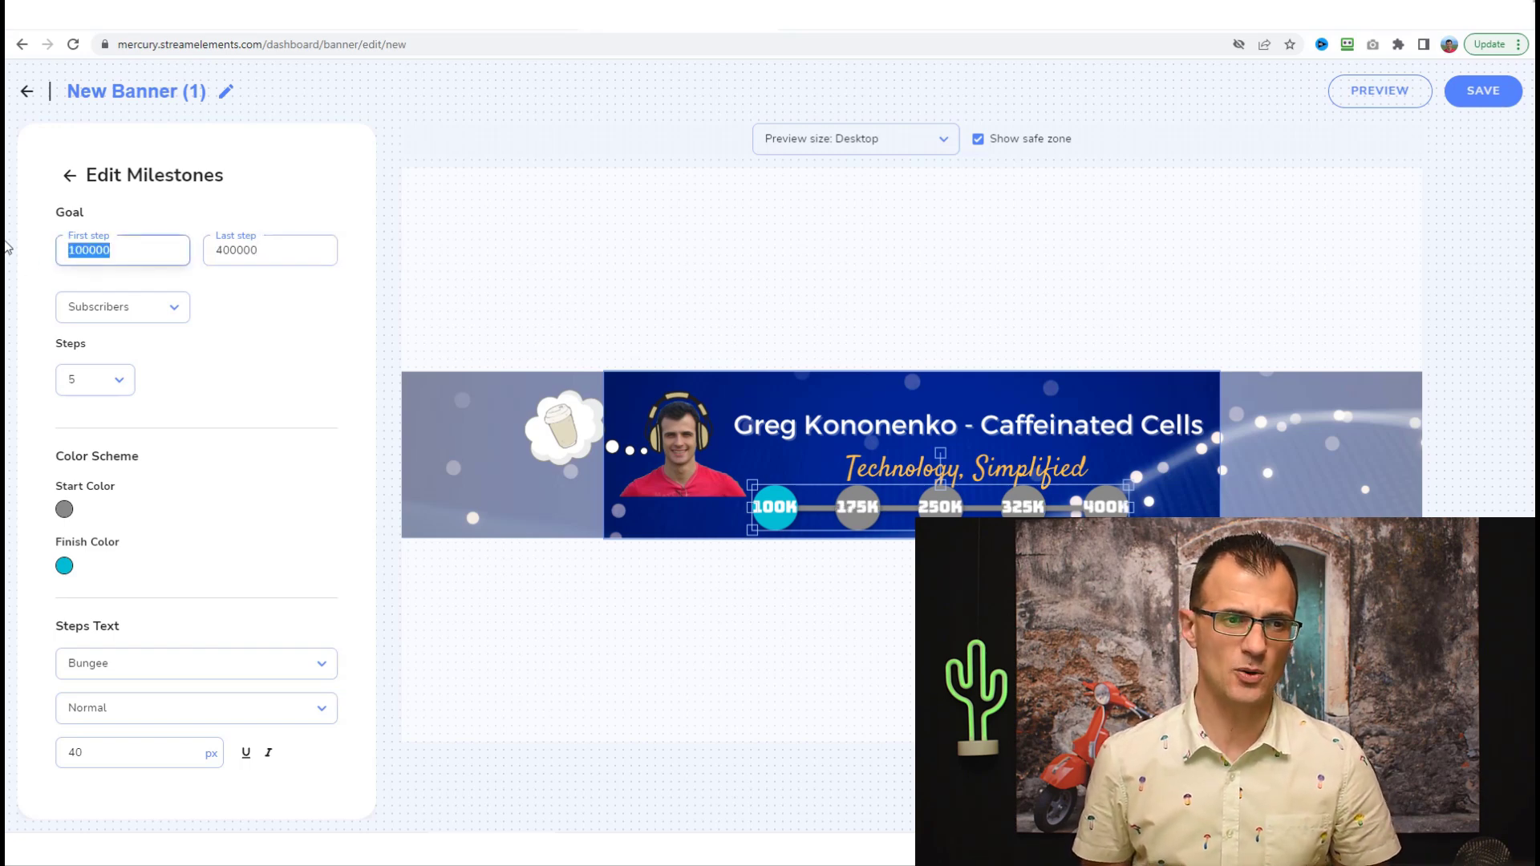
pyautogui.write('5')
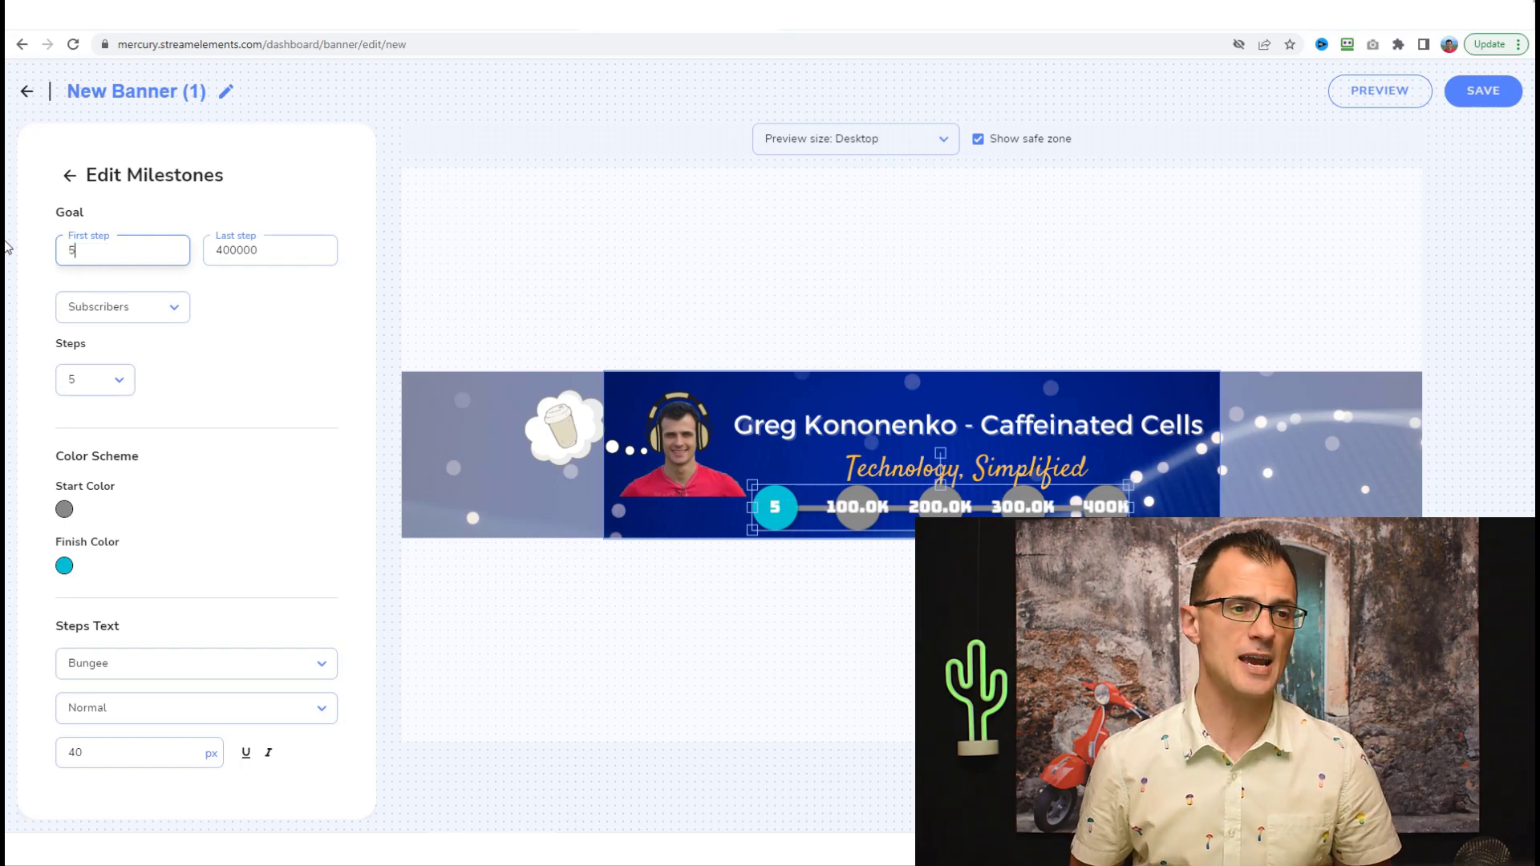
pyautogui.write('000')
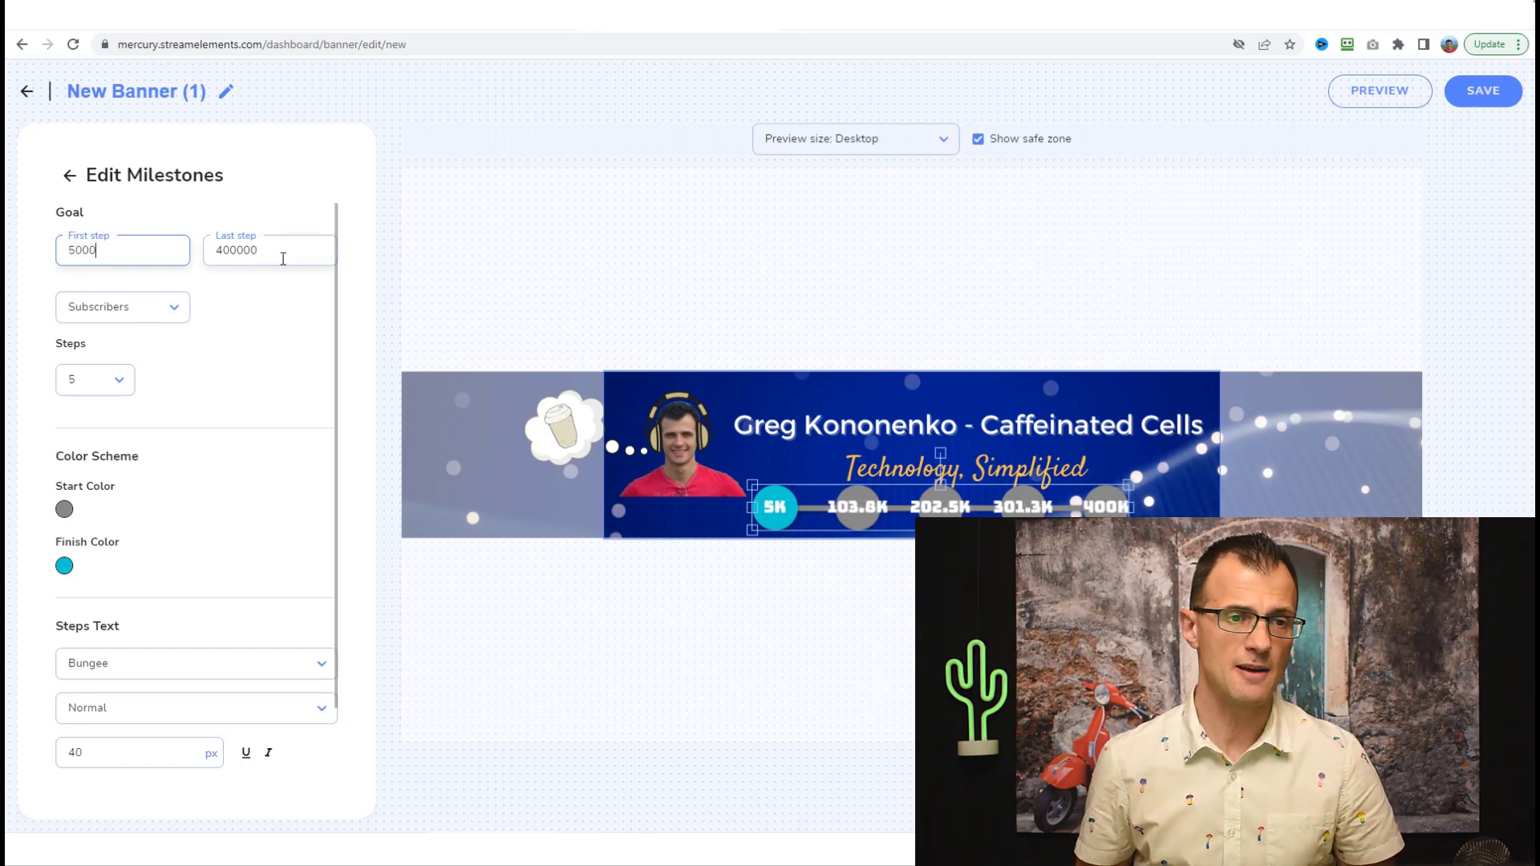
pyautogui.press('Tab')
pyautogui.write('20')
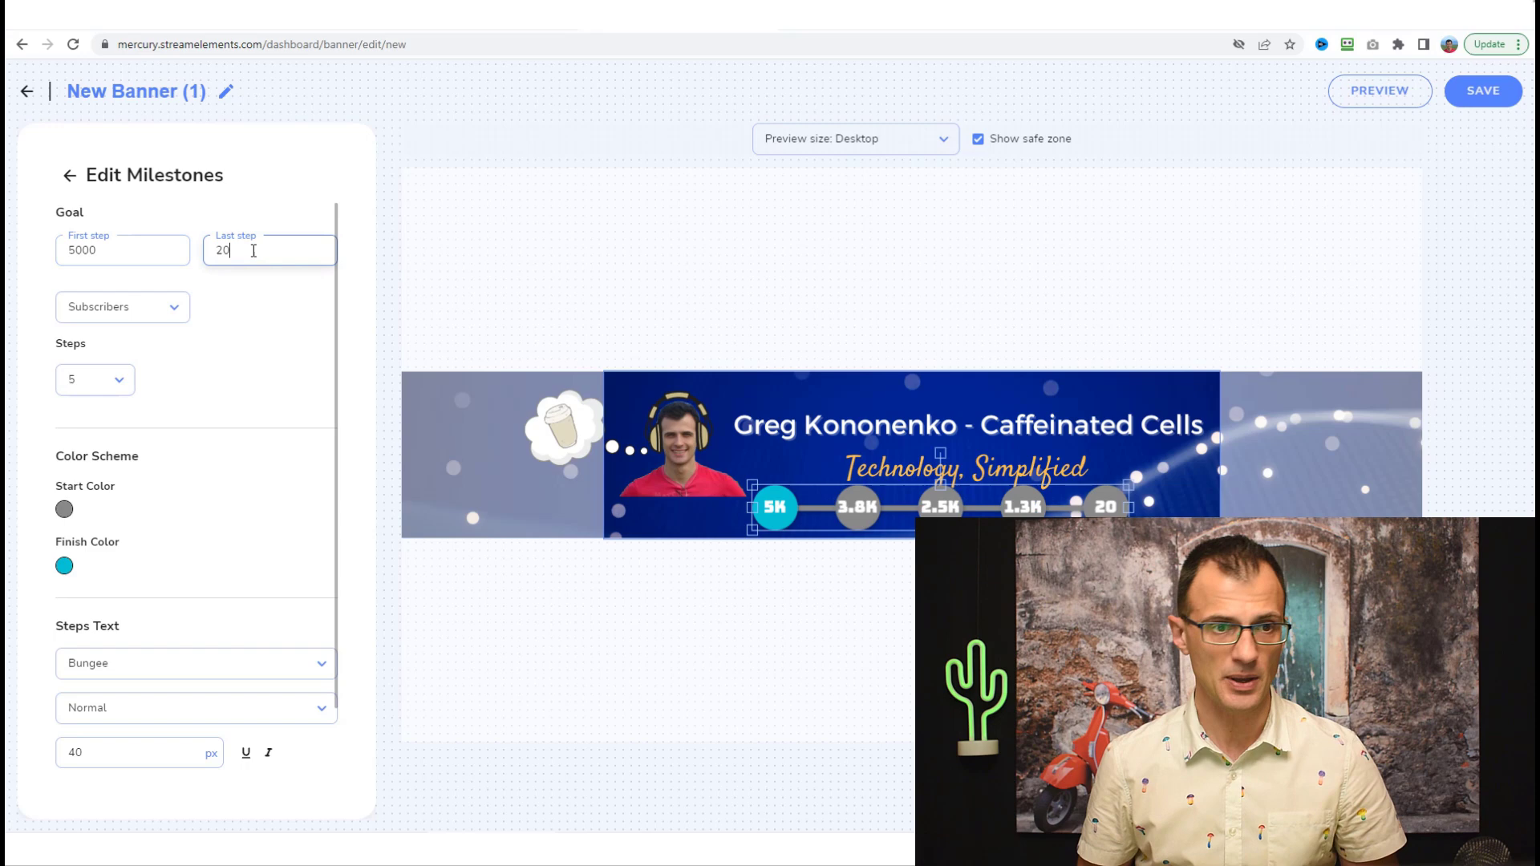
pyautogui.write('000')
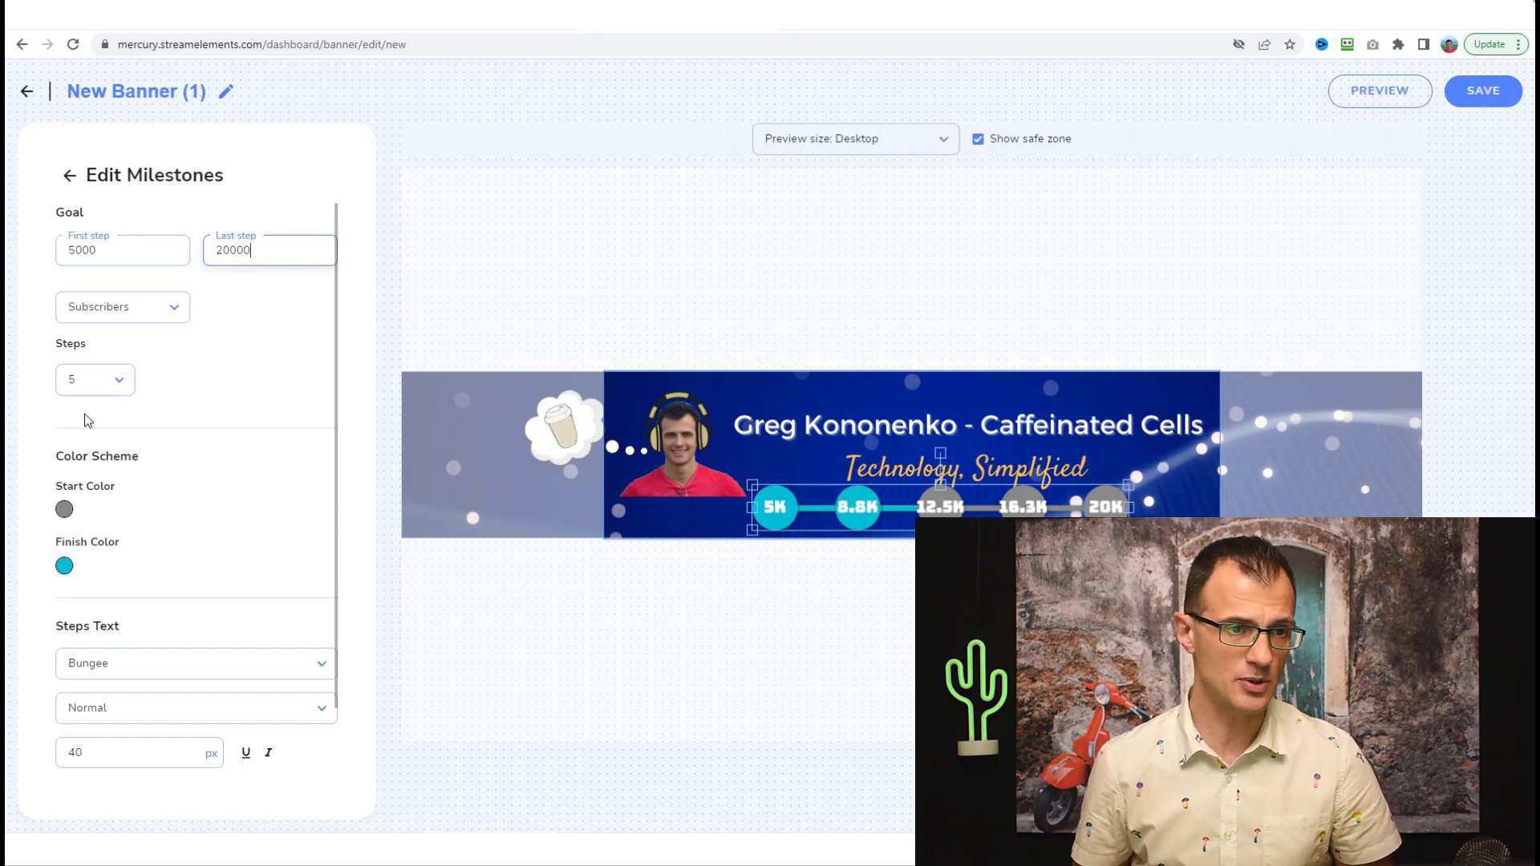
# Set the milestones to 4 steps, nudging the bar slightly right.
pyautogui.click(118, 388)
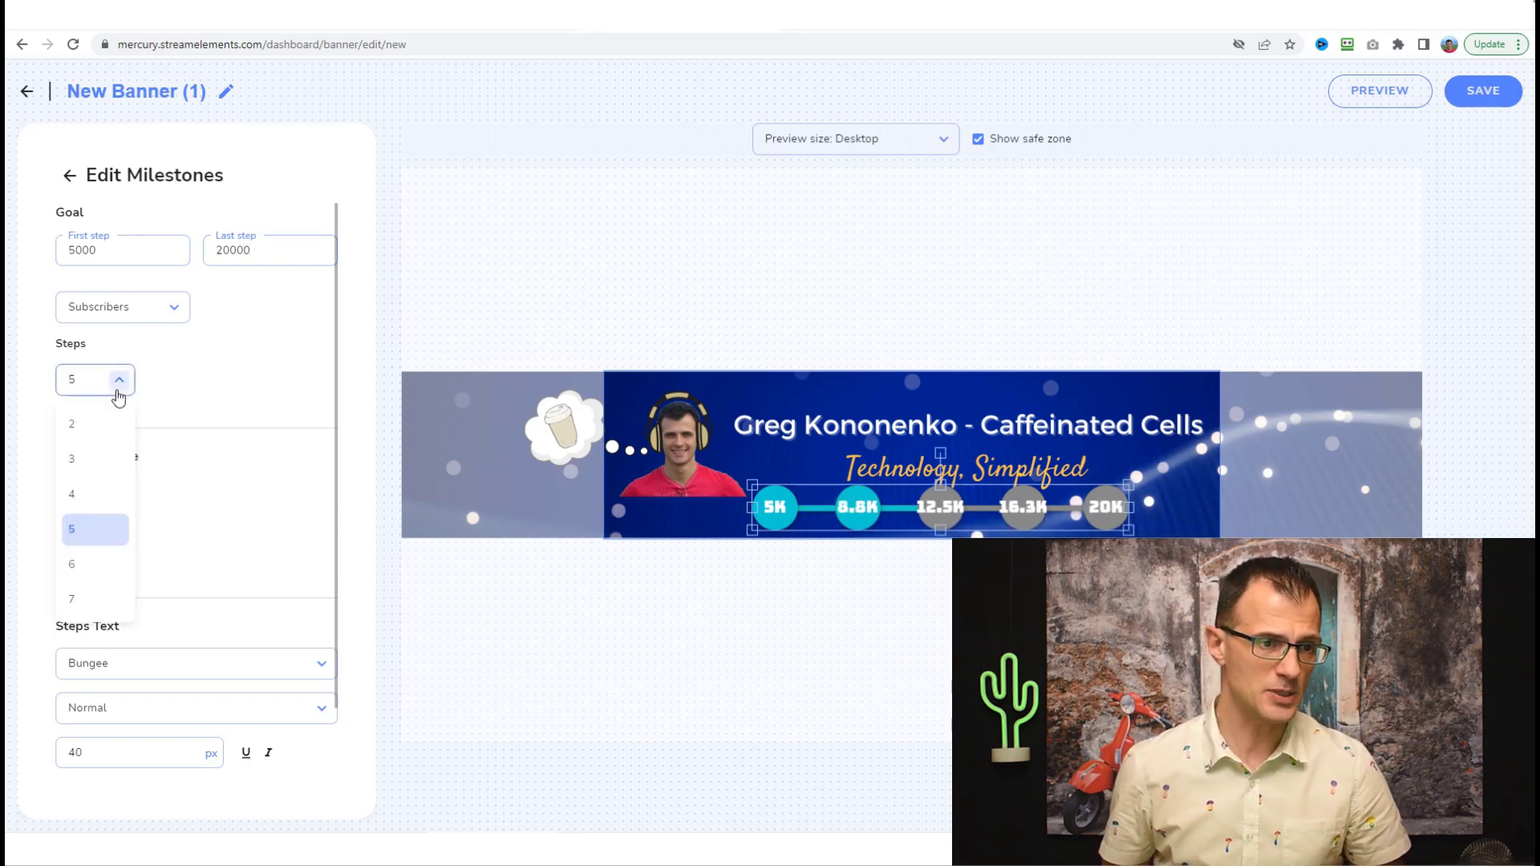
pyautogui.click(101, 459)
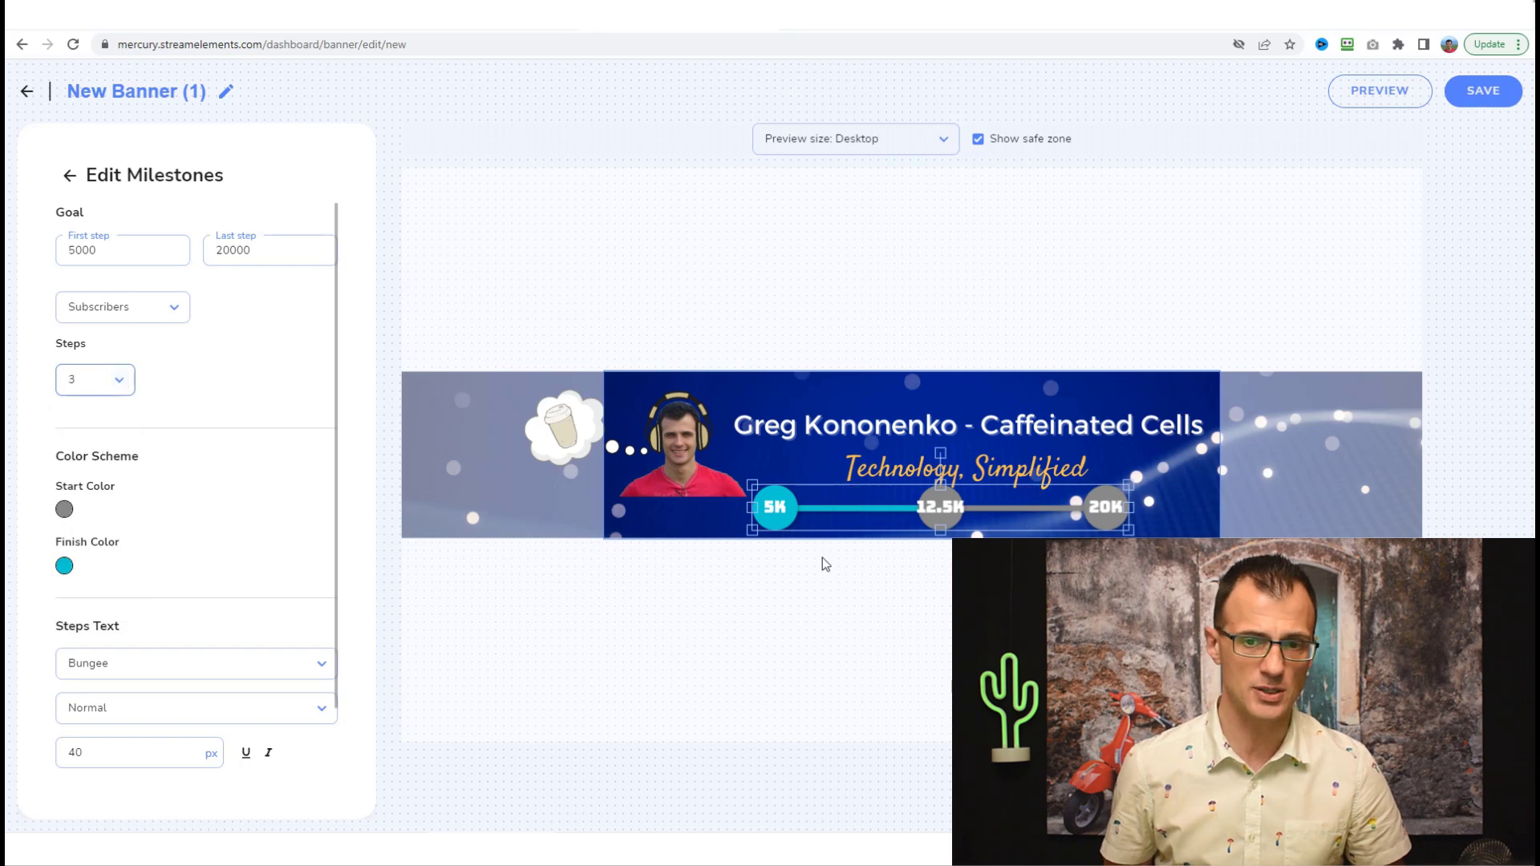
pyautogui.moveTo(876, 503); pyautogui.dragTo(908, 499)
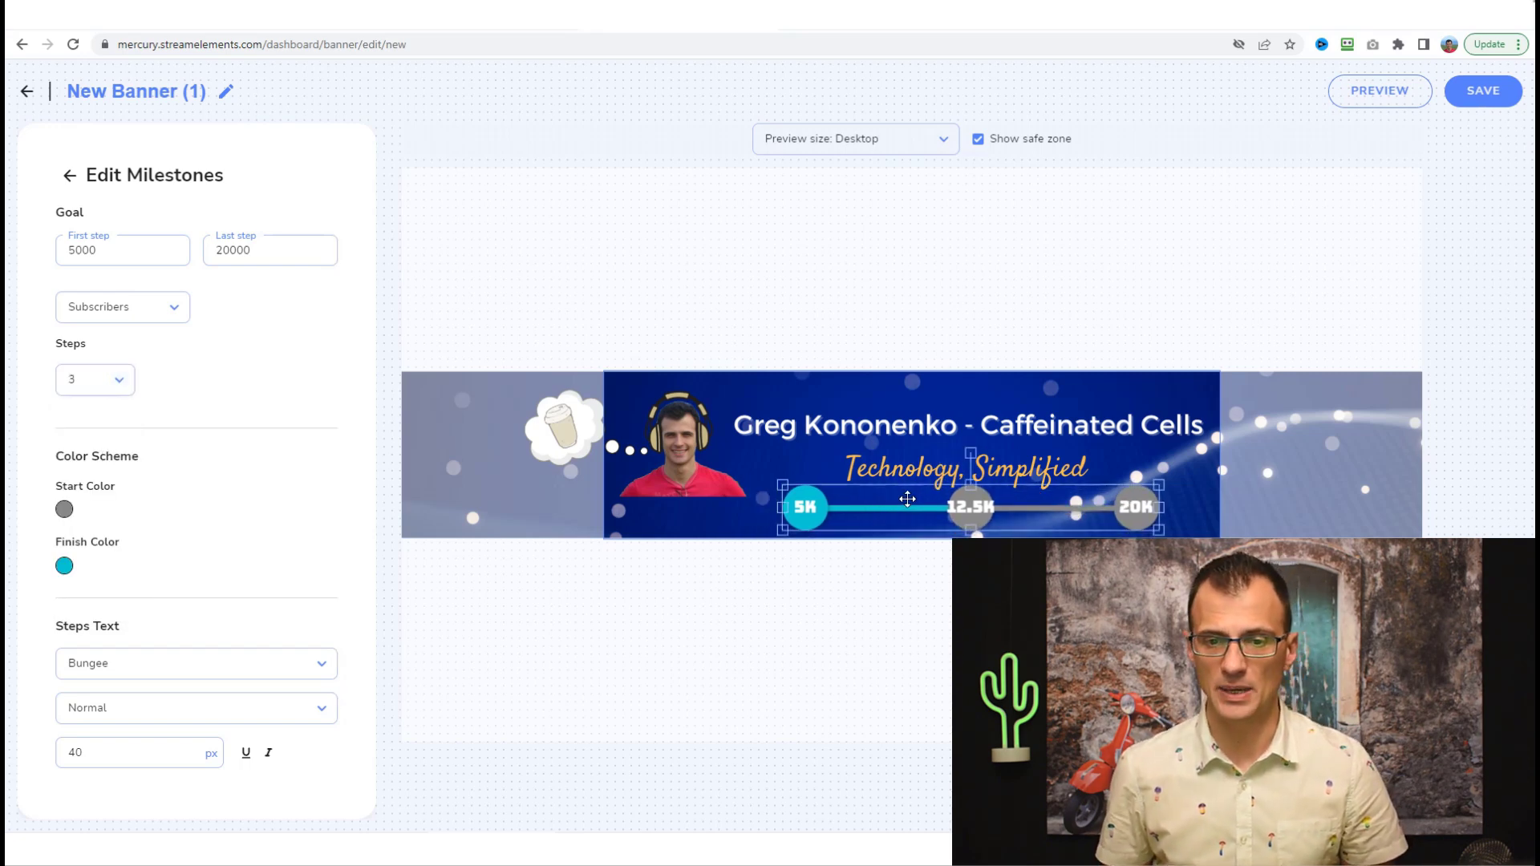
pyautogui.click(119, 381)
pyautogui.click(94, 493)
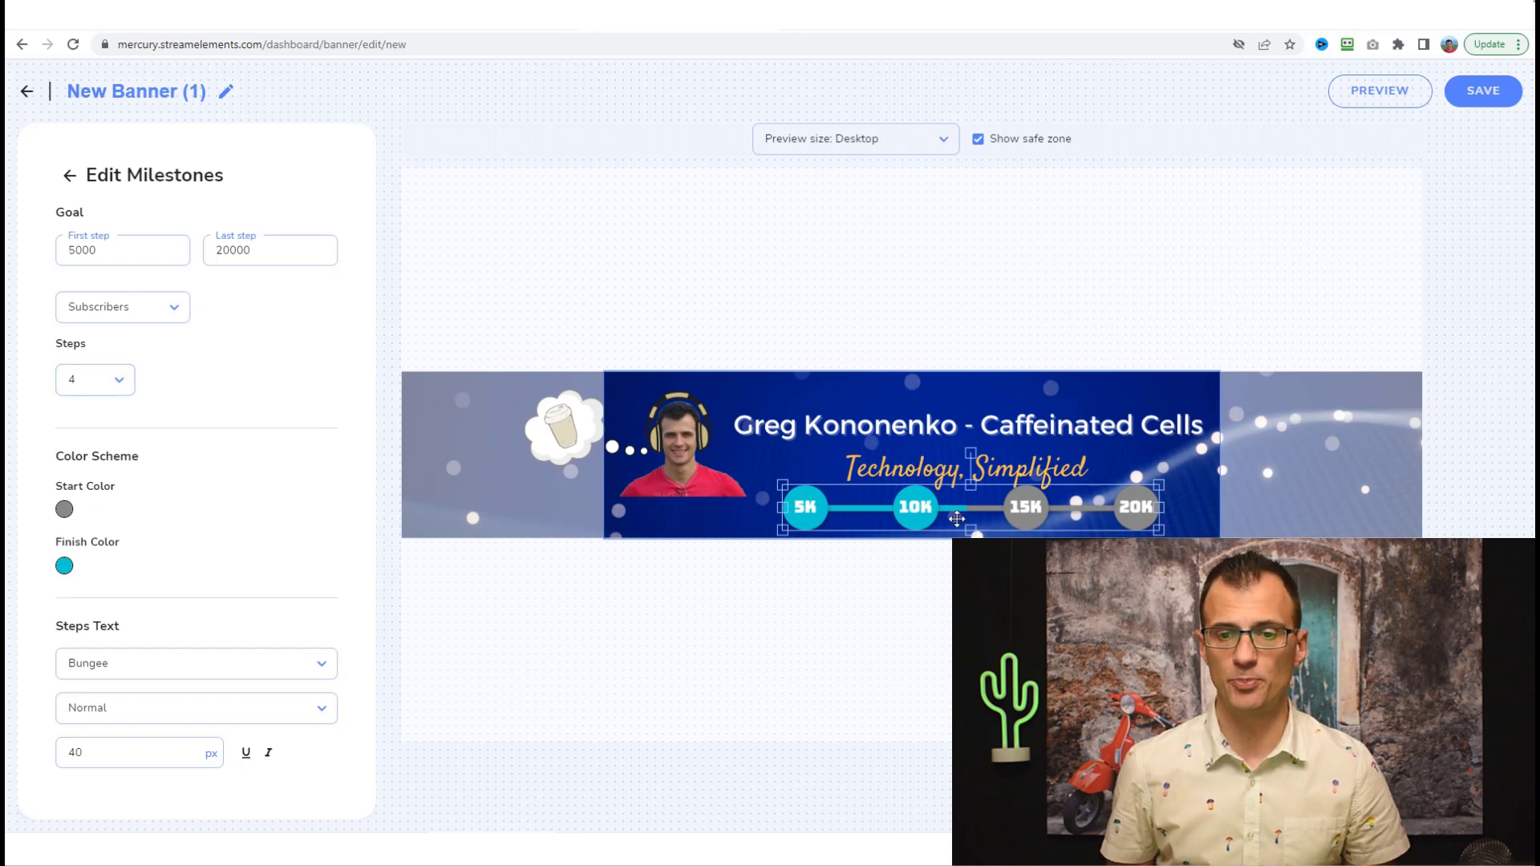
pyautogui.scroll(-2, 241, 530)
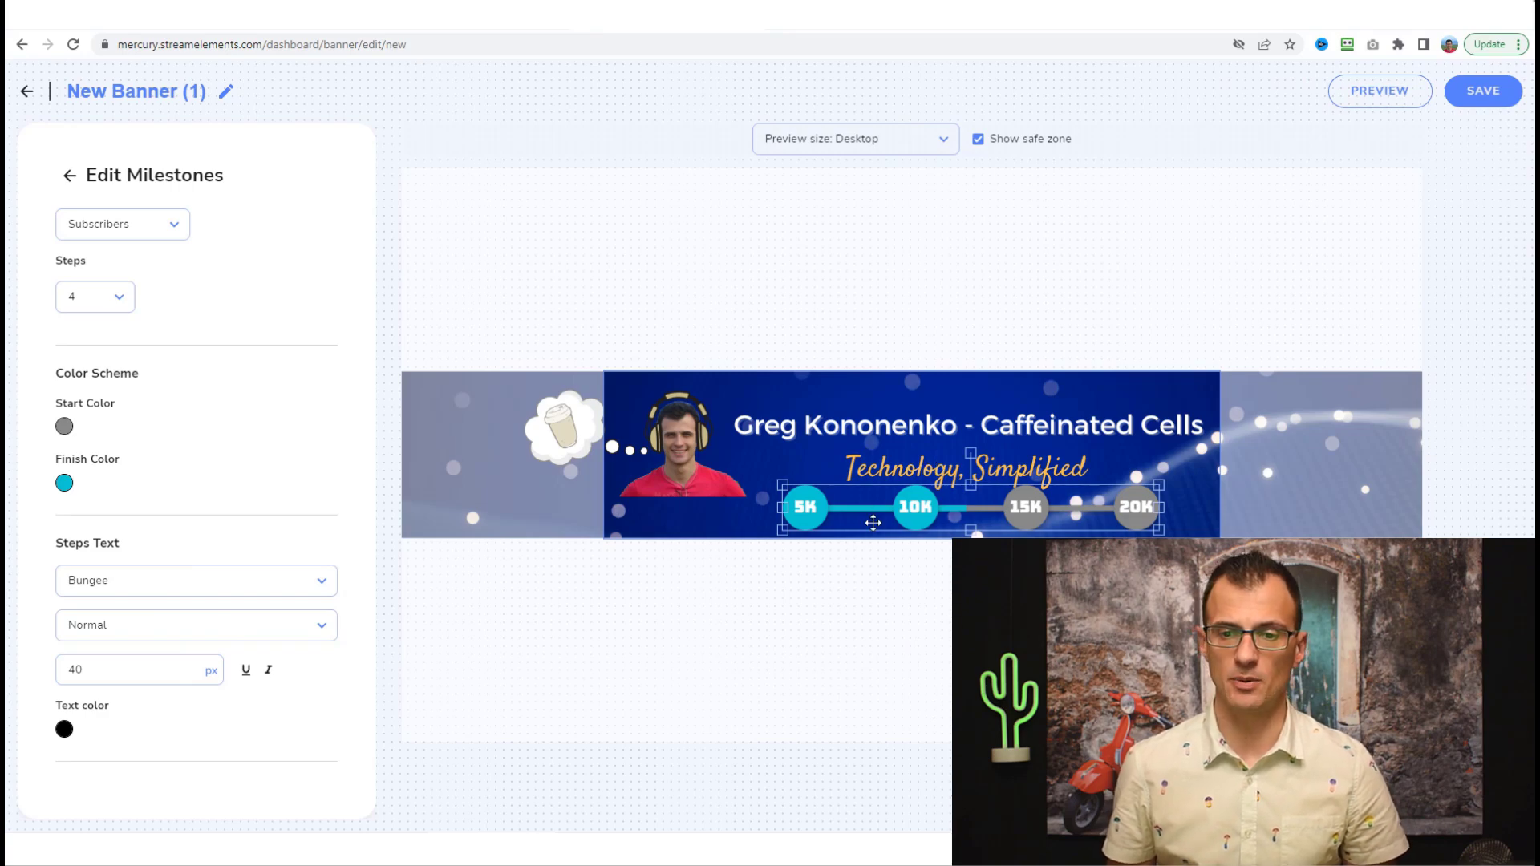
# In Canva, delete the 'Technology, Simplified' subtitle and add a new heading to the banner.
pyautogui.click(1193, 32)
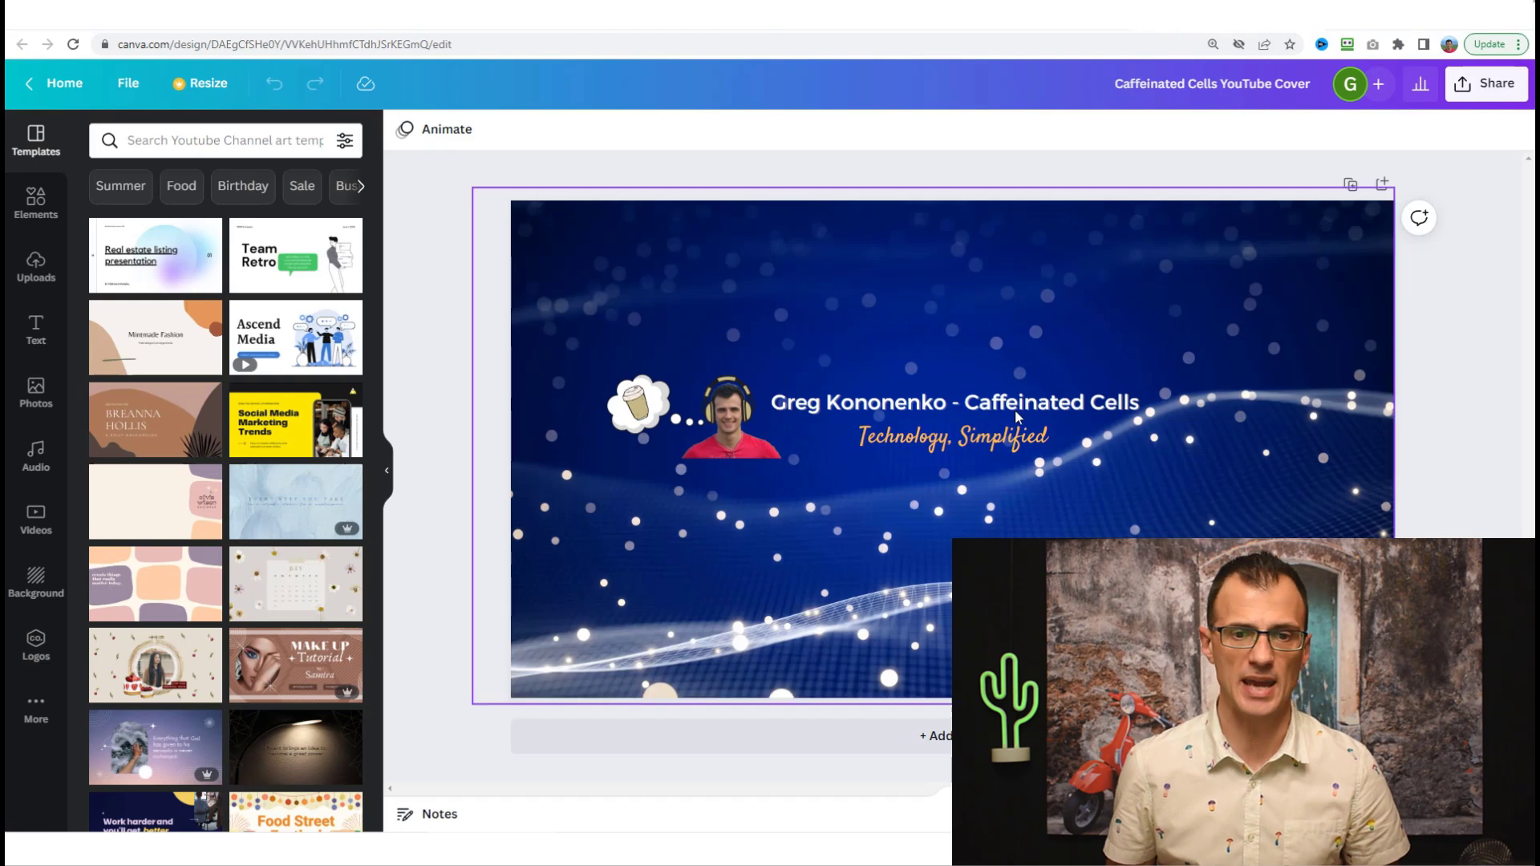
pyautogui.click(1042, 454)
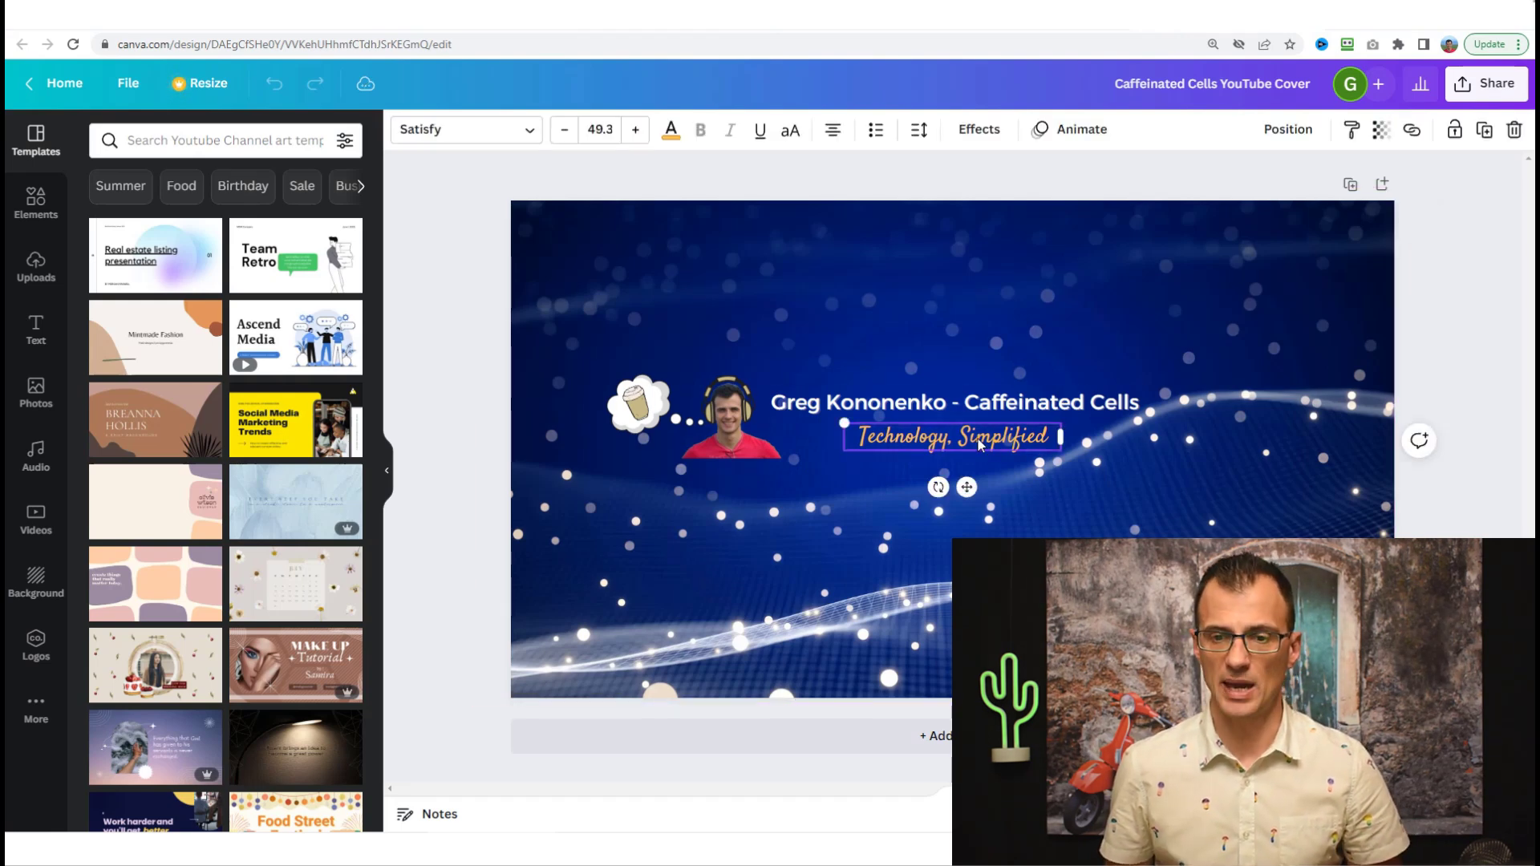
pyautogui.press('Delete')
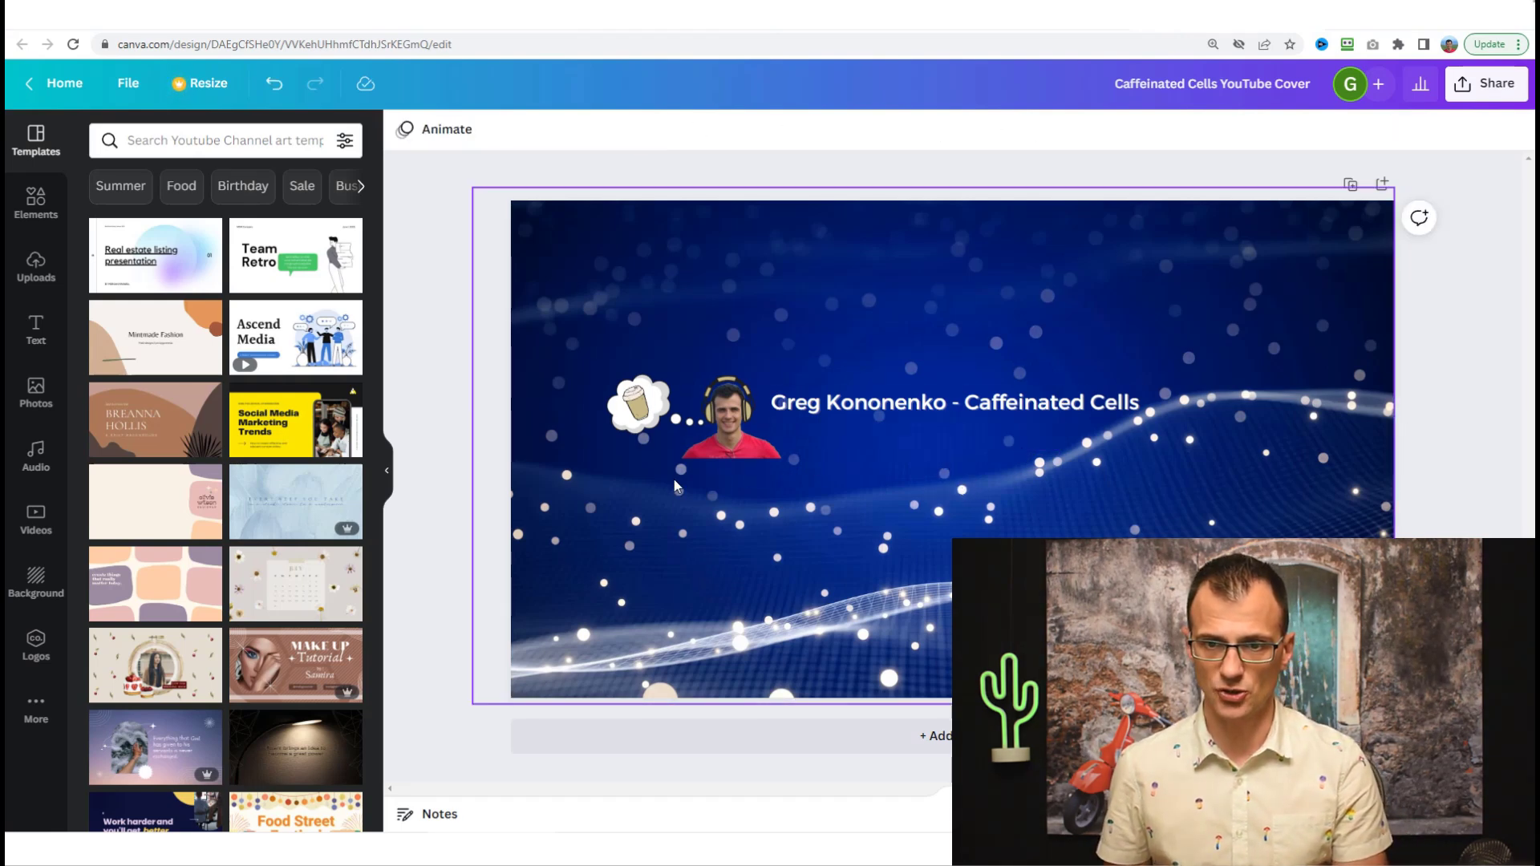
pyautogui.click(36, 329)
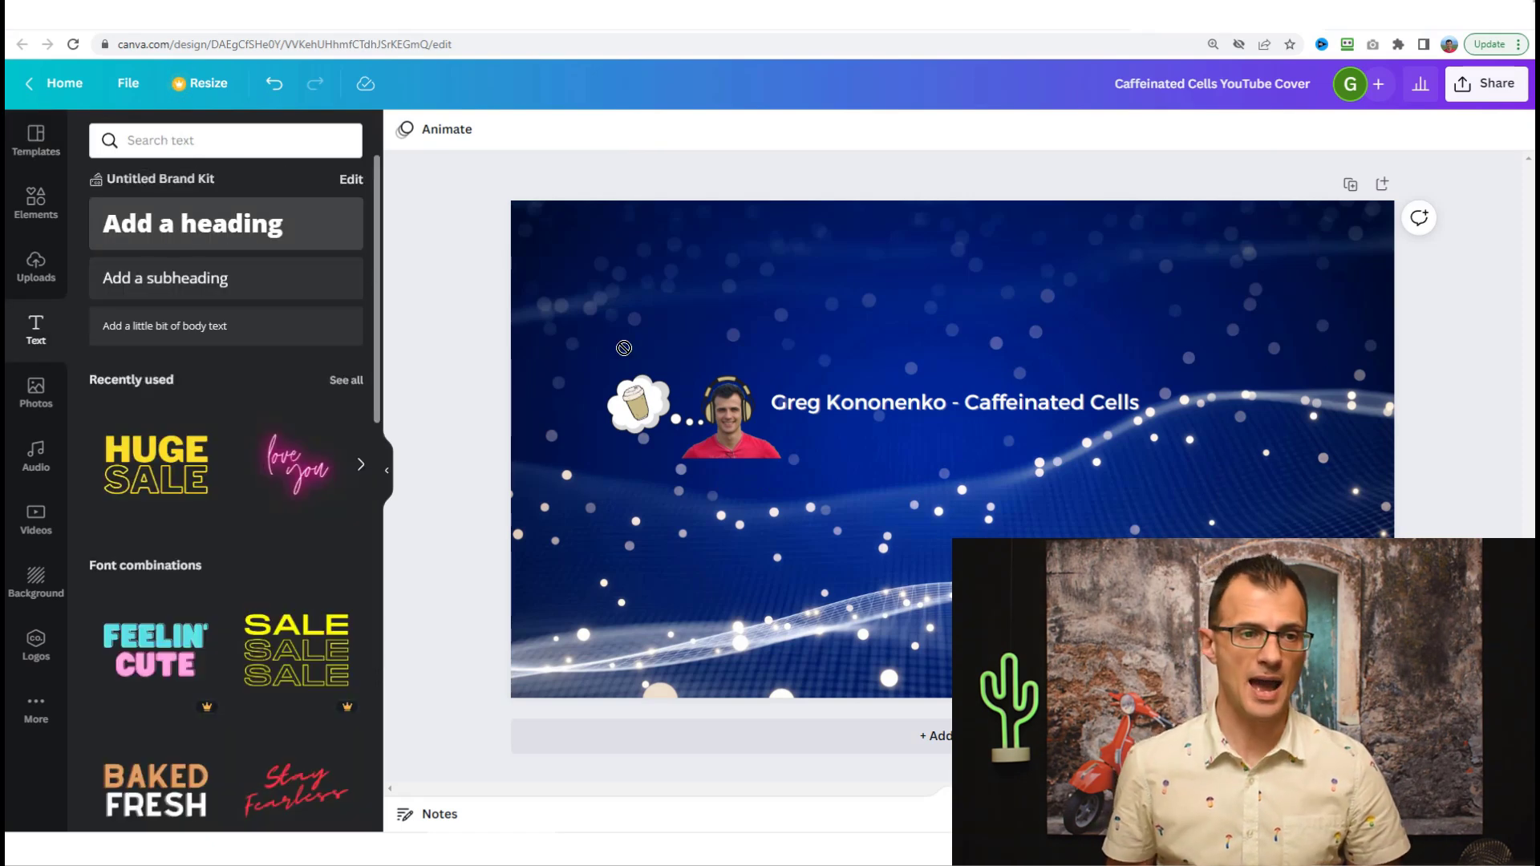
pyautogui.moveTo(188, 229); pyautogui.dragTo(866, 440)
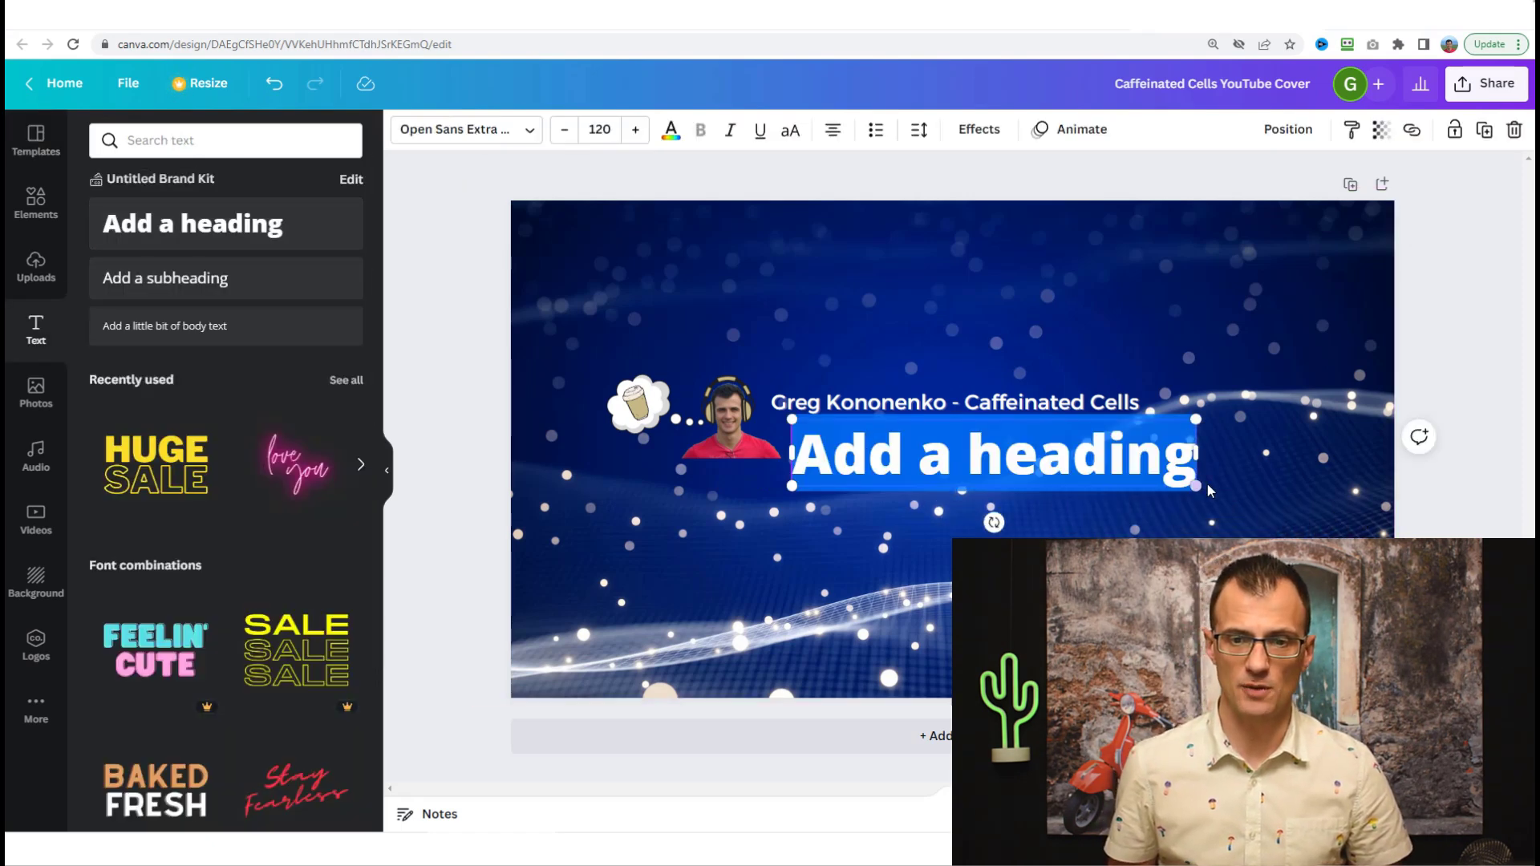
# Make the heading read 'Let's Hit 20k Subs!', fit it under the title, and nudge the milestones bar.
pyautogui.doubleClick(1083, 454)
pyautogui.hotkey('ctrl', 'a')
pyautogui.write("Let's Hit 20k Subs!")
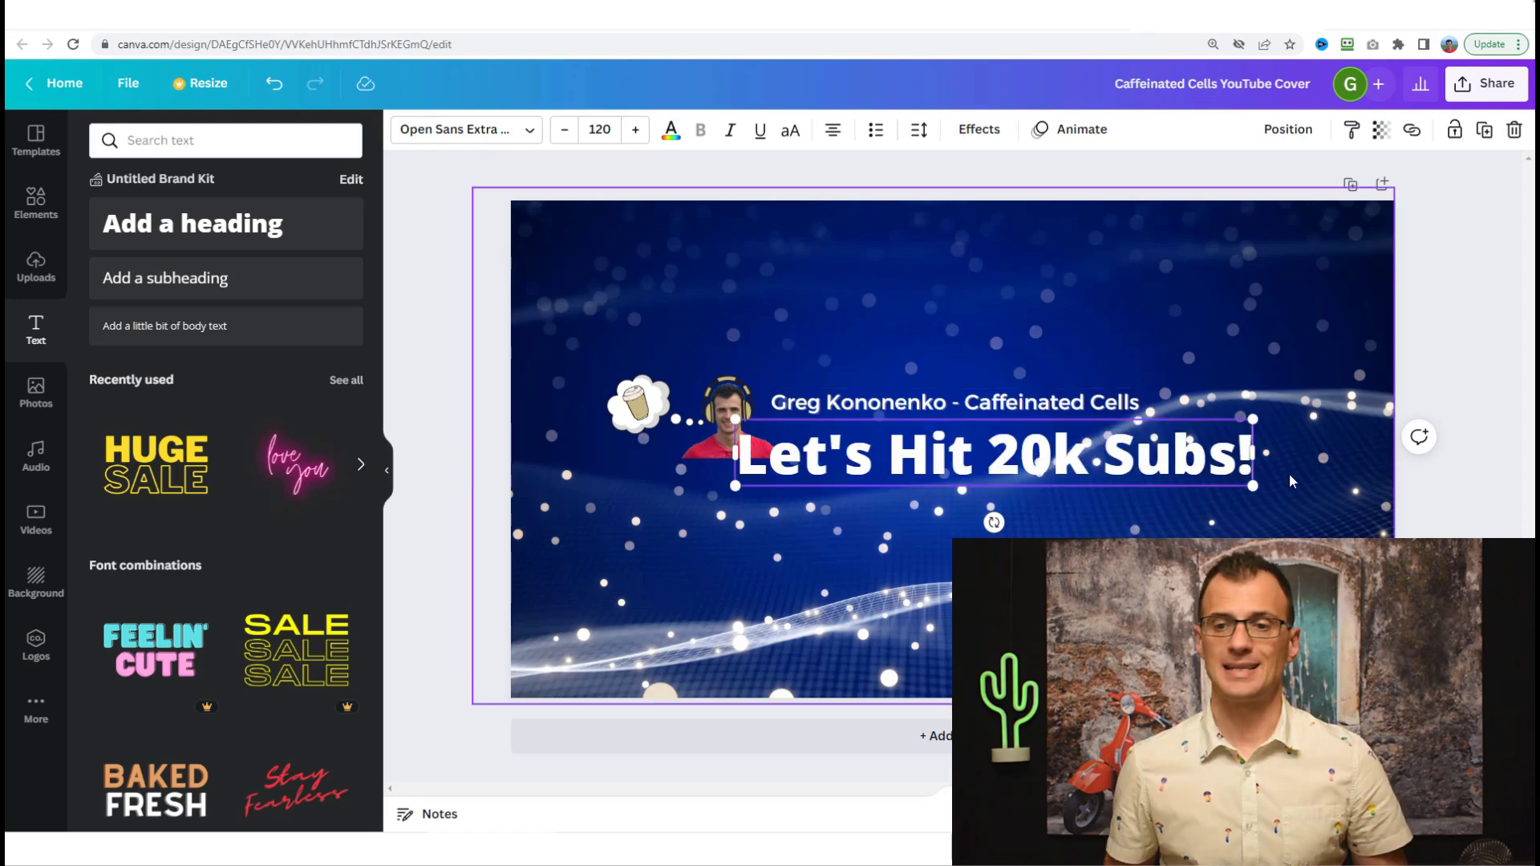
pyautogui.moveTo(1257, 491); pyautogui.dragTo(907, 421)
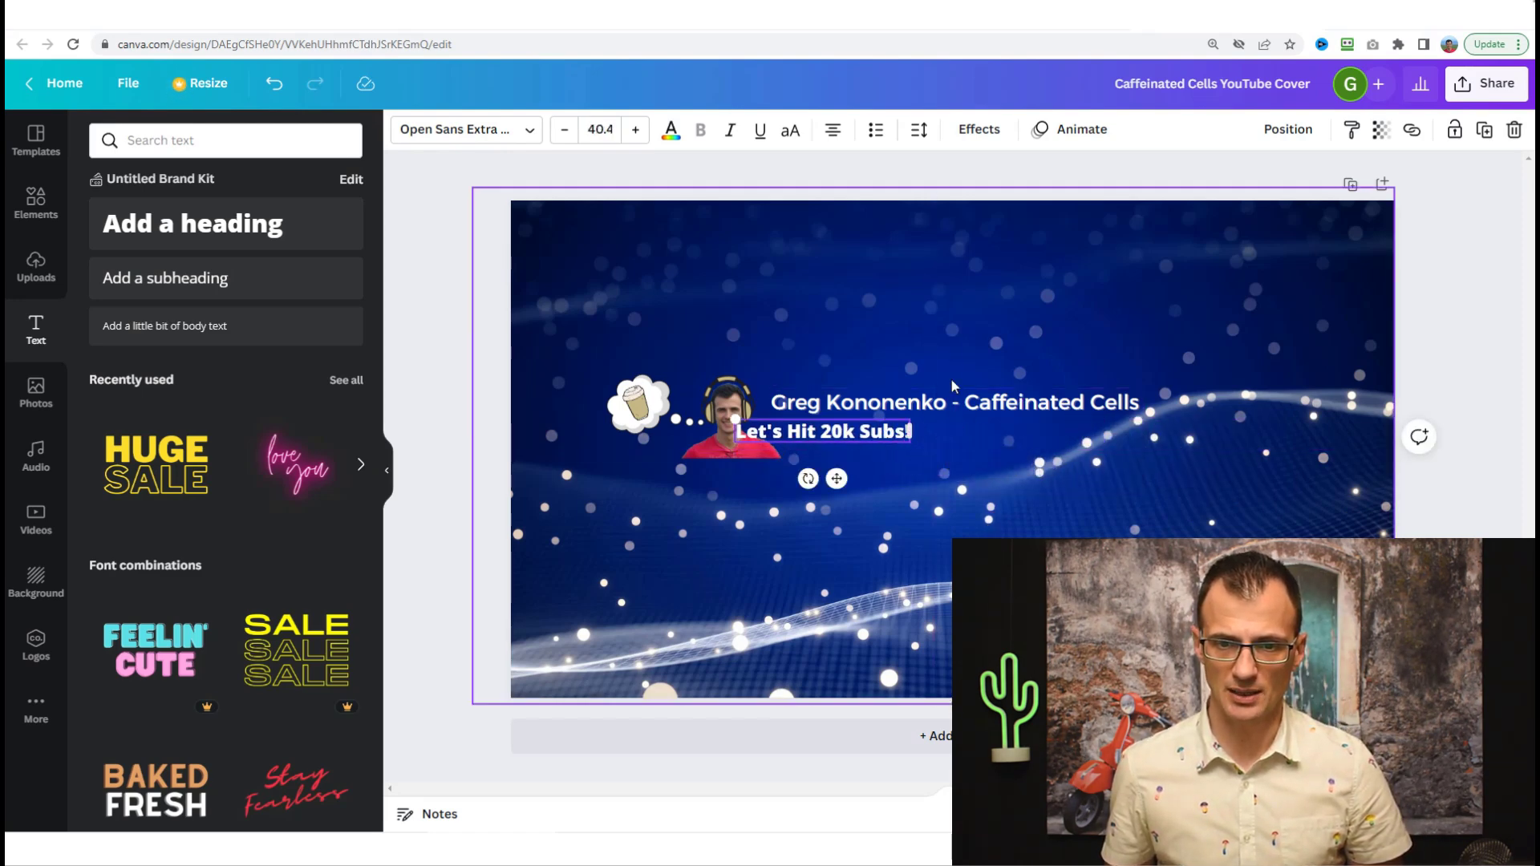
pyautogui.moveTo(831, 419); pyautogui.dragTo(978, 412)
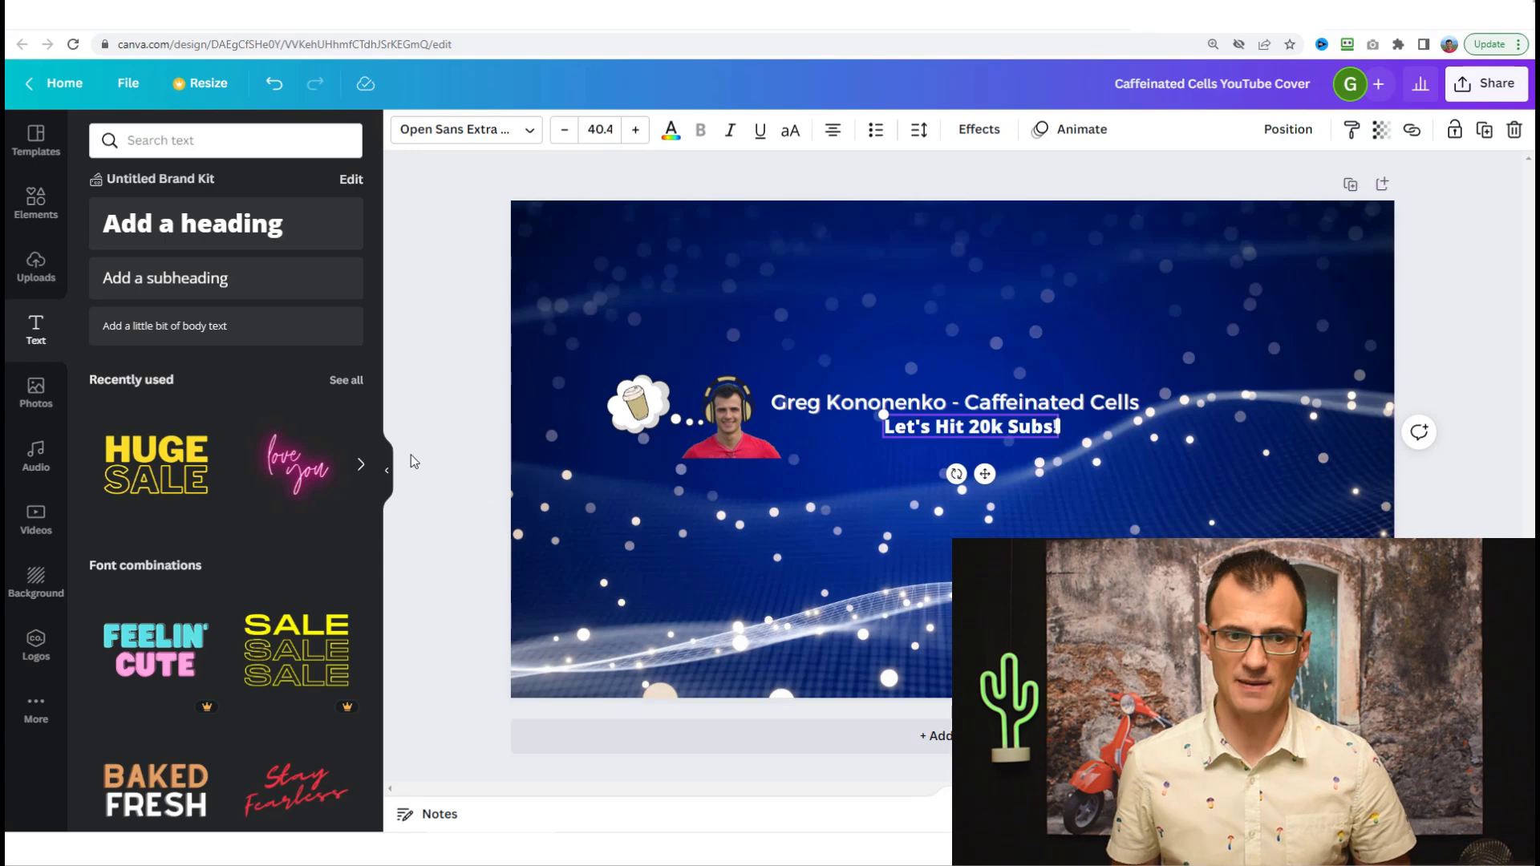
pyautogui.click(440, 462)
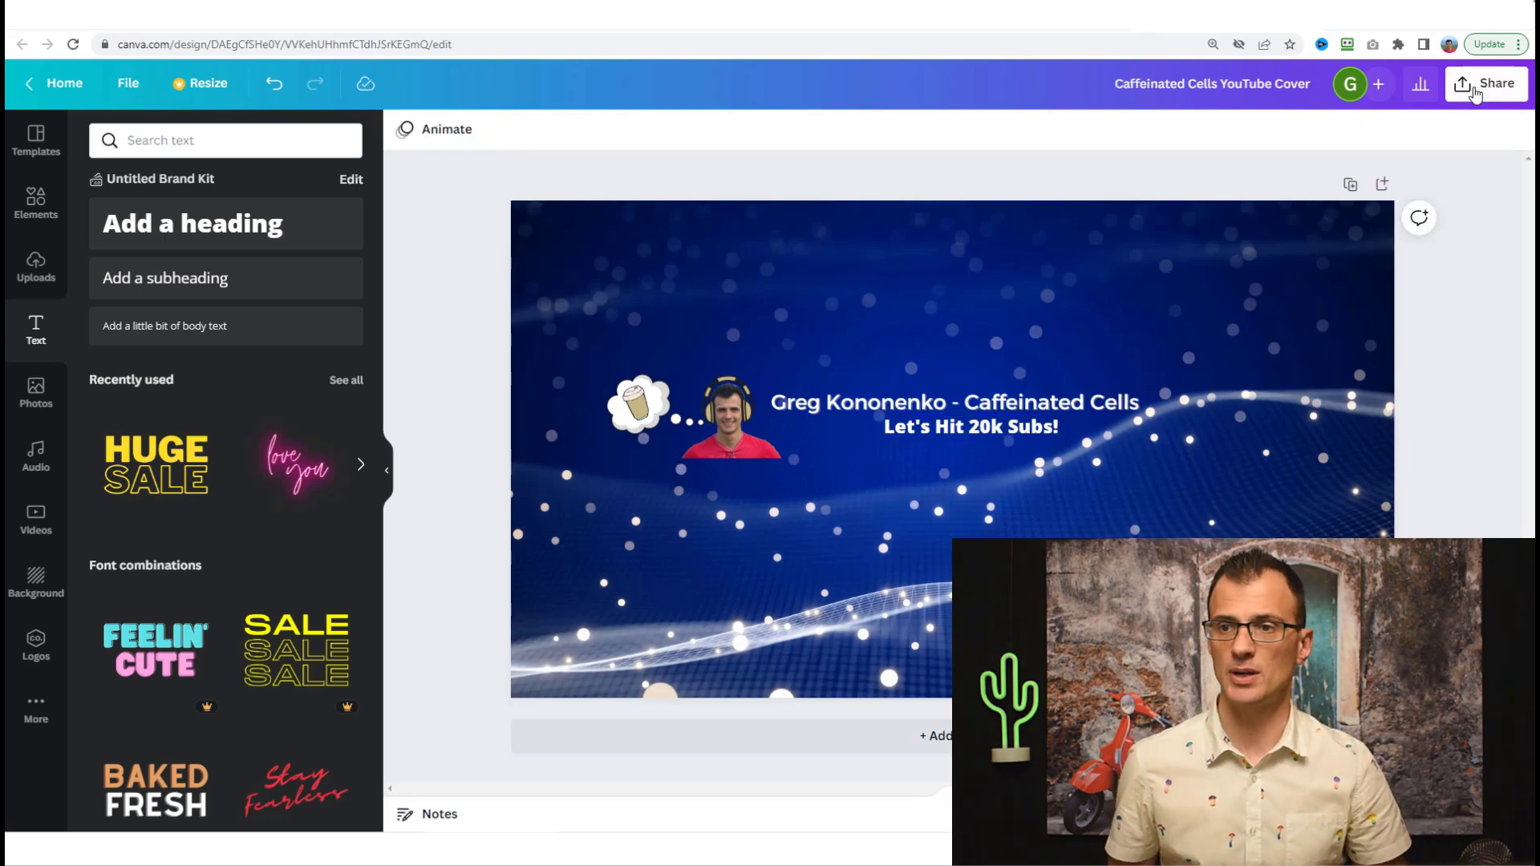
pyautogui.click(1482, 89)
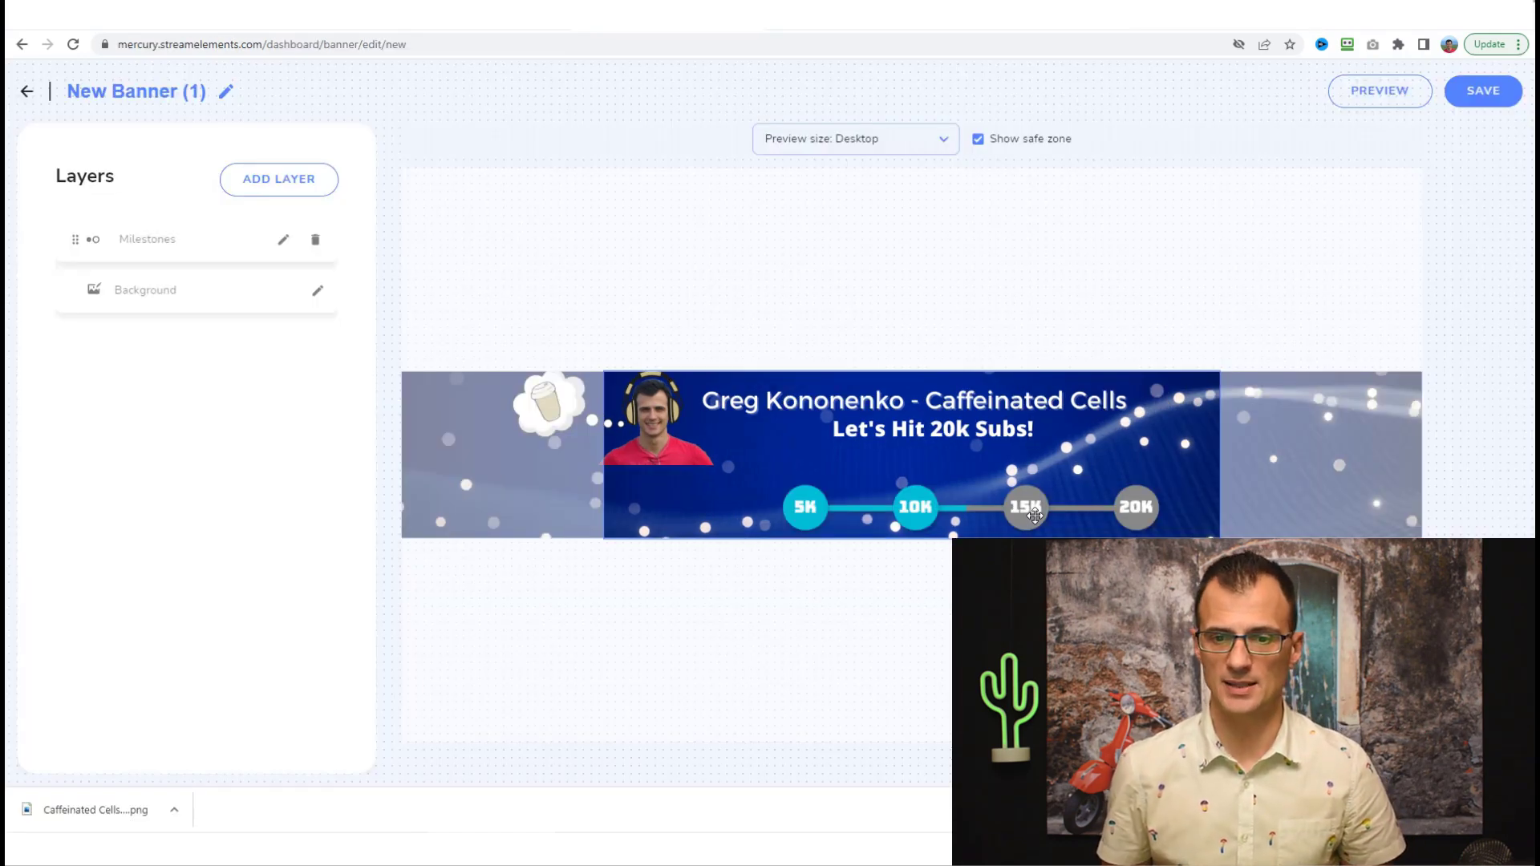
pyautogui.moveTo(1035, 516); pyautogui.dragTo(1003, 486)
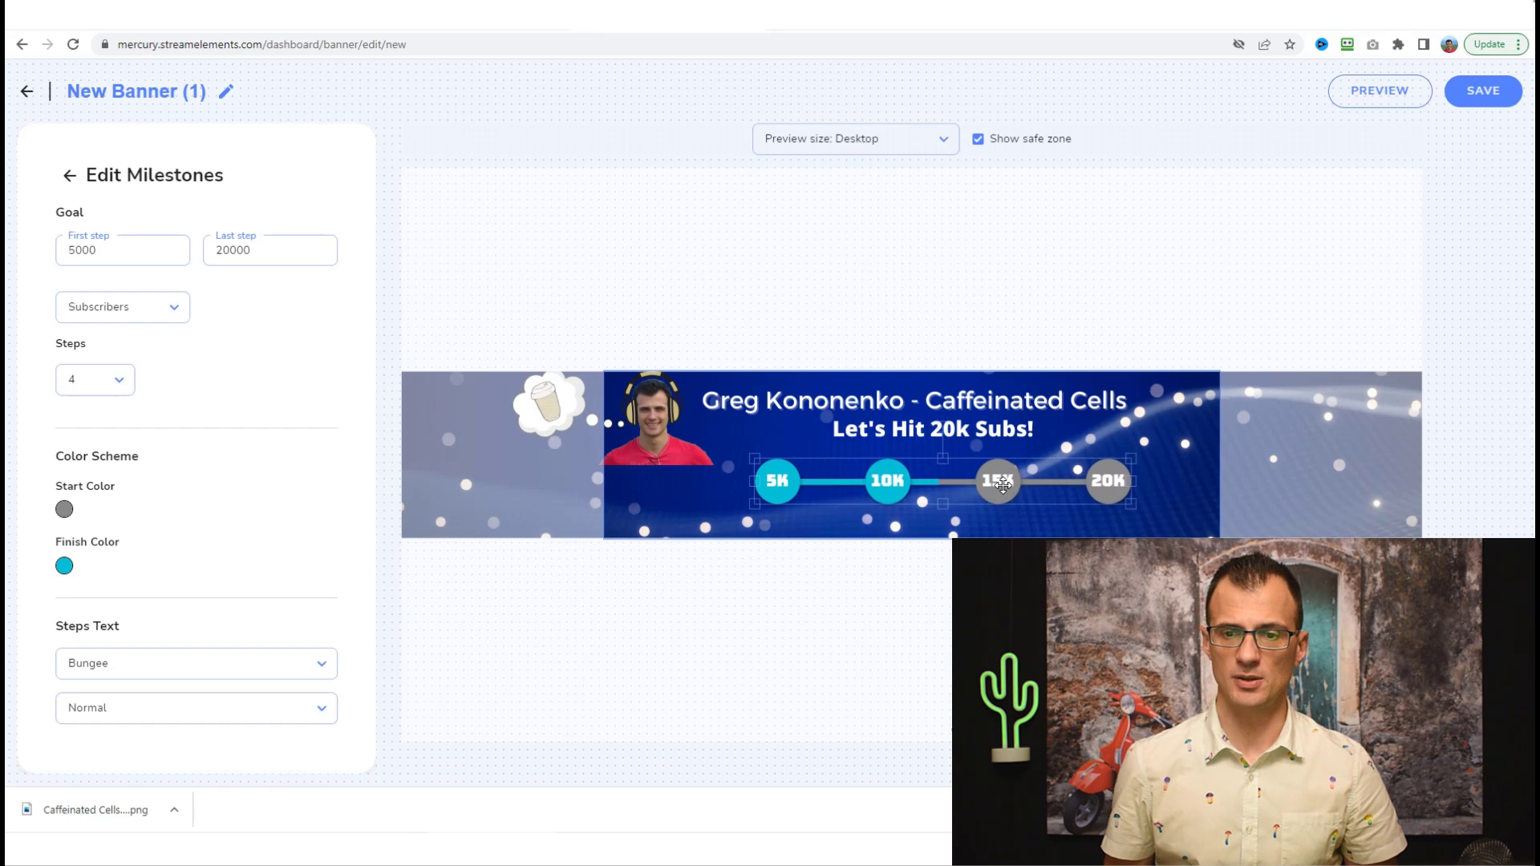
# Widen the milestones bar on both sides, then check the channel page on YouTube.
pyautogui.moveTo(753, 505); pyautogui.dragTo(725, 509)
pyautogui.moveTo(1132, 459)
pyautogui.mouseDown()
pyautogui.moveTo(1172, 443)
pyautogui.moveTo(1140, 479)
pyautogui.mouseUp()
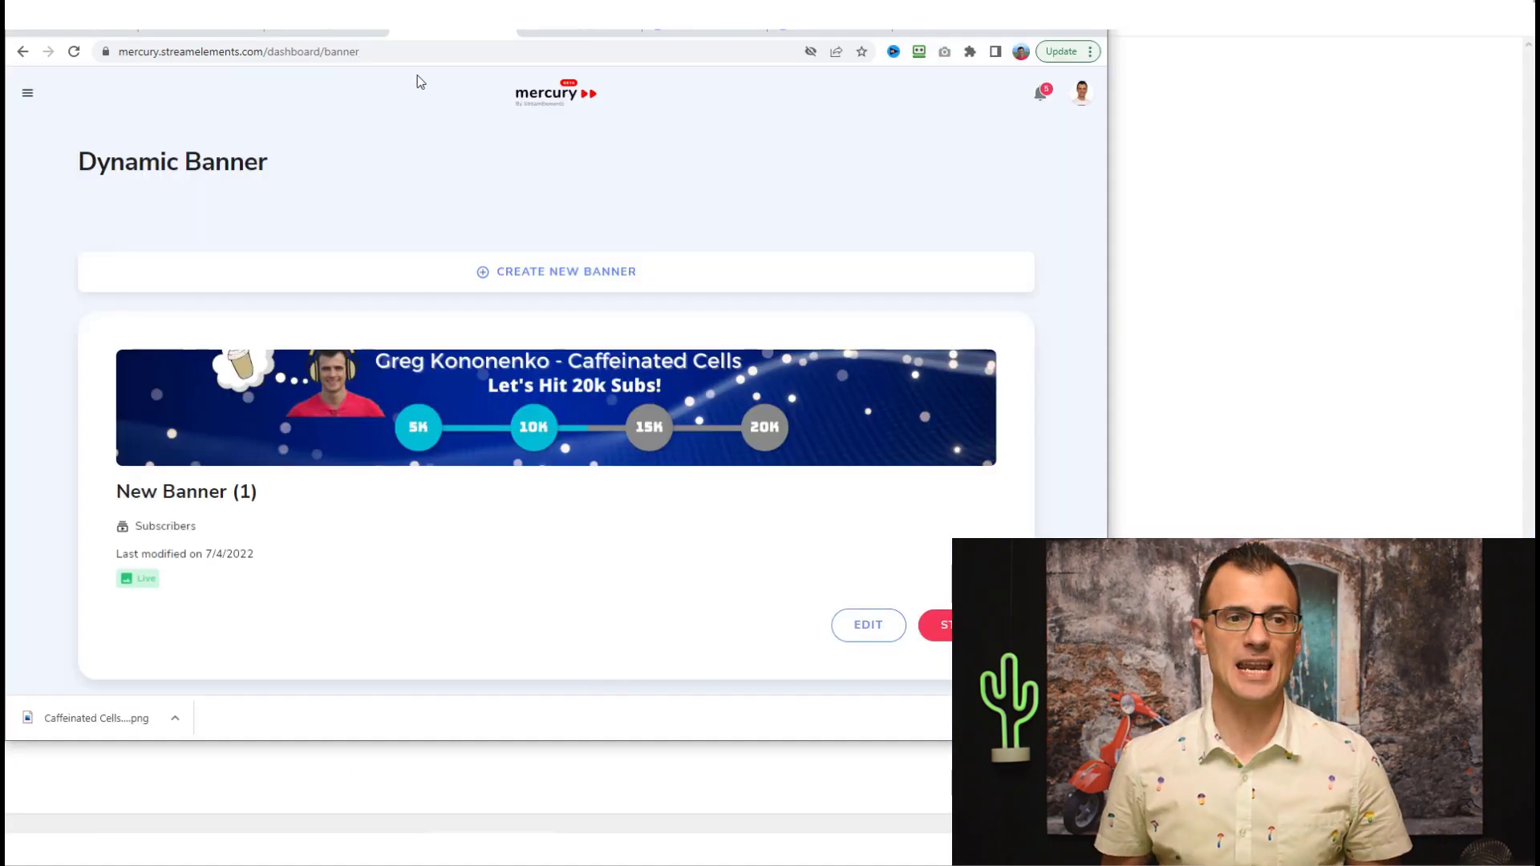
pyautogui.click(334, 34)
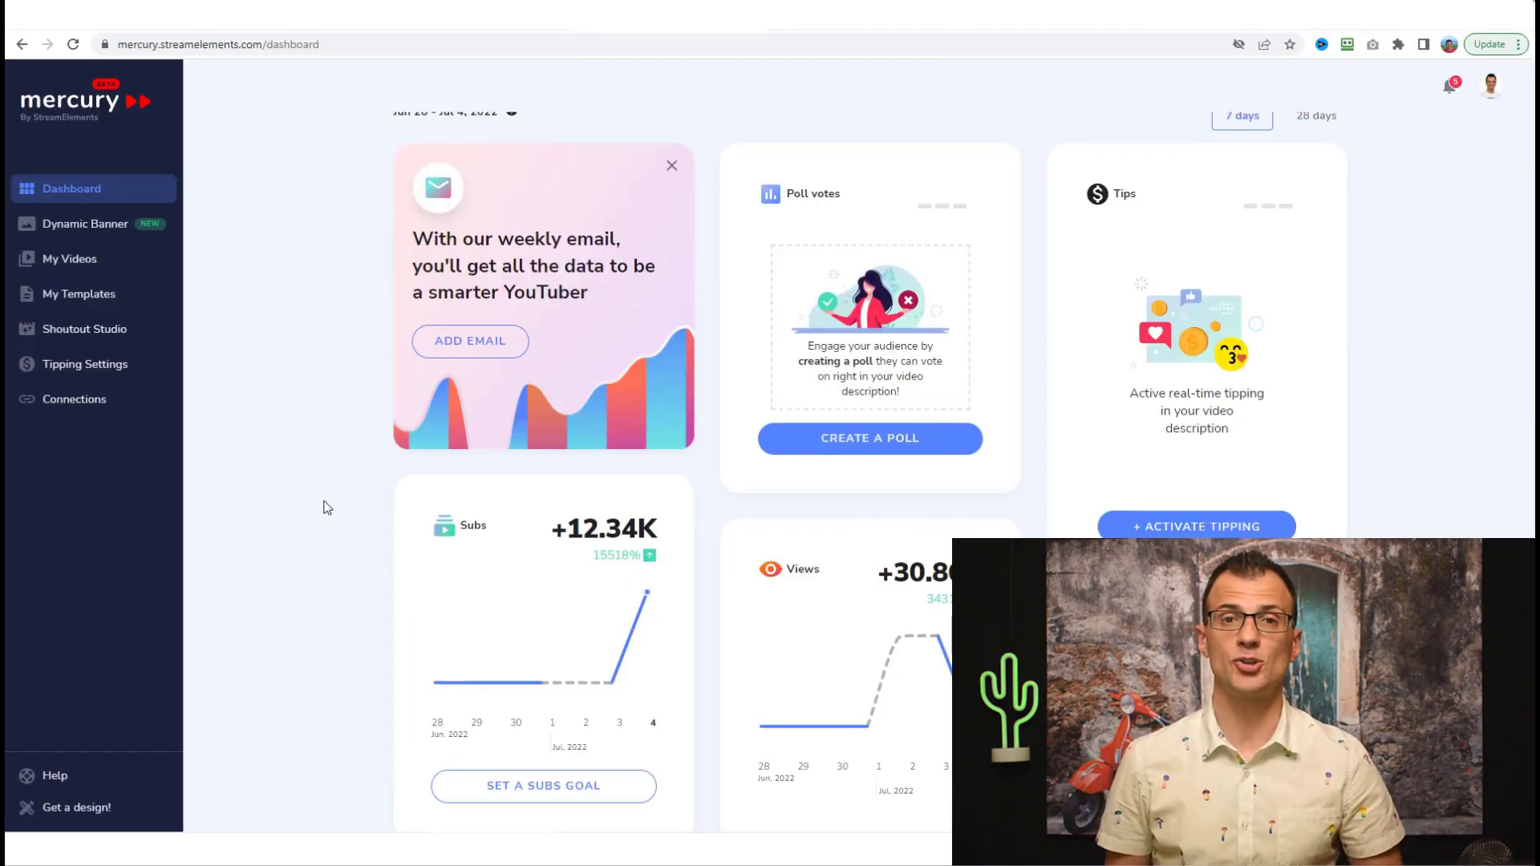
# Start a poll from the Dashboard and edit the 'How to Delete ALL YouTube Comments' video description.
pyautogui.scroll(-1, 332, 513)
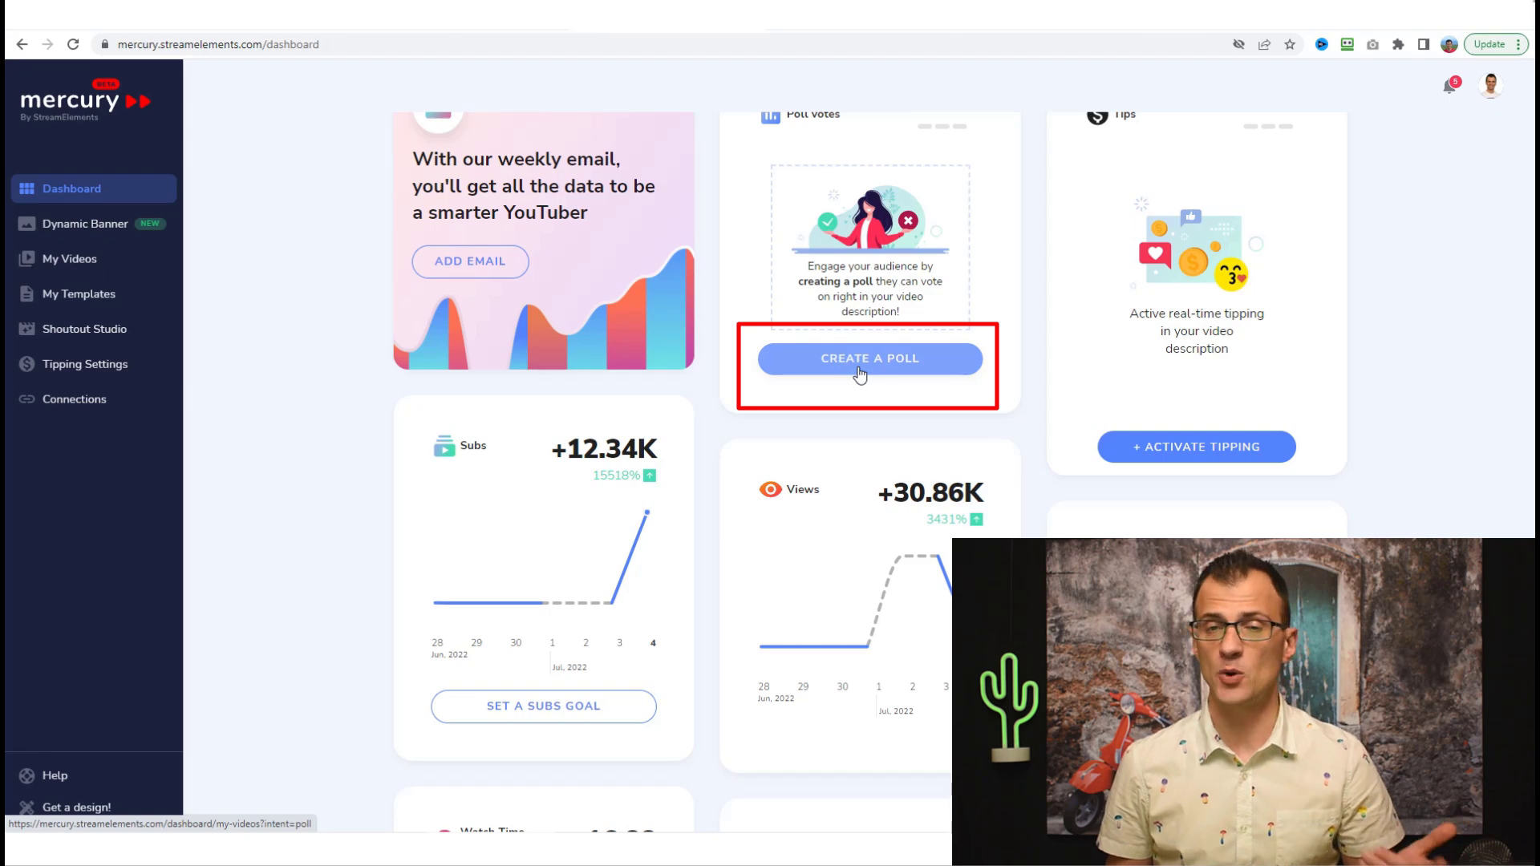
pyautogui.click(856, 374)
pyautogui.scroll(-2, 802, 482)
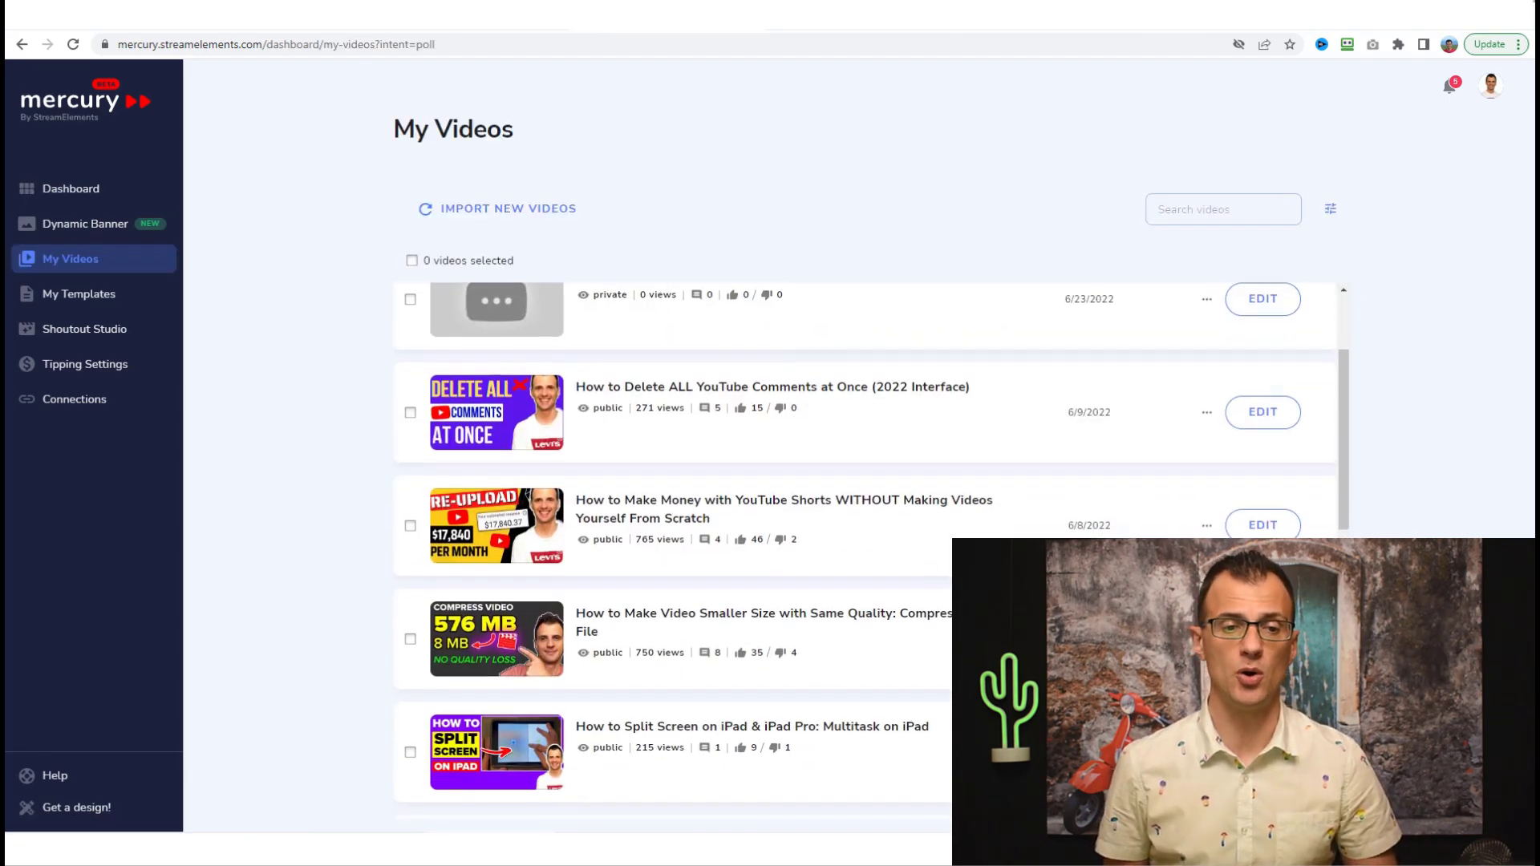
pyautogui.scroll(-1, 722, 449)
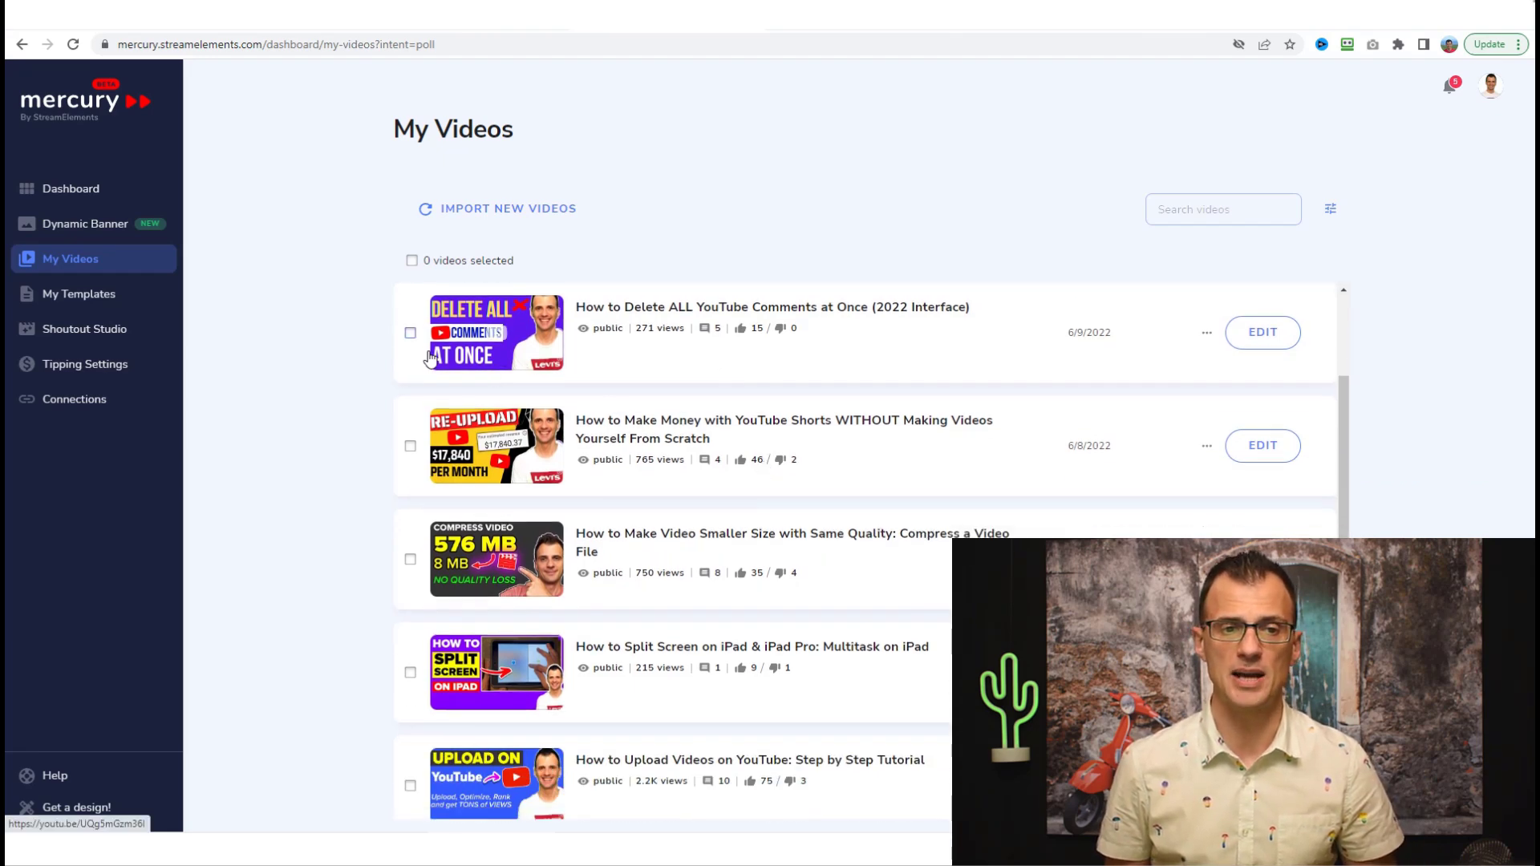
pyautogui.click(1273, 347)
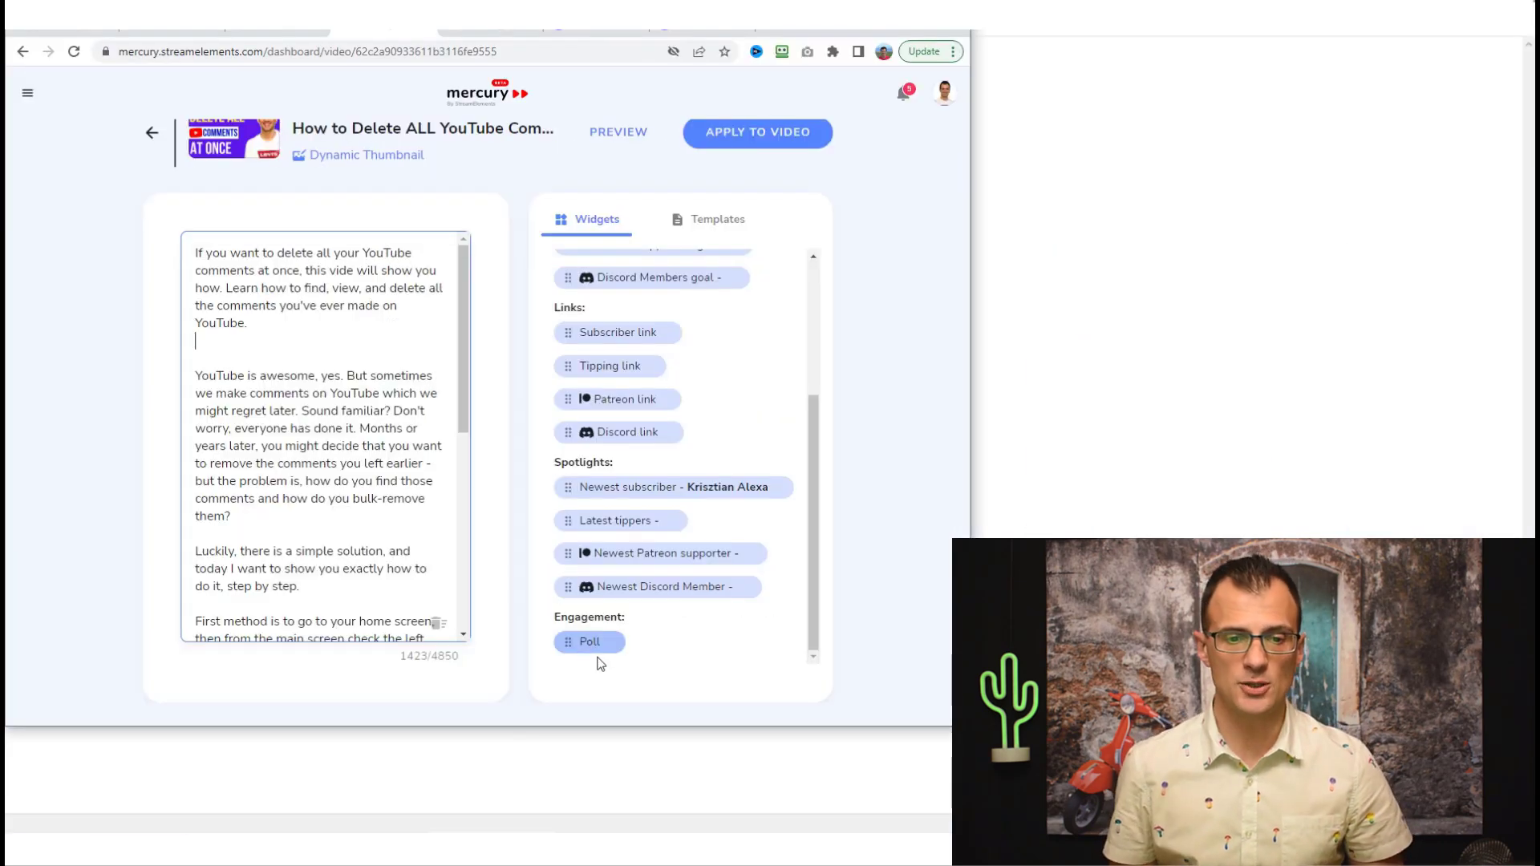
# Insert the 'Did this Delete ALL option work for you?' Yes/No poll and apply it to the video.
pyautogui.click(589, 642)
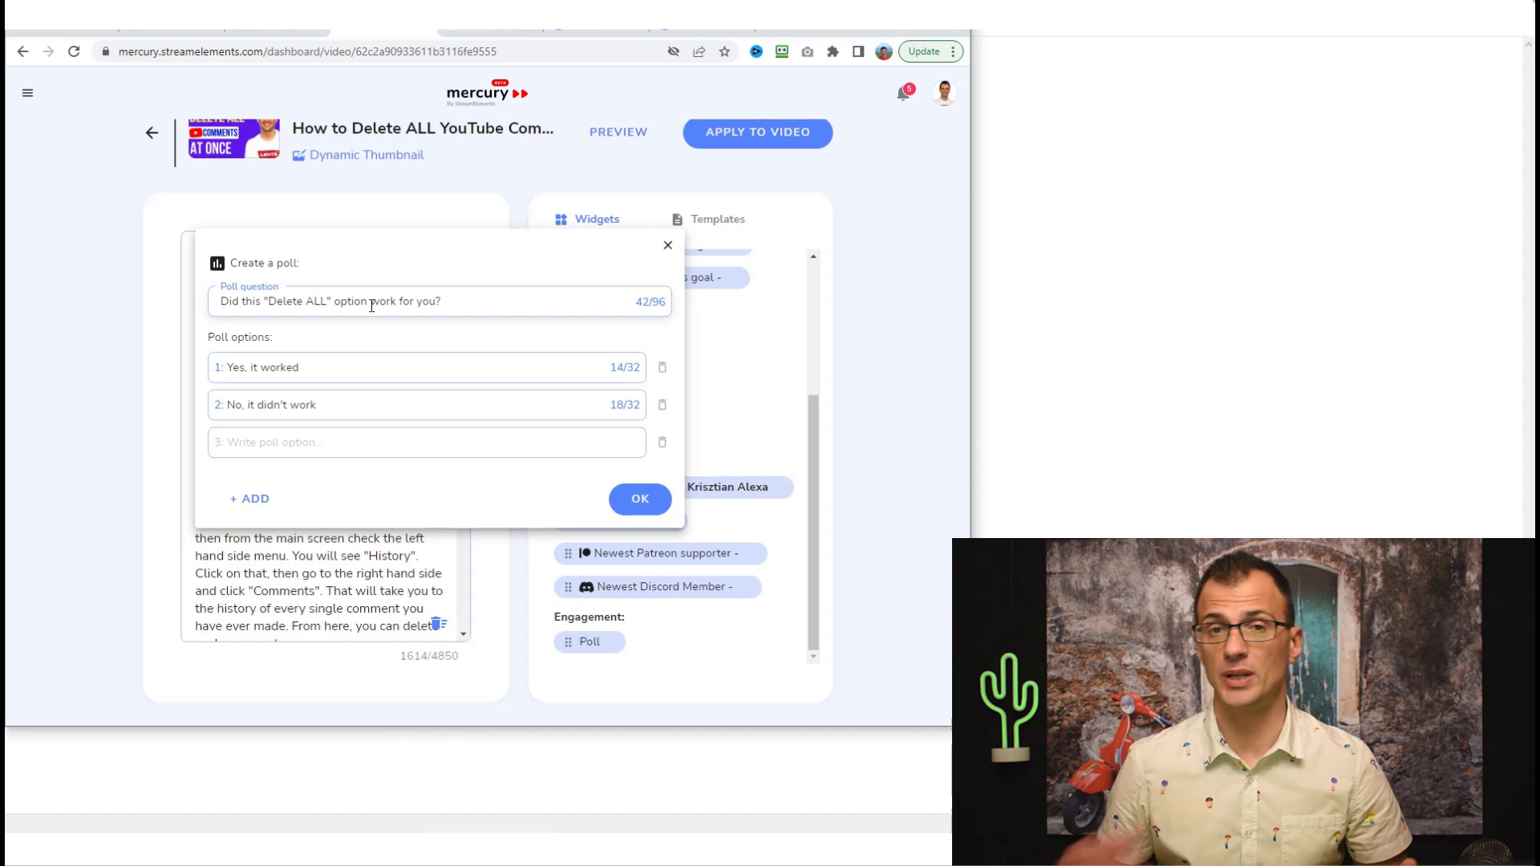
pyautogui.click(638, 500)
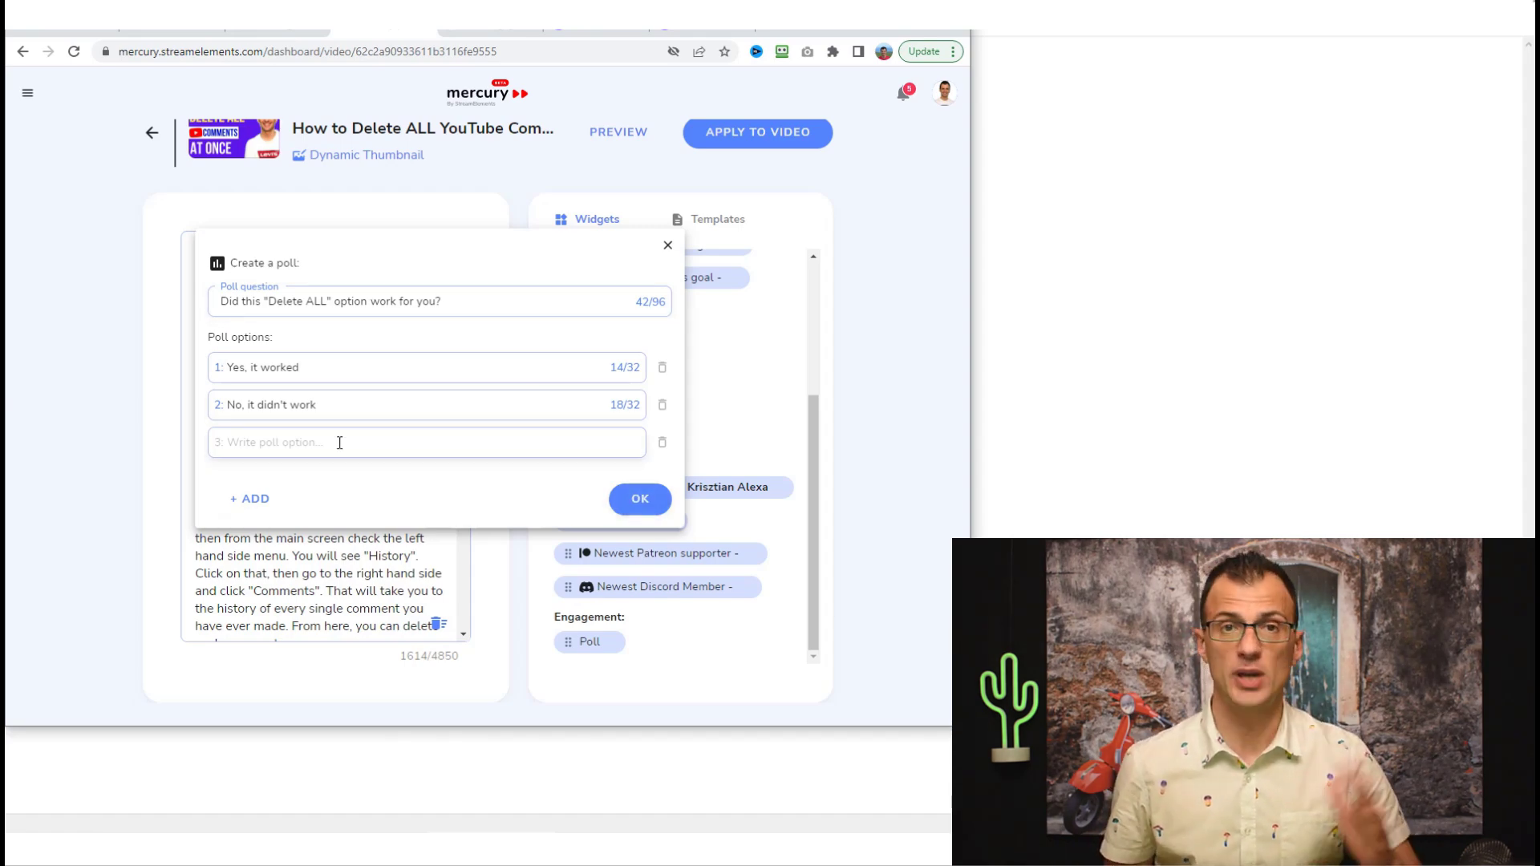
pyautogui.click(639, 506)
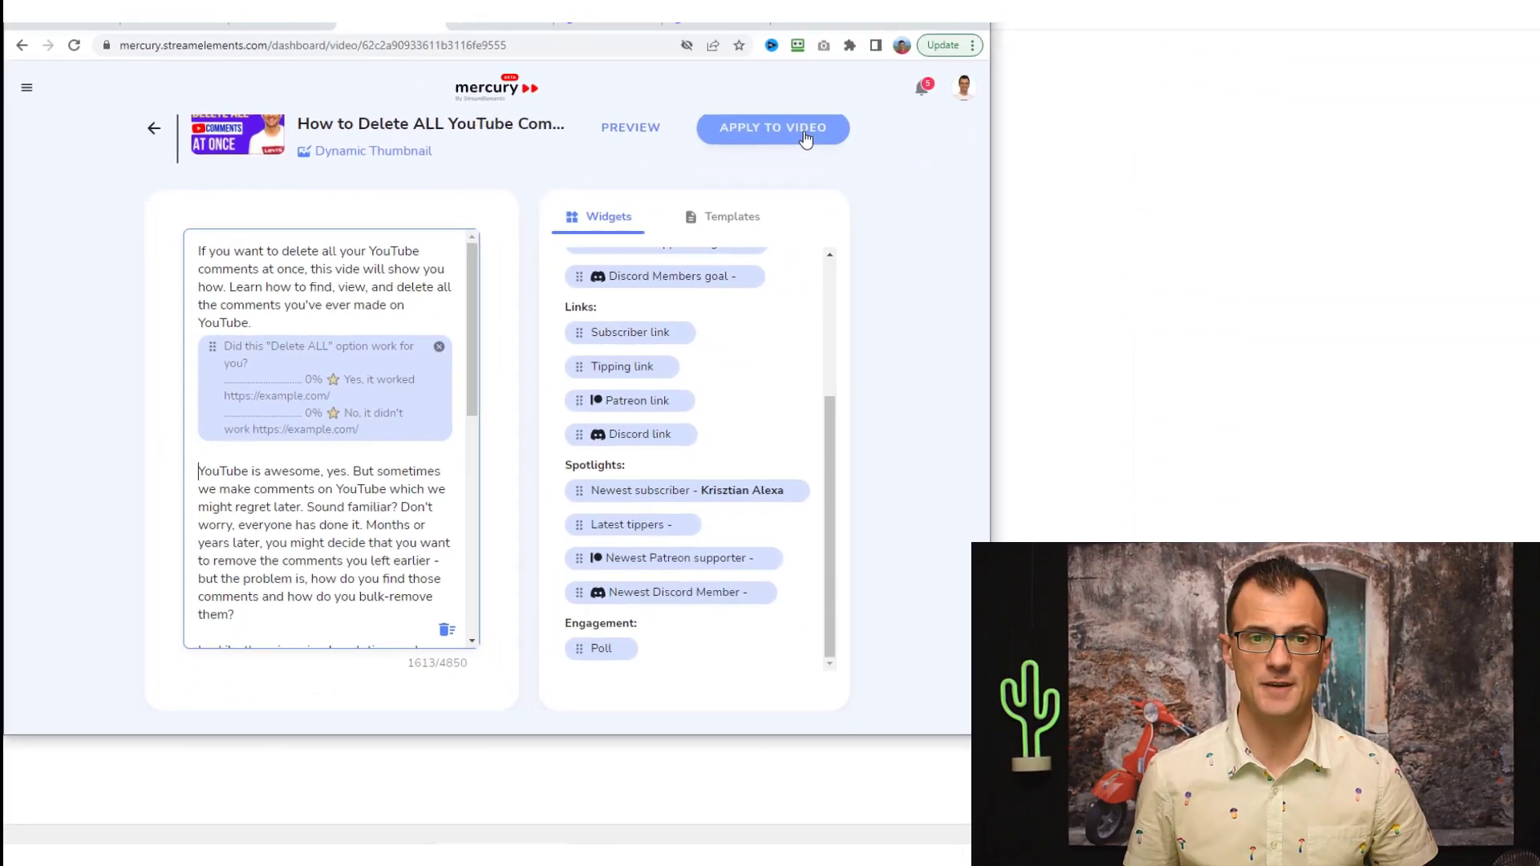
pyautogui.click(805, 138)
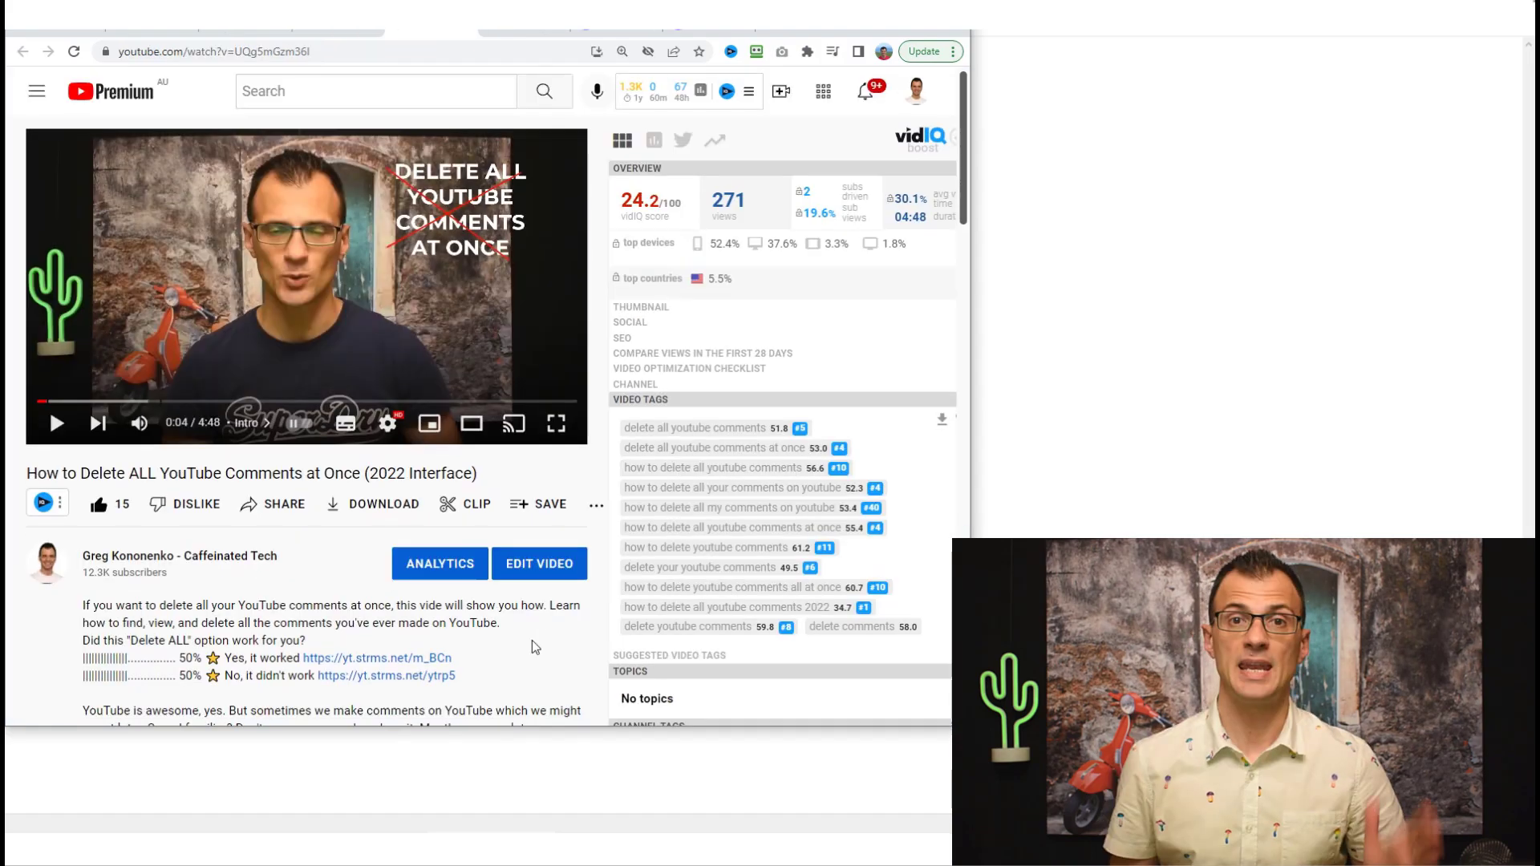
# Vote 'Yes, it worked' in the video description's poll and close the vote page.
pyautogui.scroll(-2, 532, 641)
pyautogui.scroll(-2, 526, 623)
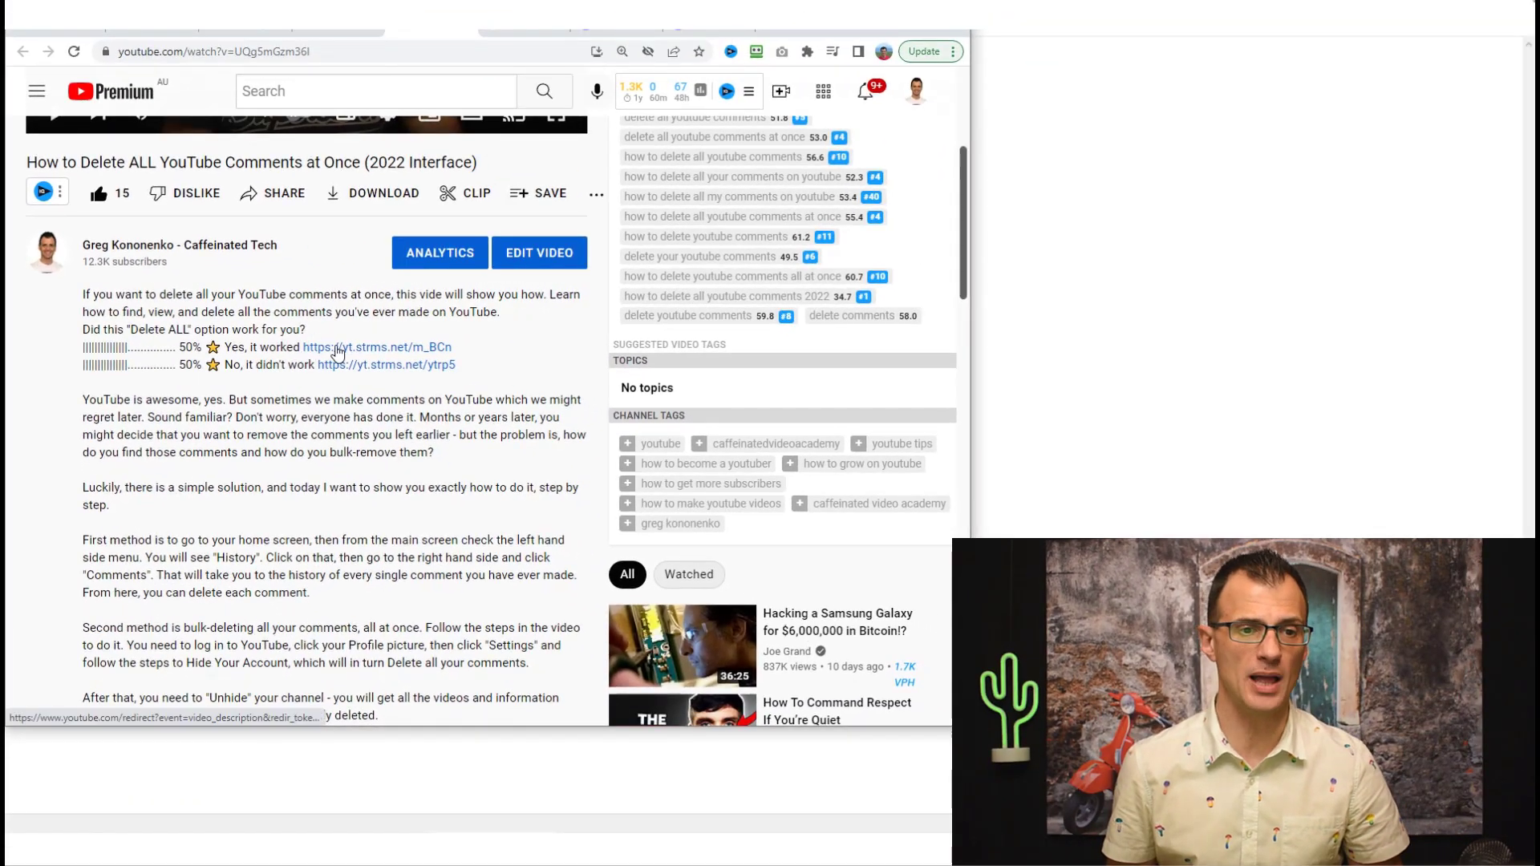
pyautogui.click(370, 350)
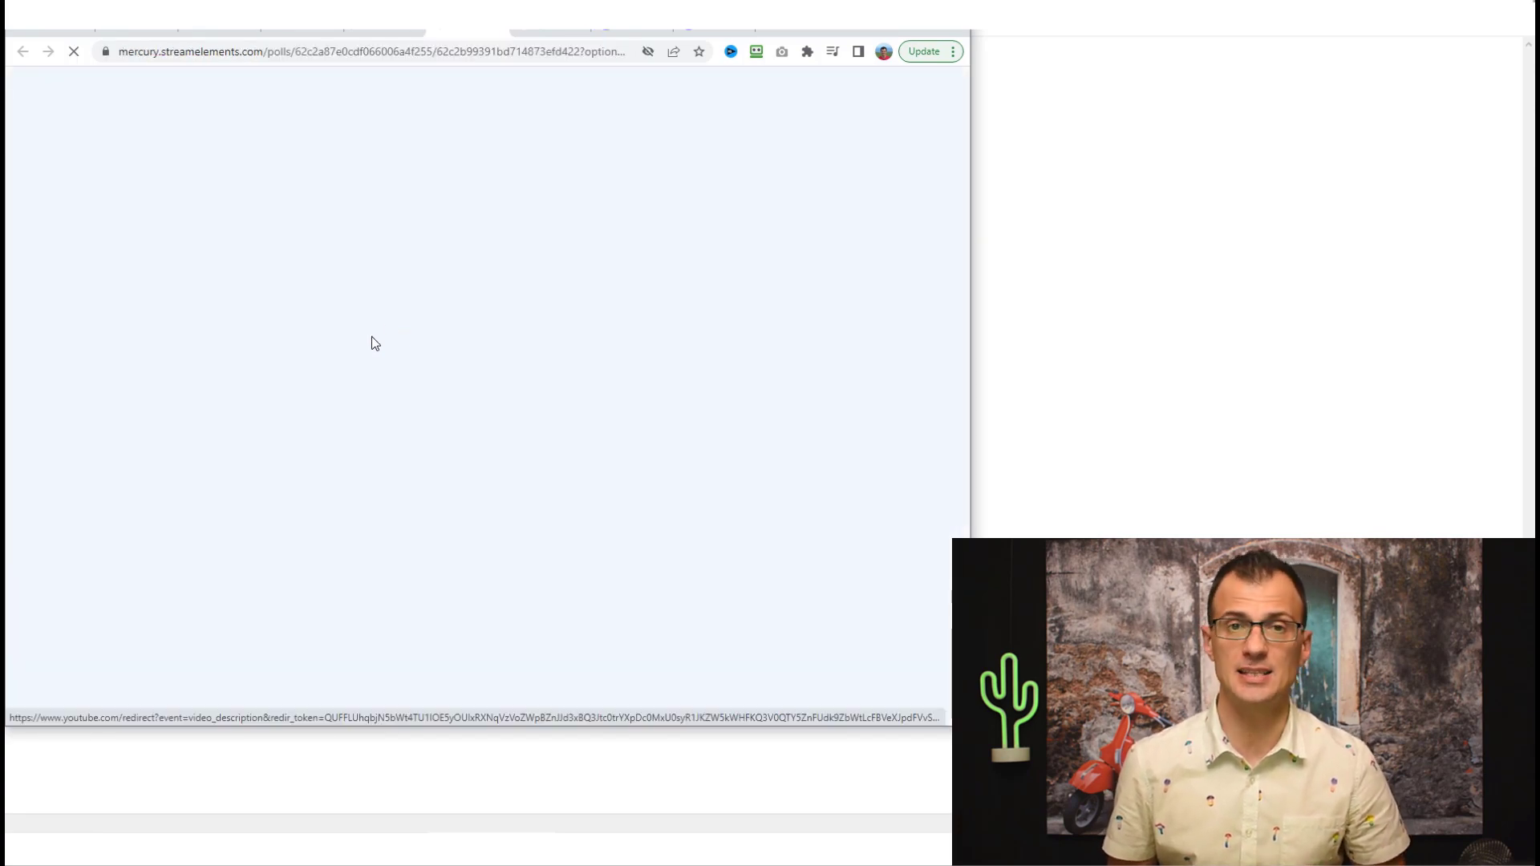
pyautogui.hotkey('ctrl', 'w')
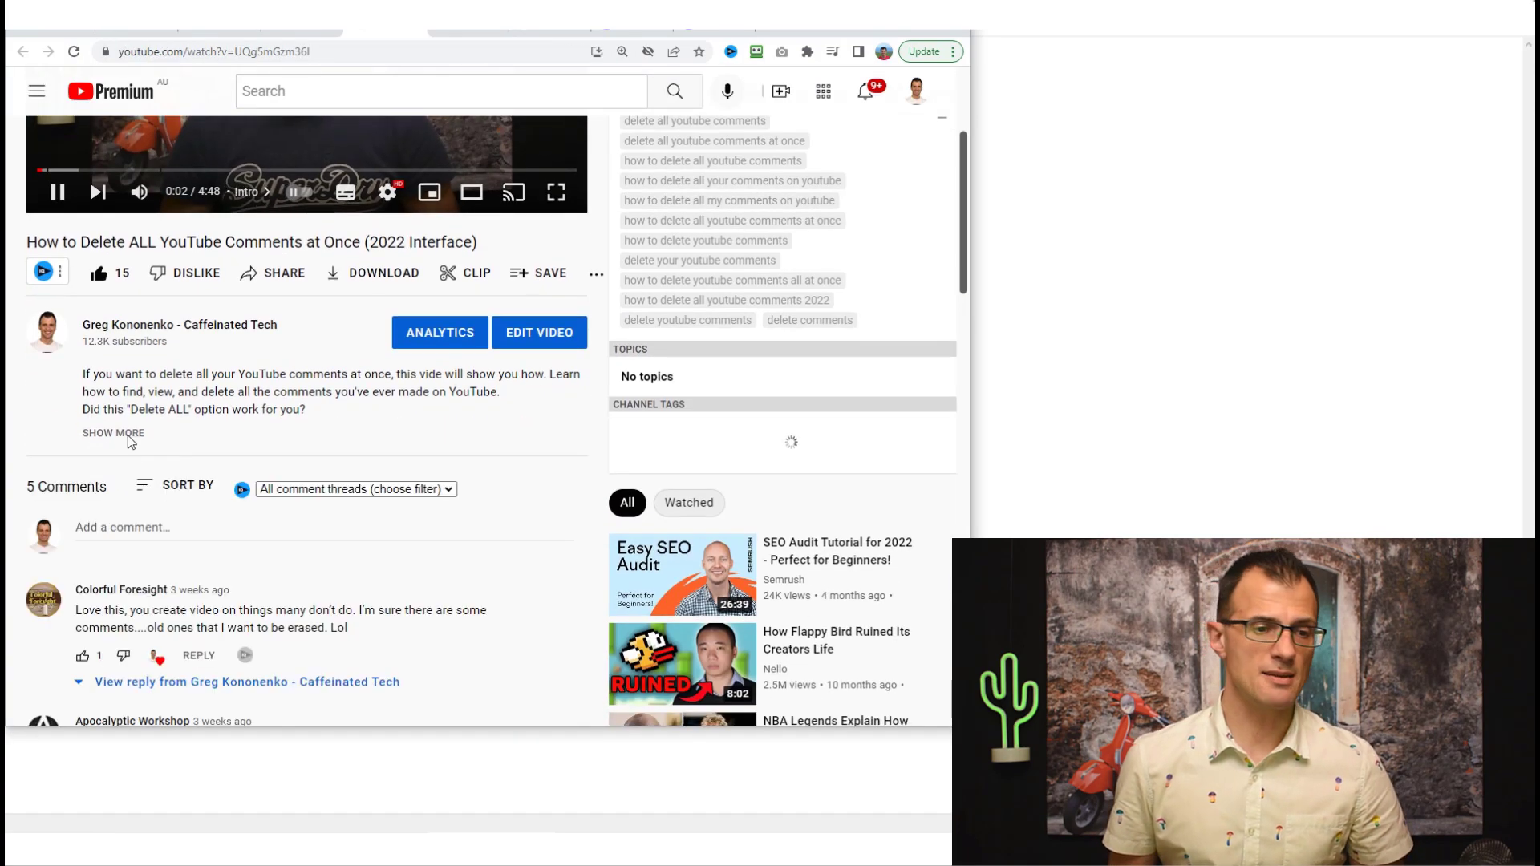
# Expand the full description and check the updated poll results of 60% Yes and 40% No.
pyautogui.click(248, 431)
pyautogui.scroll(-1, 249, 431)
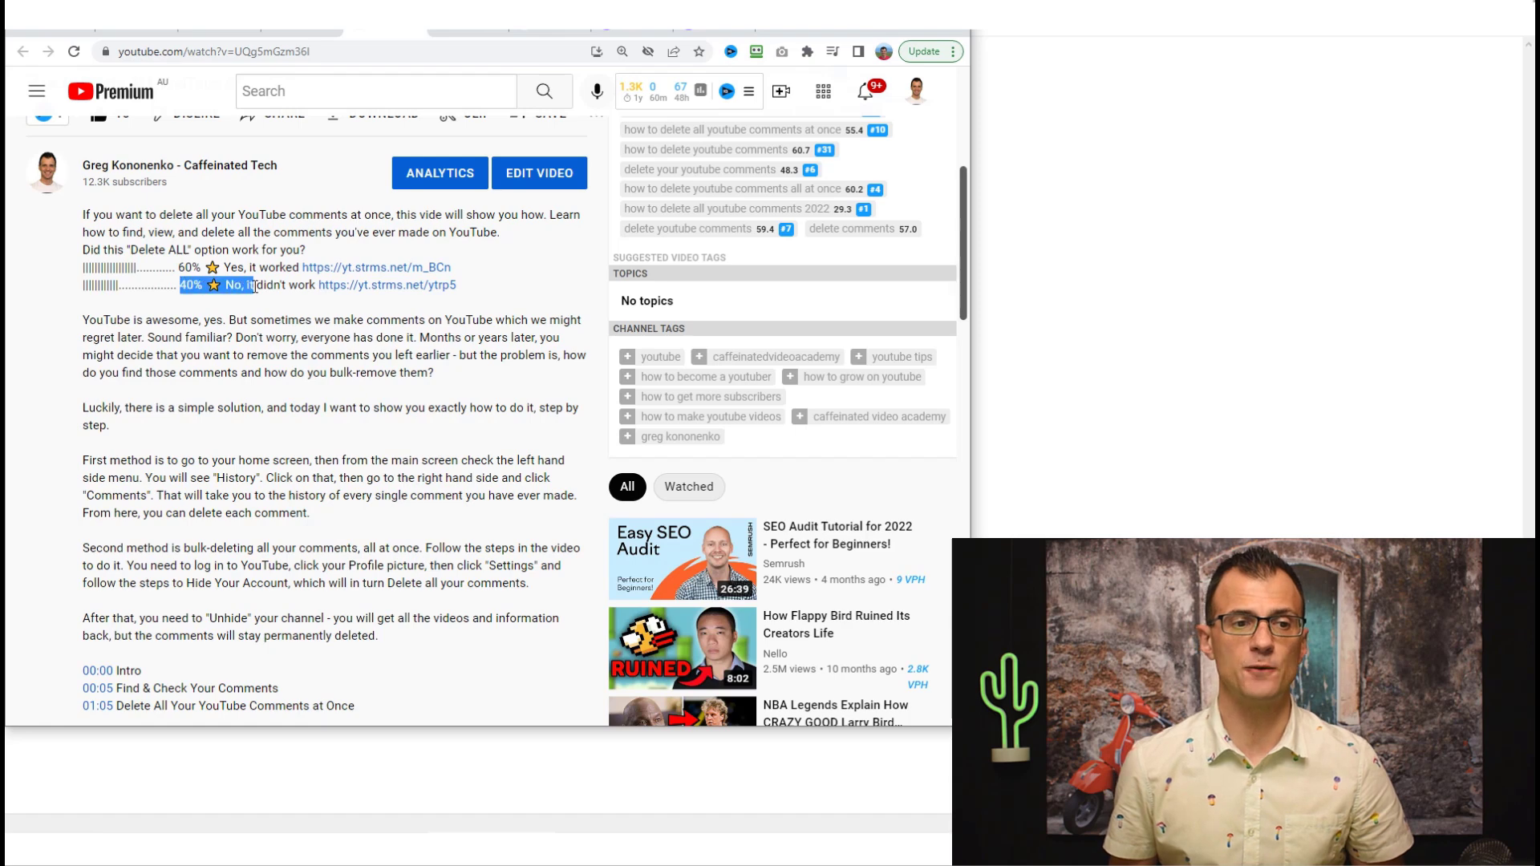
pyautogui.moveTo(249, 320); pyautogui.dragTo(252, 347)
pyautogui.click(252, 351)
pyautogui.scroll(-1, 434, 518)
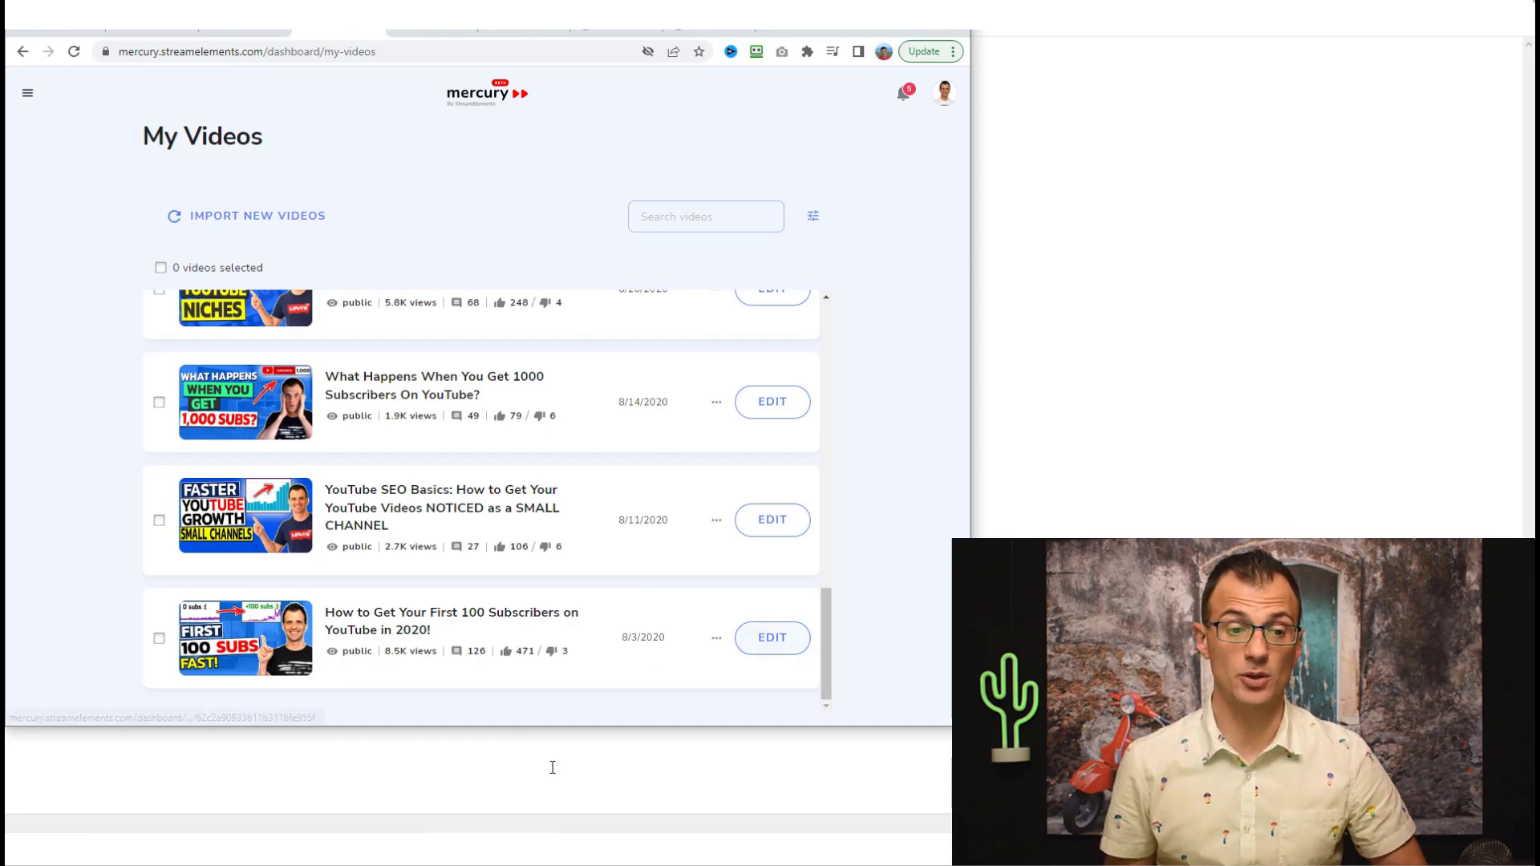
# Edit the First 100 Subscribers video's description and remove the newest-subscriber spotlight.
pyautogui.click(760, 647)
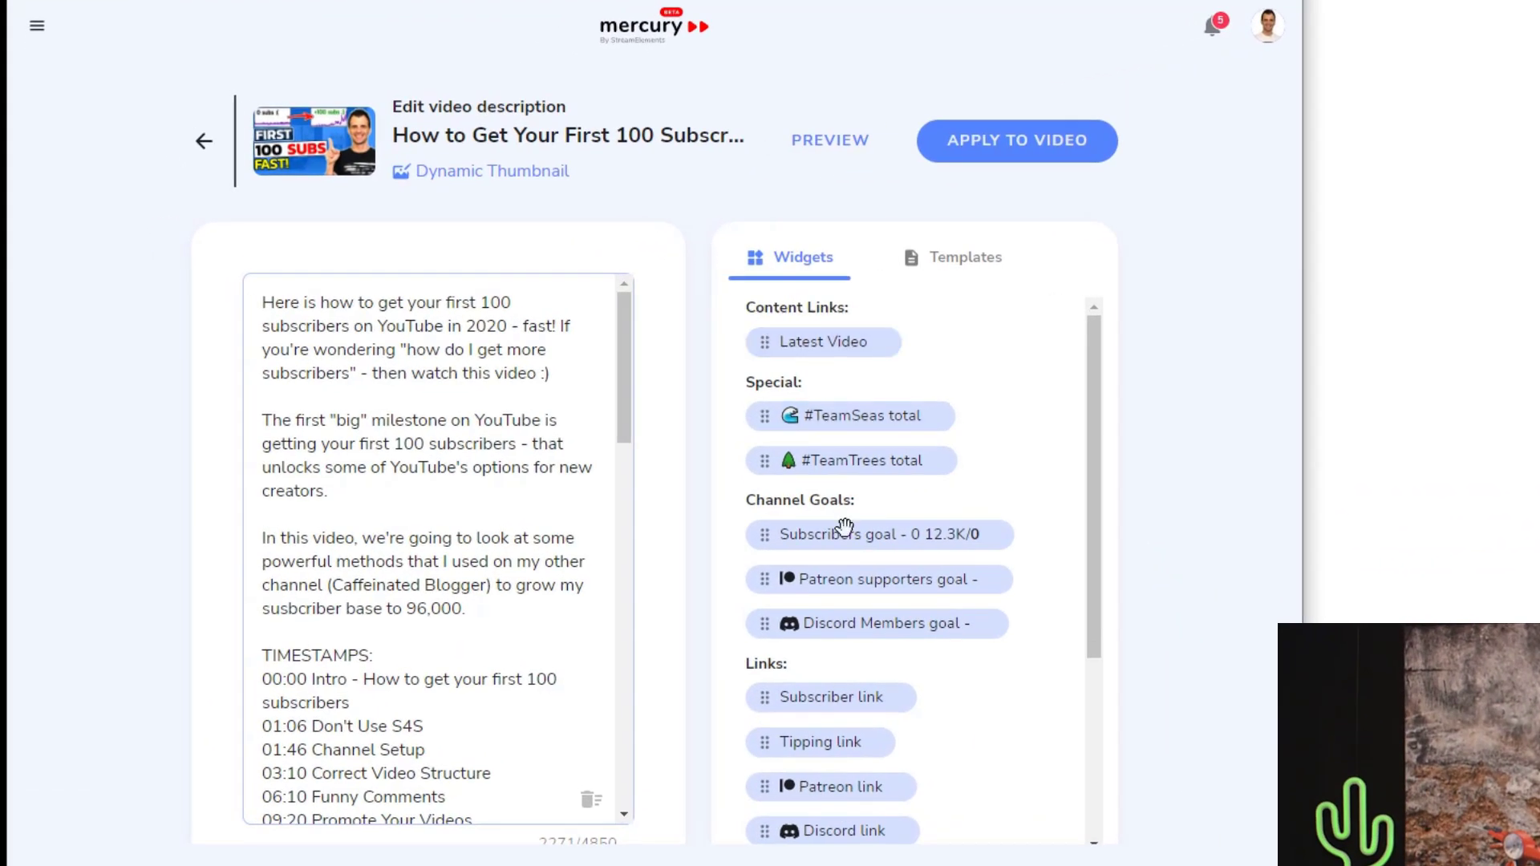
pyautogui.scroll(-3, 844, 527)
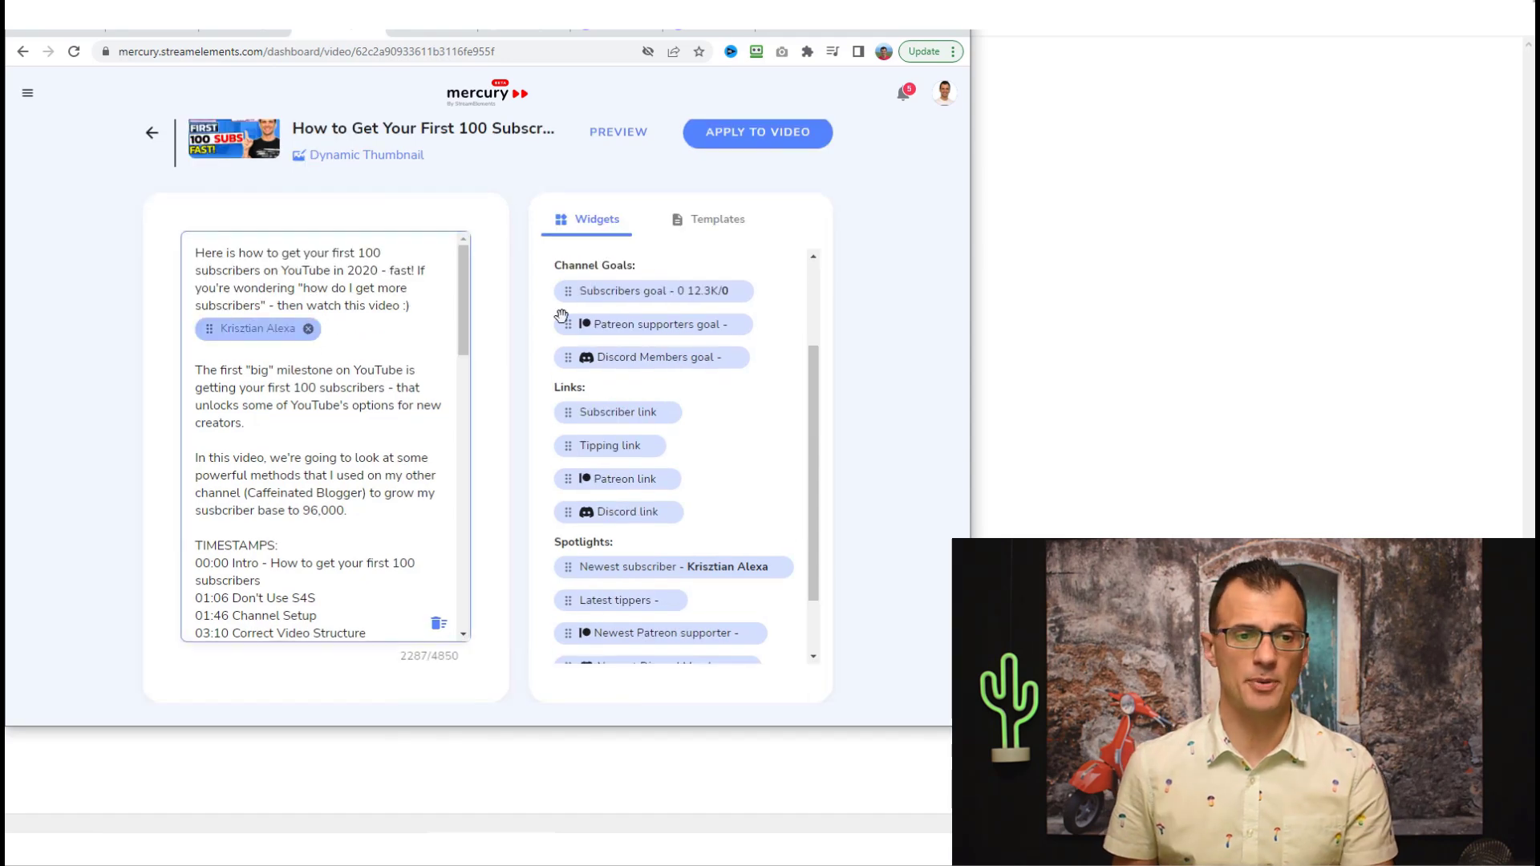
pyautogui.click(308, 329)
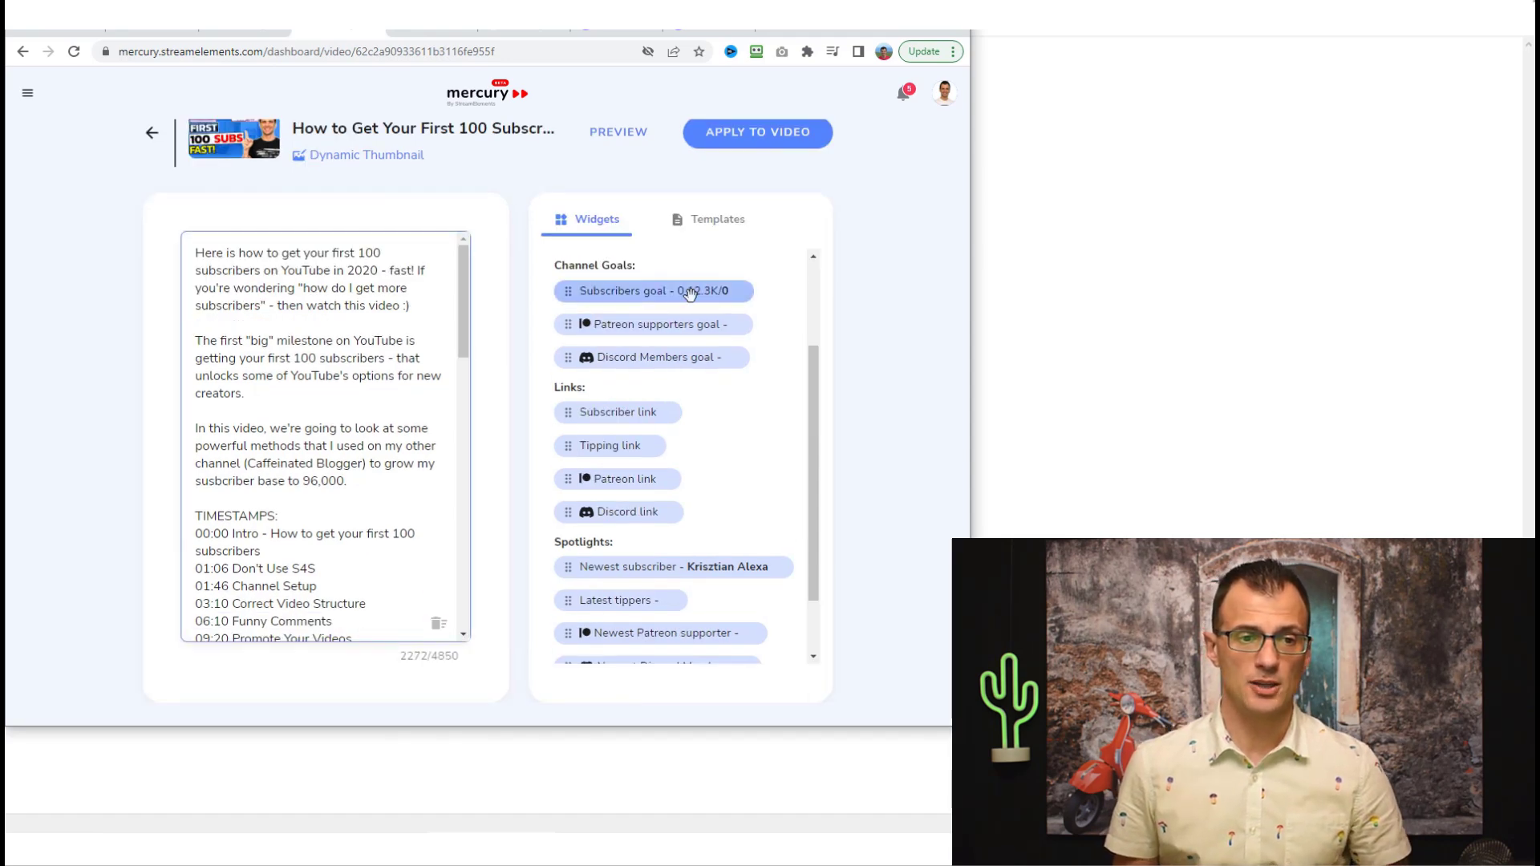
# Add a 20000 subscriber goal bar below the first paragraph and apply it to the video.
pyautogui.moveTo(690, 293); pyautogui.dragTo(289, 335)
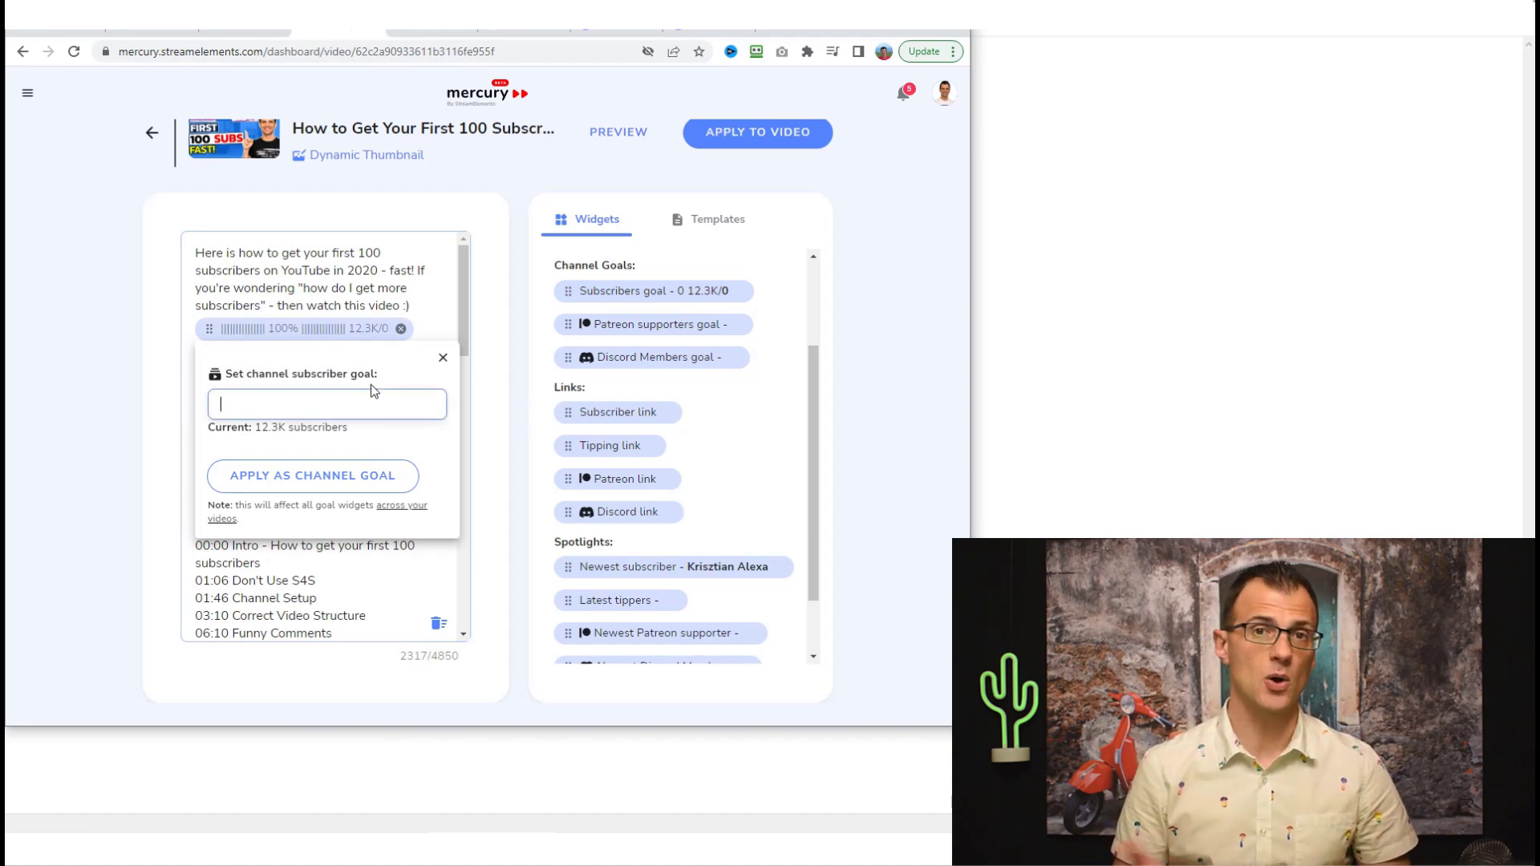
pyautogui.write('200')
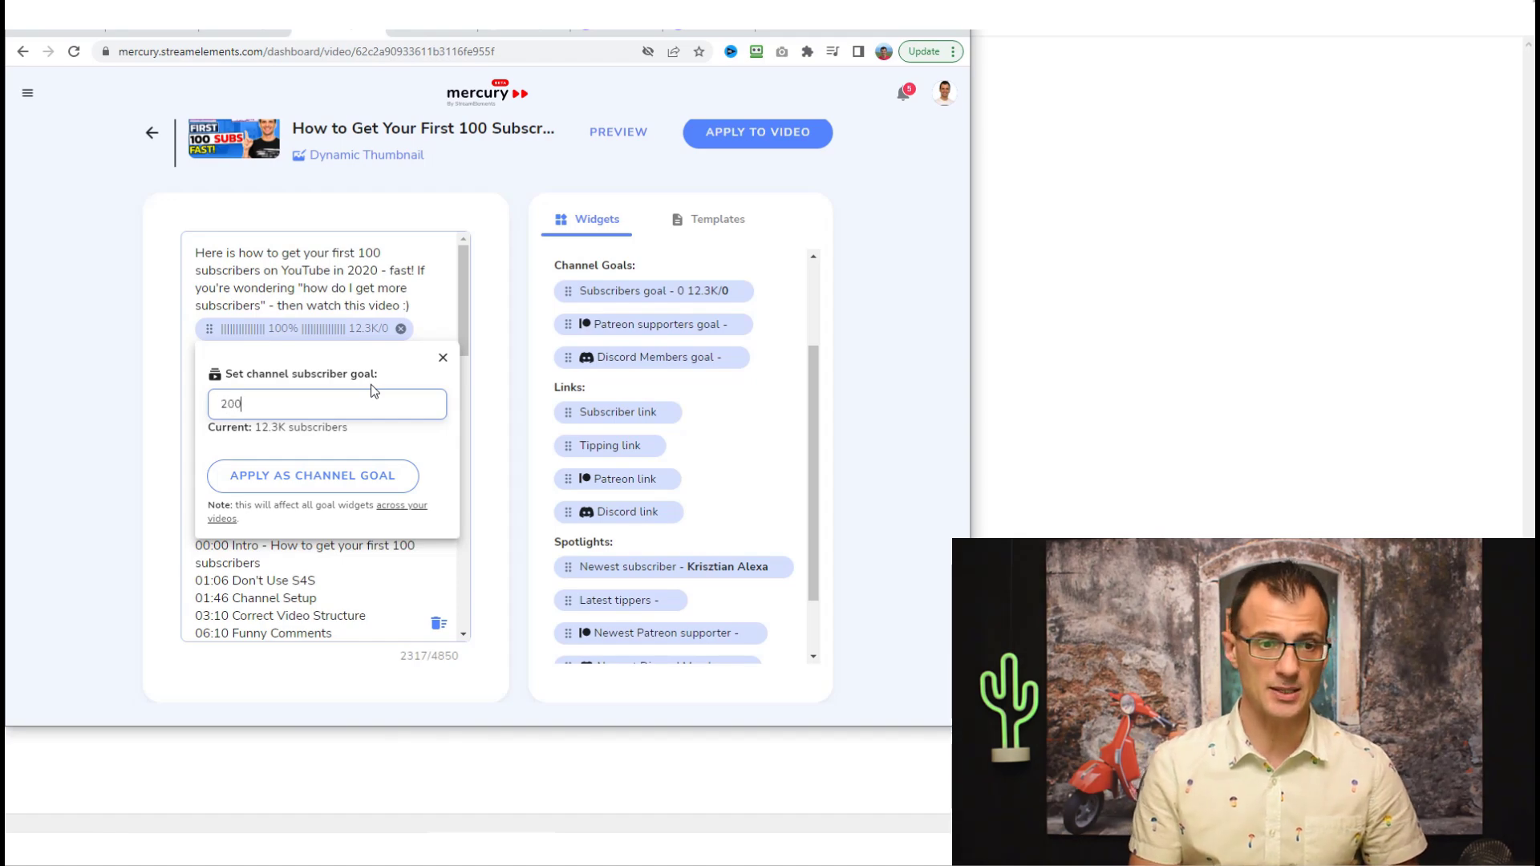
pyautogui.write('00')
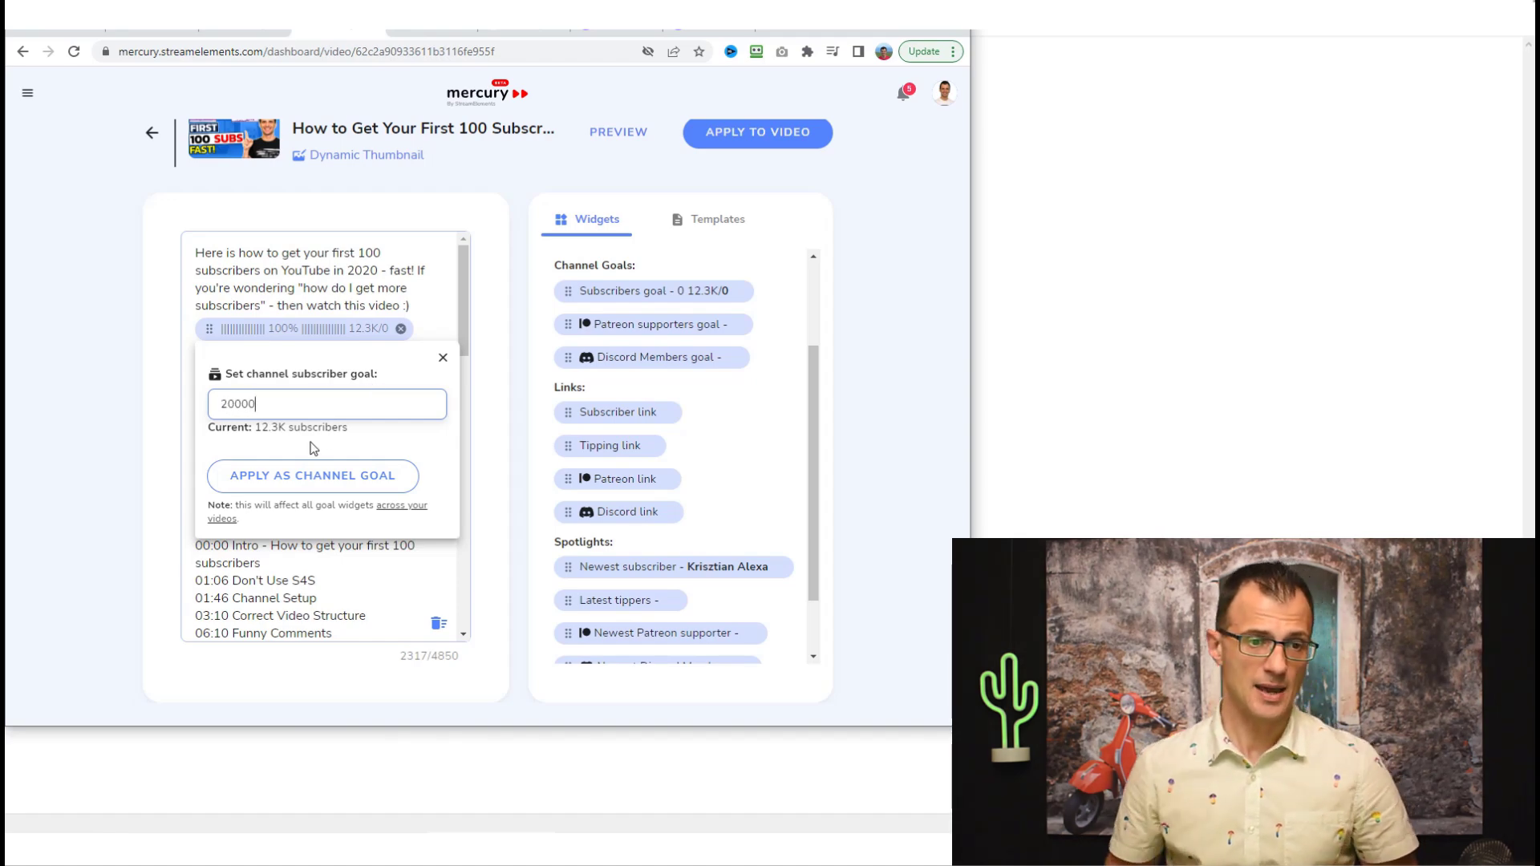
pyautogui.click(301, 480)
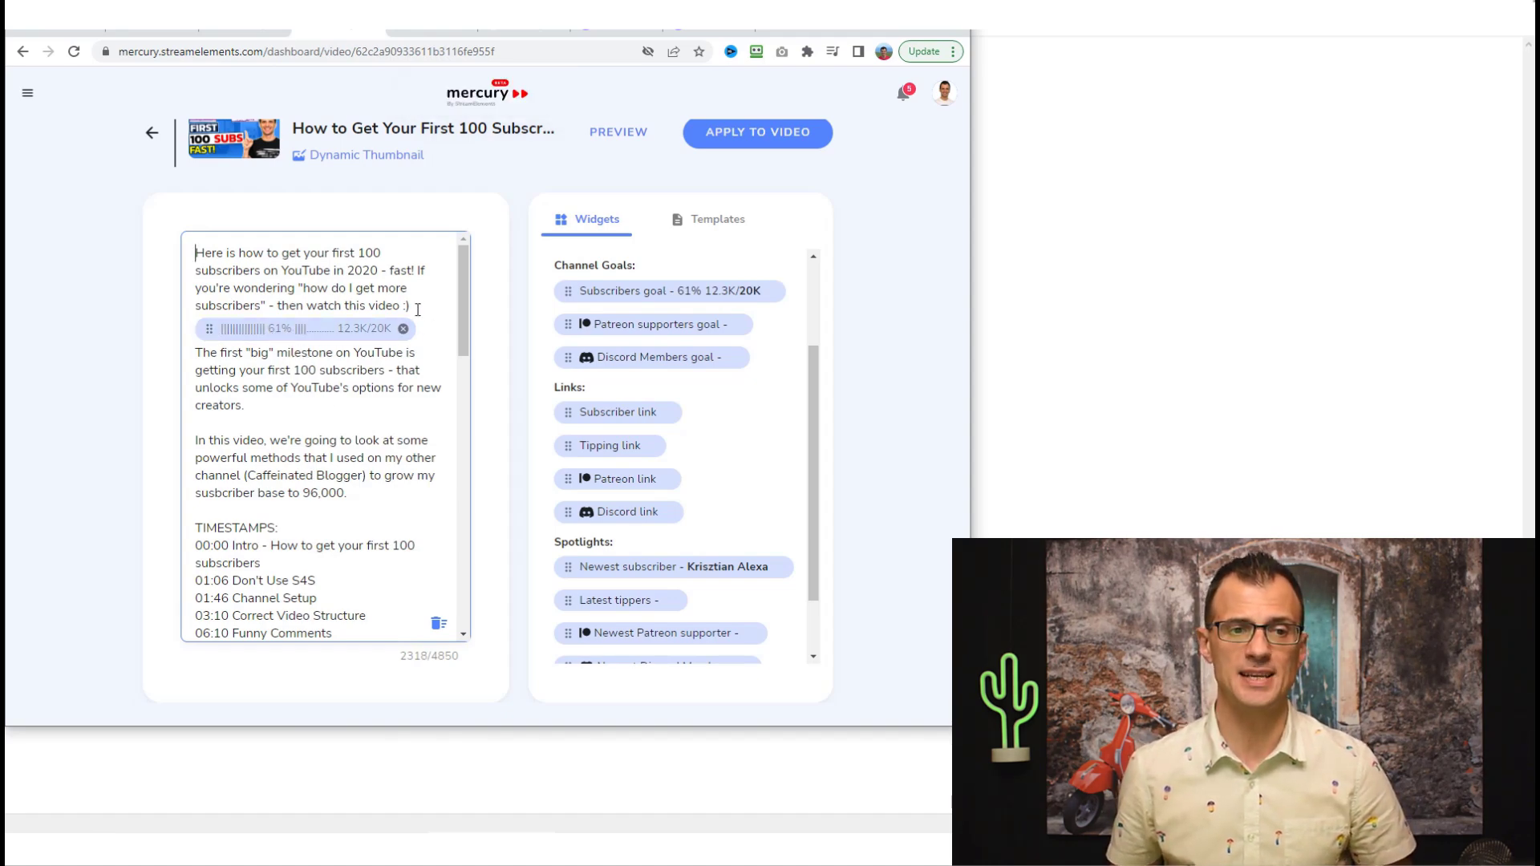
pyautogui.press('Return')
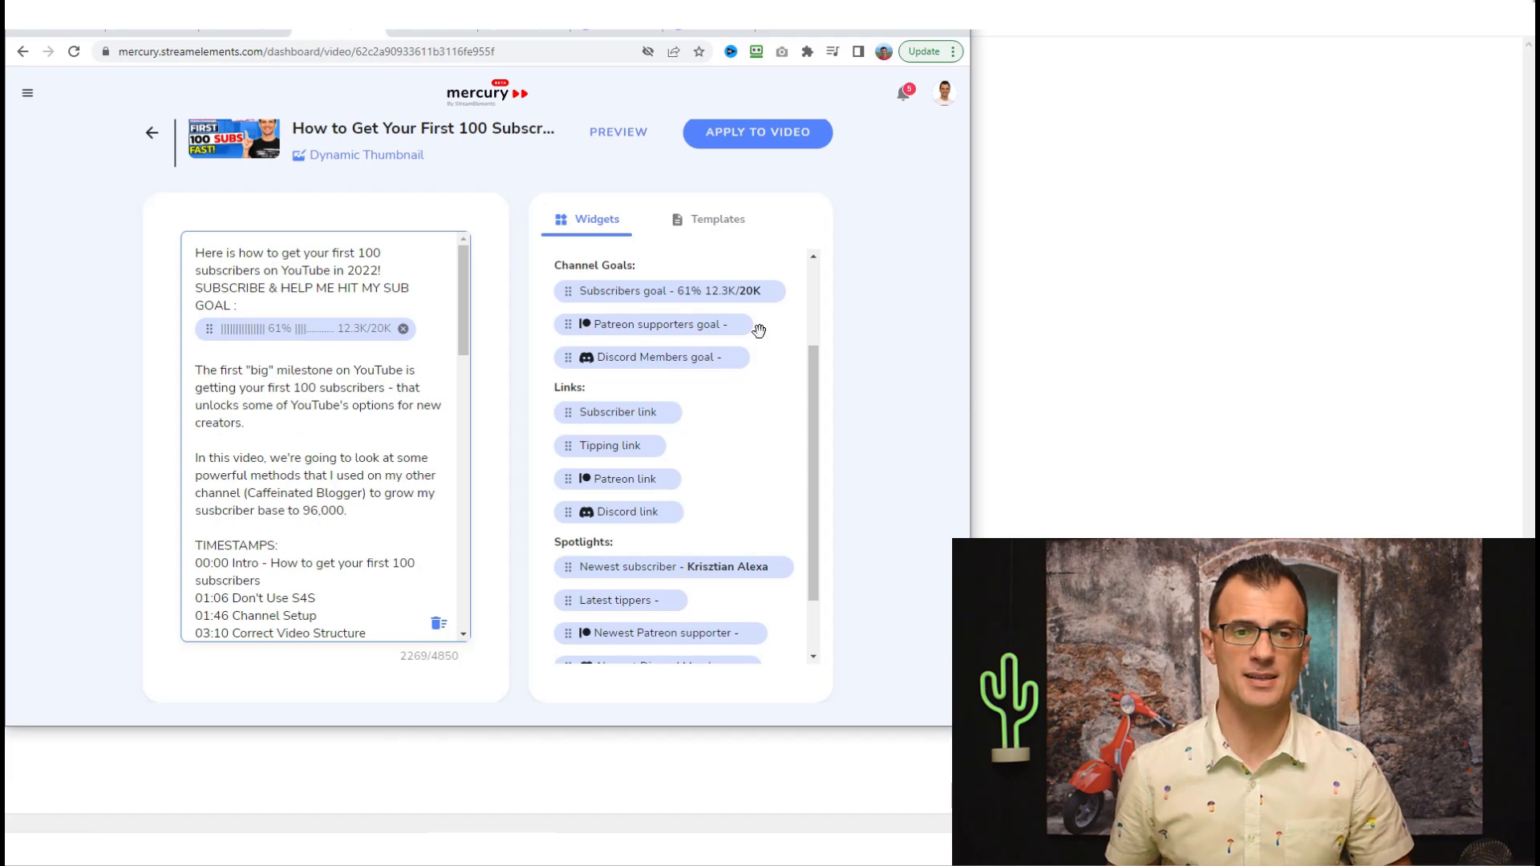
pyautogui.click(762, 133)
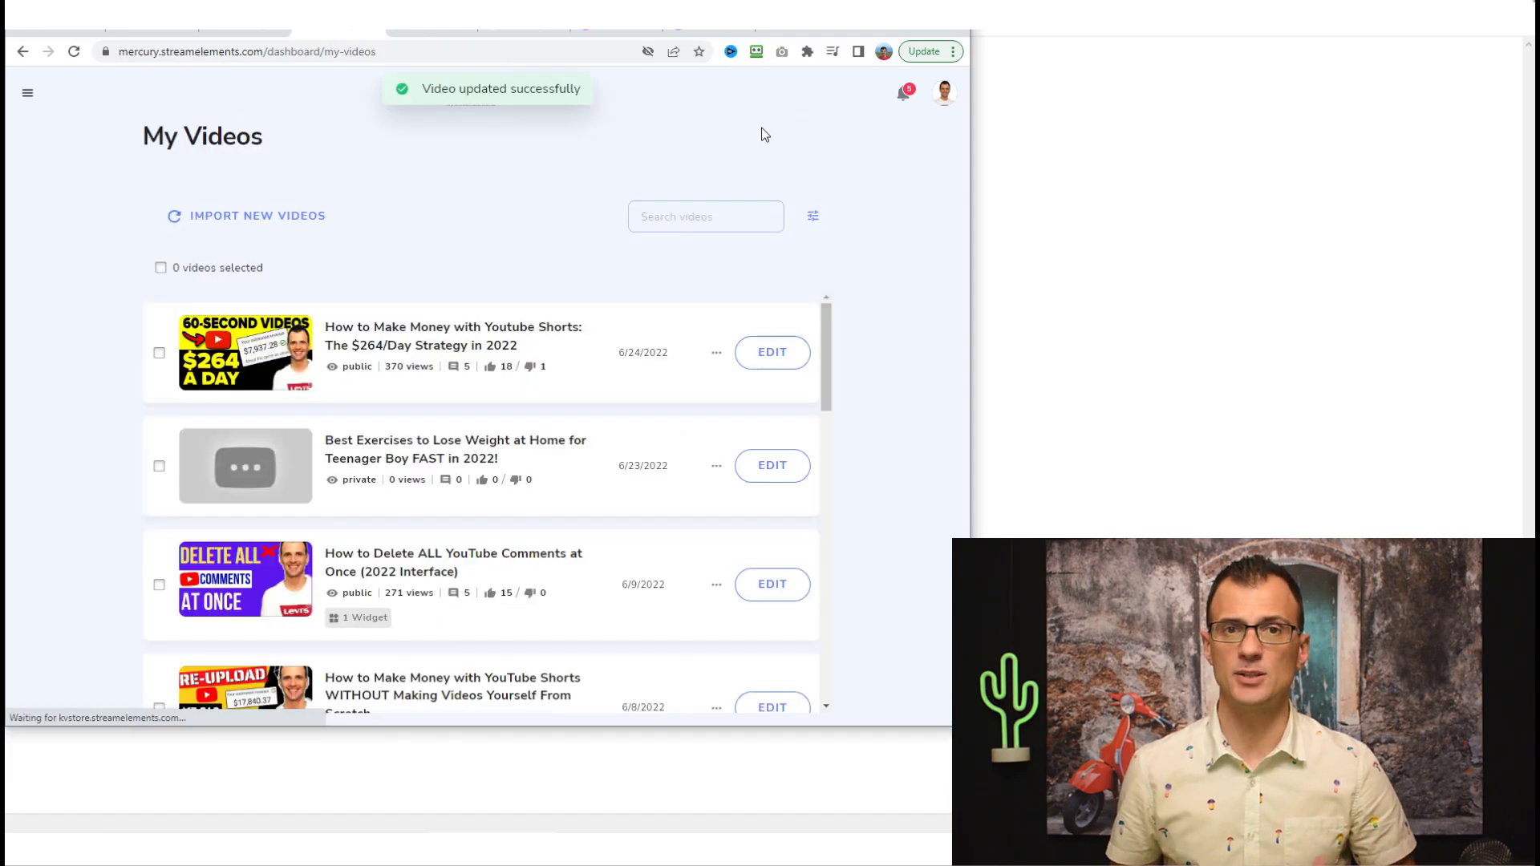
# Inspect the description's 61%, 12.3K/20K subscriber goal bar on the YouTube watch page.
pyautogui.scroll(-4, 794, 481)
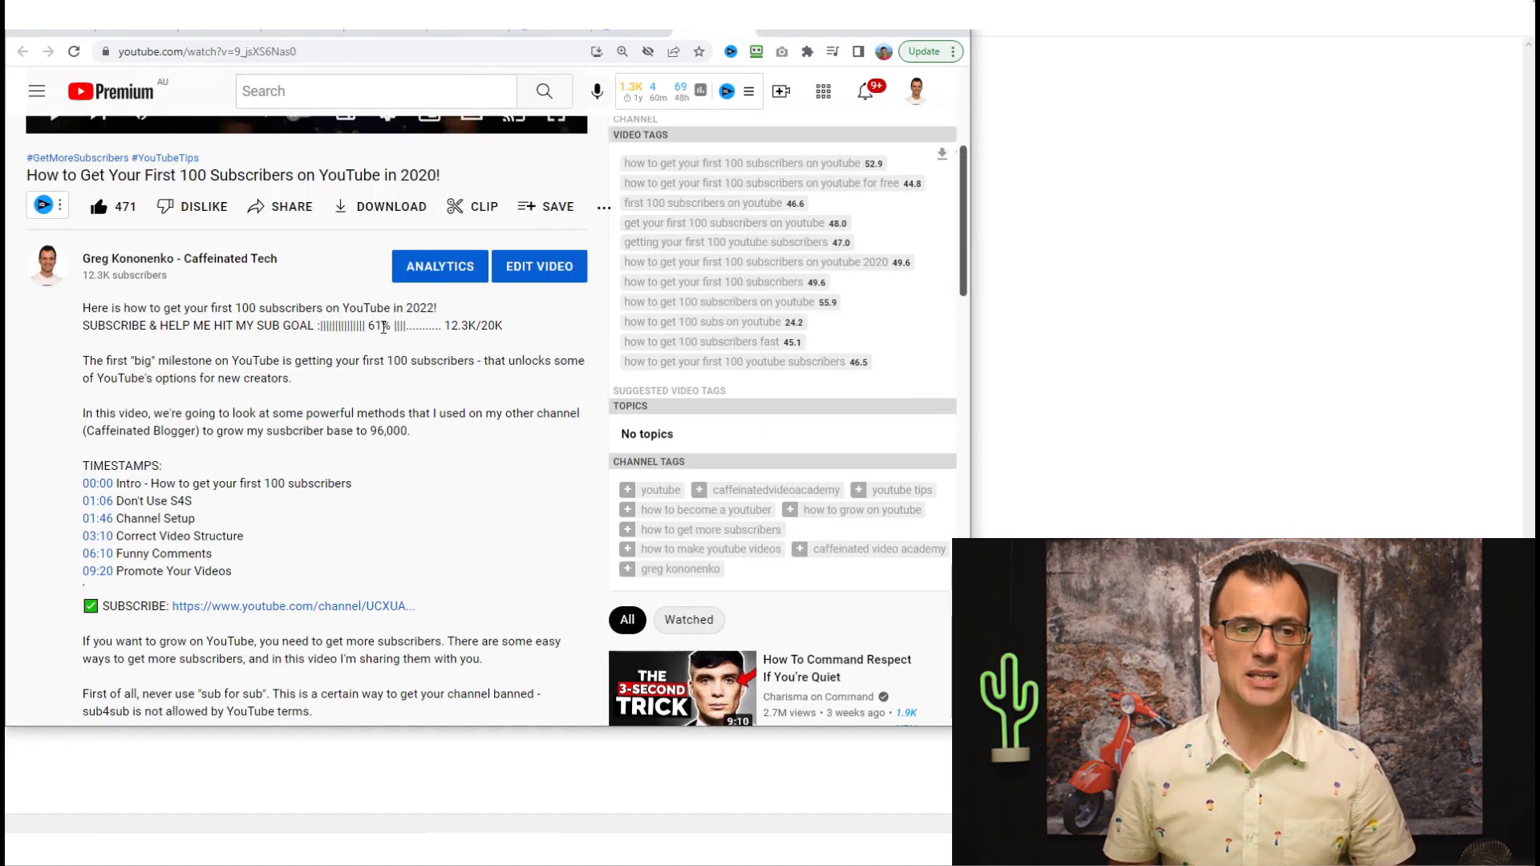
pyautogui.moveTo(406, 325); pyautogui.dragTo(353, 325)
pyautogui.click(426, 341)
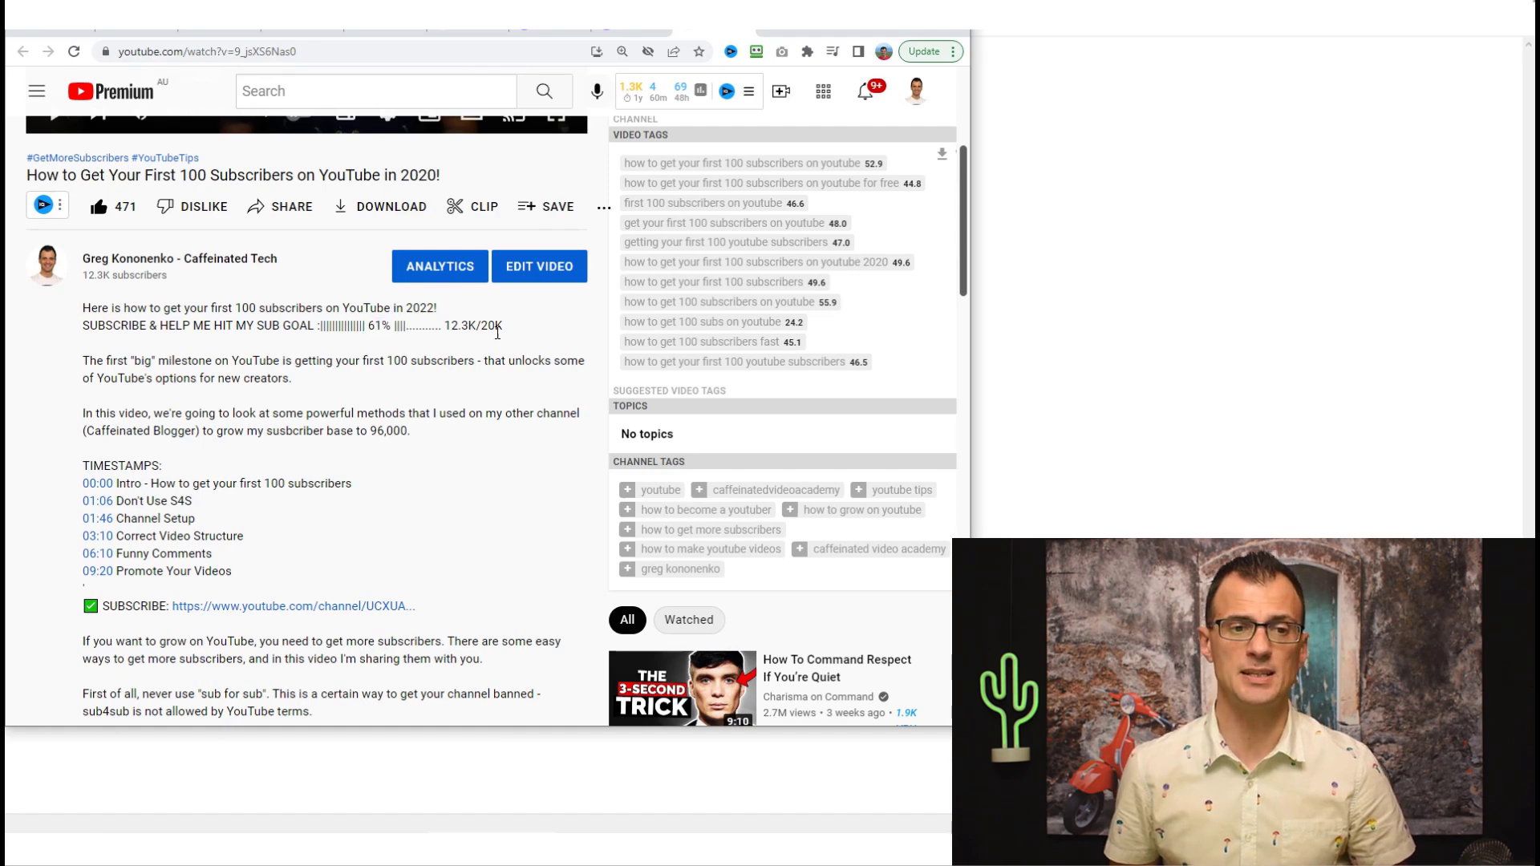
pyautogui.scroll(1, 393, 530)
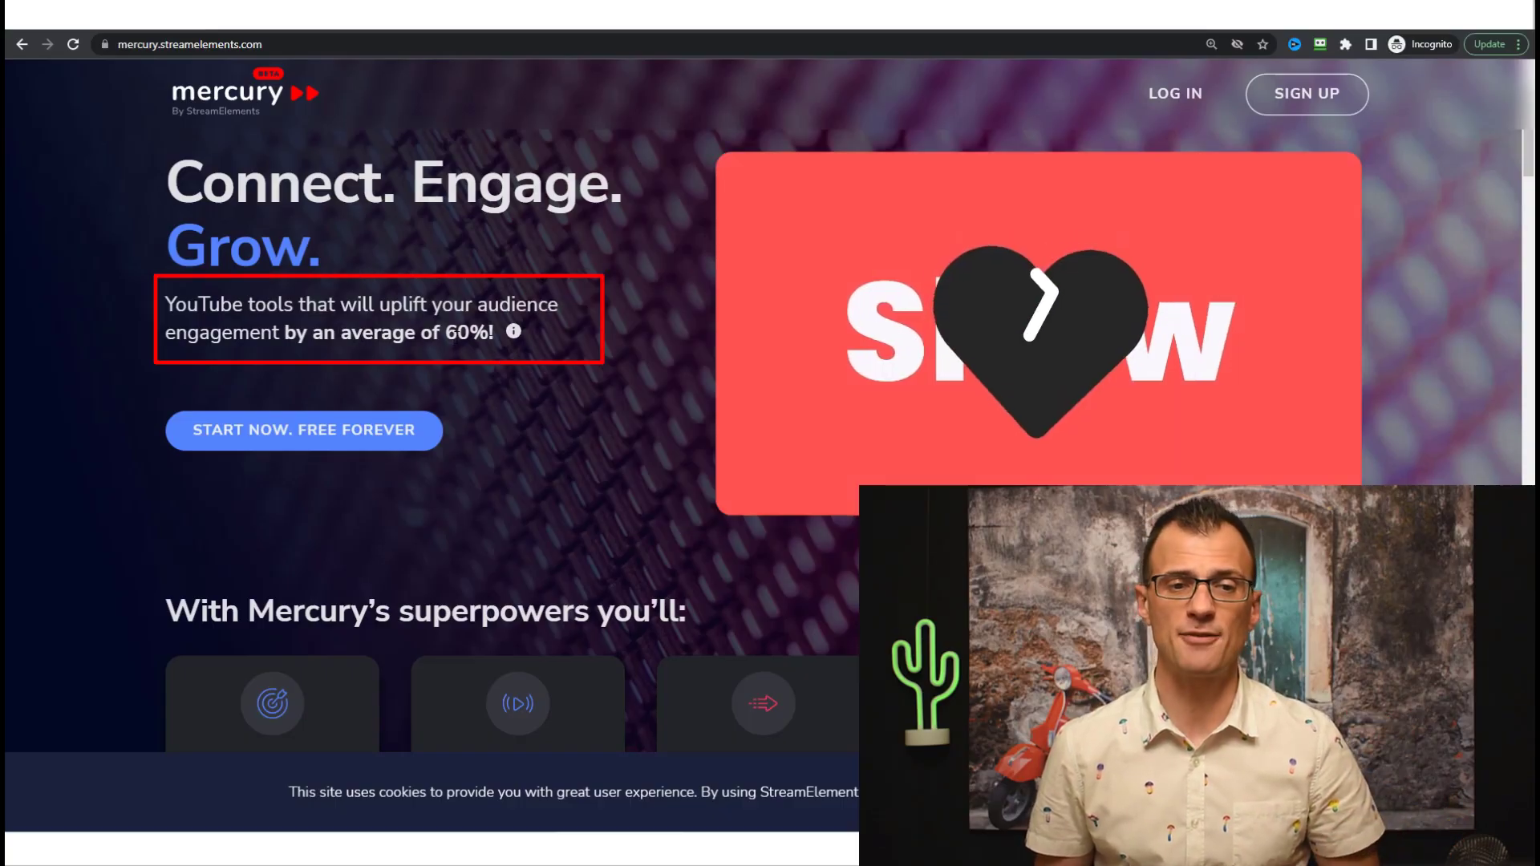
pyautogui.moveTo(447, 332); pyautogui.dragTo(489, 333)
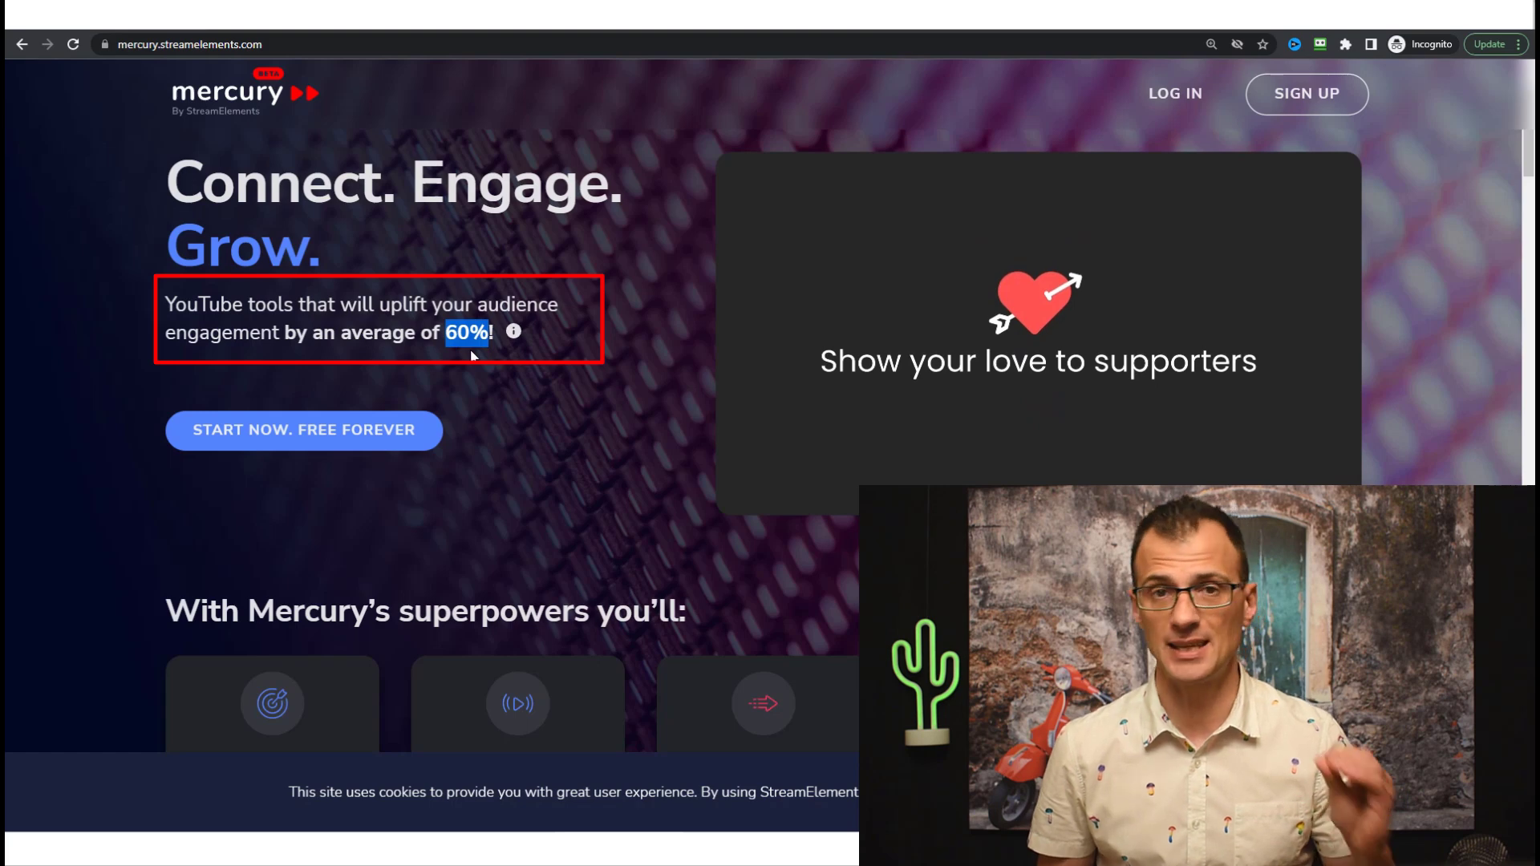